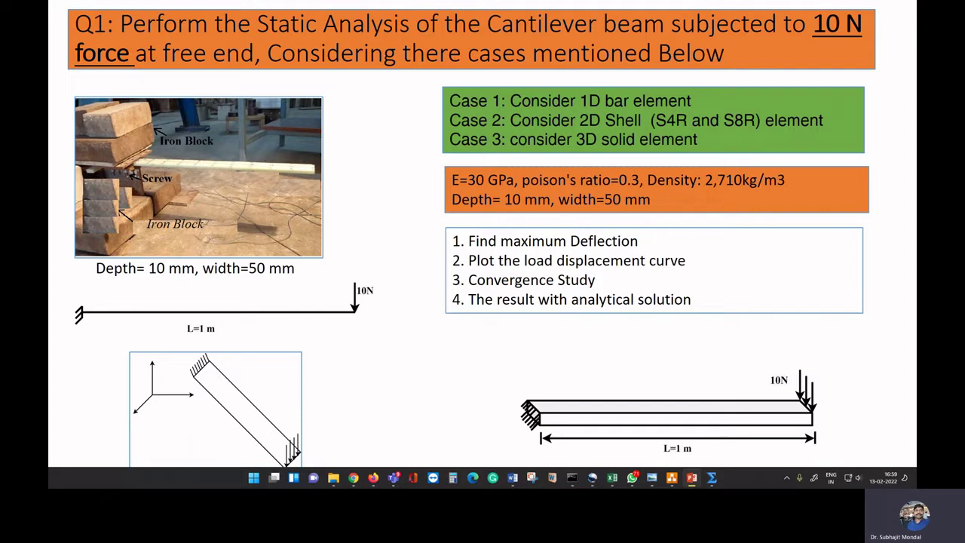
Underline 10 N in the slide title, circle the tip load on the line diagram, and draw an arrow along the photographed beam.
drag(834, 38, 857, 36)
mouse_move(357, 275)
mouse_down()
mouse_move(378, 287)
mouse_move(368, 275)
mouse_up()
drag(172, 180, 296, 187)
drag(285, 182, 283, 193)
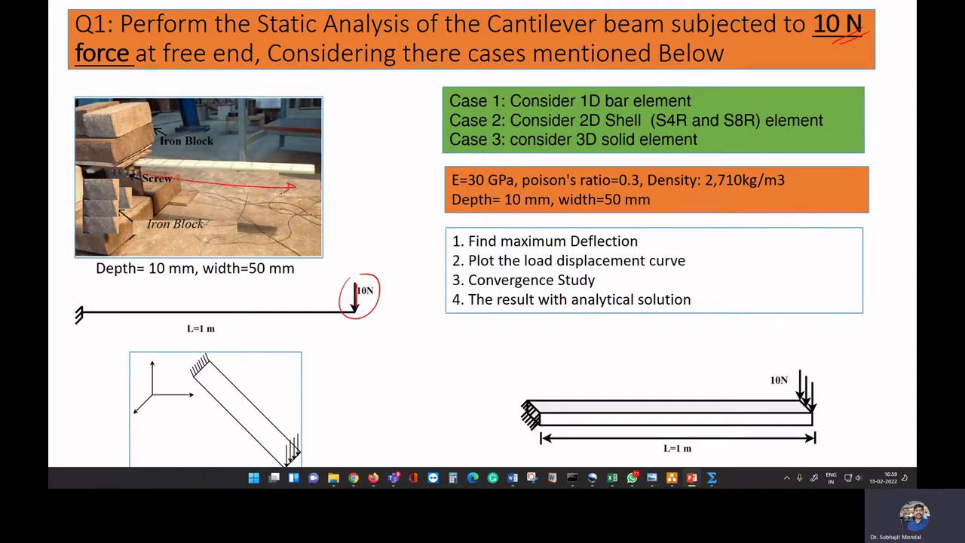
Annotate the beam photo with arrows and handwritten dimensions of 10 mm depth, 50 mm width and 1 m length.
mouse_move(263, 160)
mouse_down()
mouse_move(267, 204)
mouse_move(271, 190)
mouse_up()
mouse_move(279, 206)
mouse_down()
mouse_move(279, 223)
mouse_move(332, 214)
mouse_up()
mouse_move(320, 178)
mouse_down()
mouse_move(338, 176)
mouse_move(337, 162)
mouse_up()
mouse_move(333, 162)
mouse_down()
mouse_move(331, 176)
mouse_move(401, 151)
mouse_up()
click(372, 160)
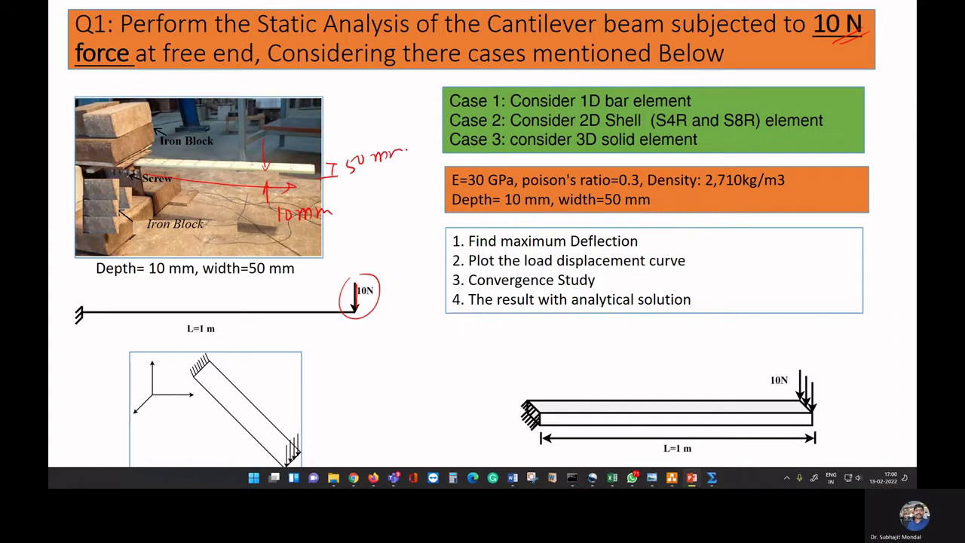
mouse_move(213, 221)
mouse_down()
mouse_move(213, 237)
mouse_move(238, 236)
mouse_up()
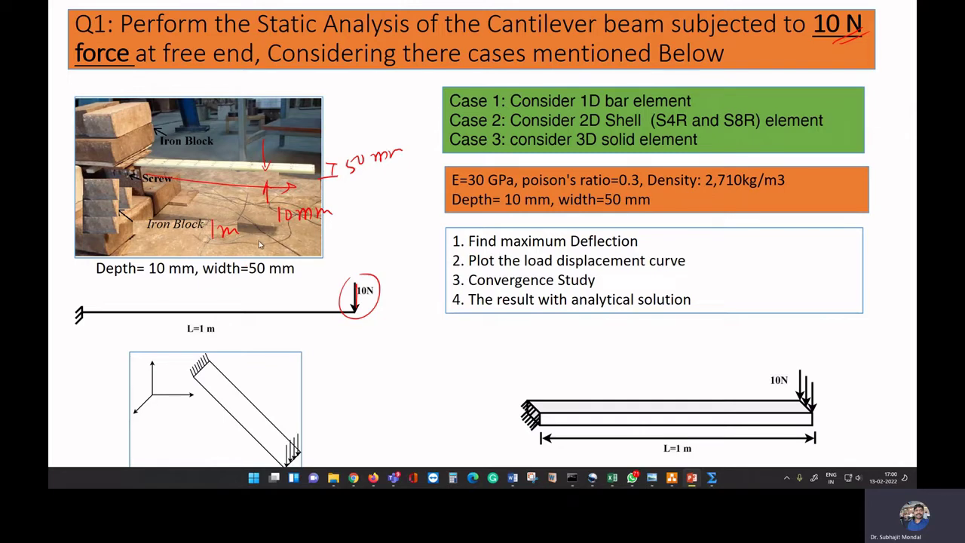
Discard the ink annotations and restart the slide show from the current slide.
key(Escape)
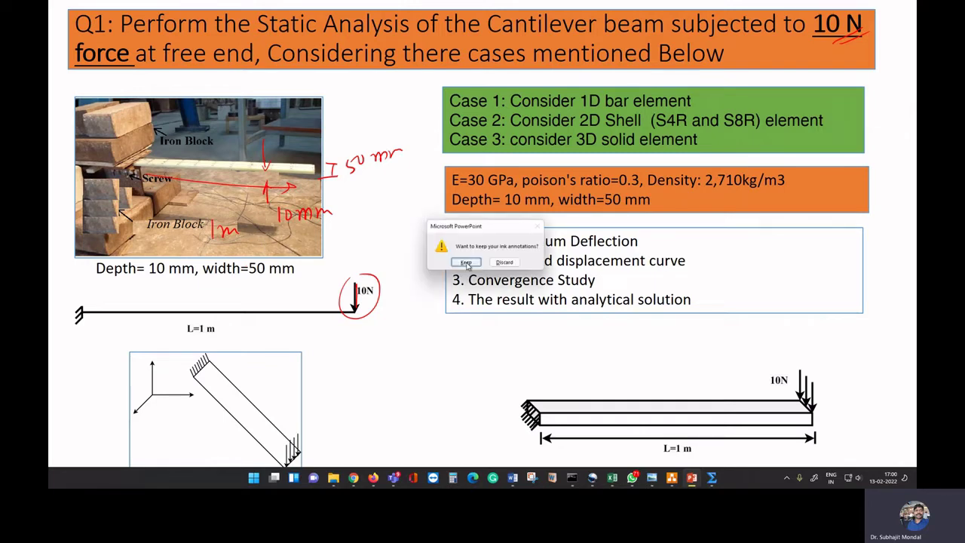
click(505, 263)
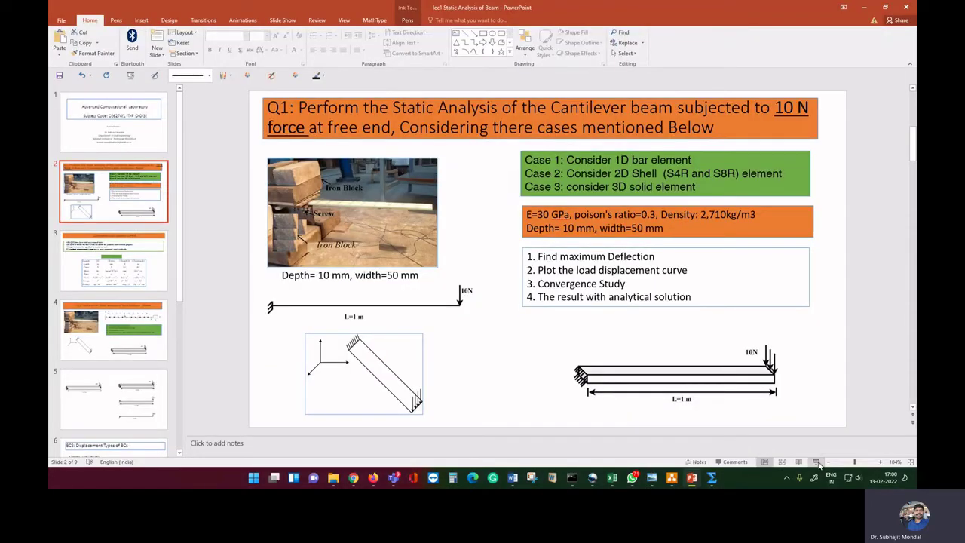
key(shift+F5)
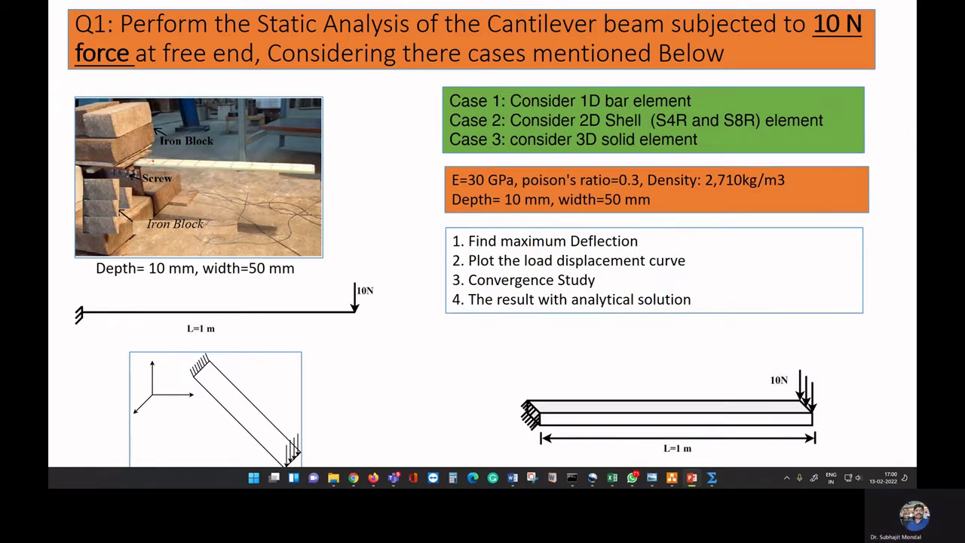
Mark the clamped end, screw and iron blocks in the photo, and draw a downward 10 N load at the beam's free end.
drag(129, 167, 154, 149)
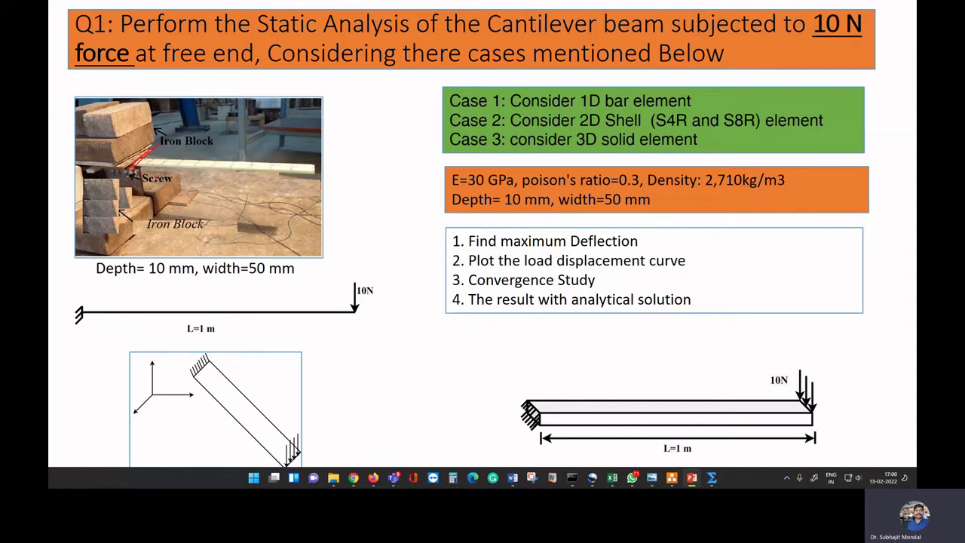
drag(151, 187, 141, 169)
mouse_move(134, 103)
mouse_down()
mouse_move(136, 117)
mouse_move(143, 106)
mouse_move(128, 125)
mouse_up()
drag(117, 187, 115, 209)
mouse_move(307, 148)
mouse_down()
mouse_move(309, 160)
mouse_move(335, 141)
mouse_up()
drag(343, 132, 360, 126)
Tick the E and Poisson's ratio values, and tick the solid beam sketch with a circled 3D label.
drag(439, 180, 475, 159)
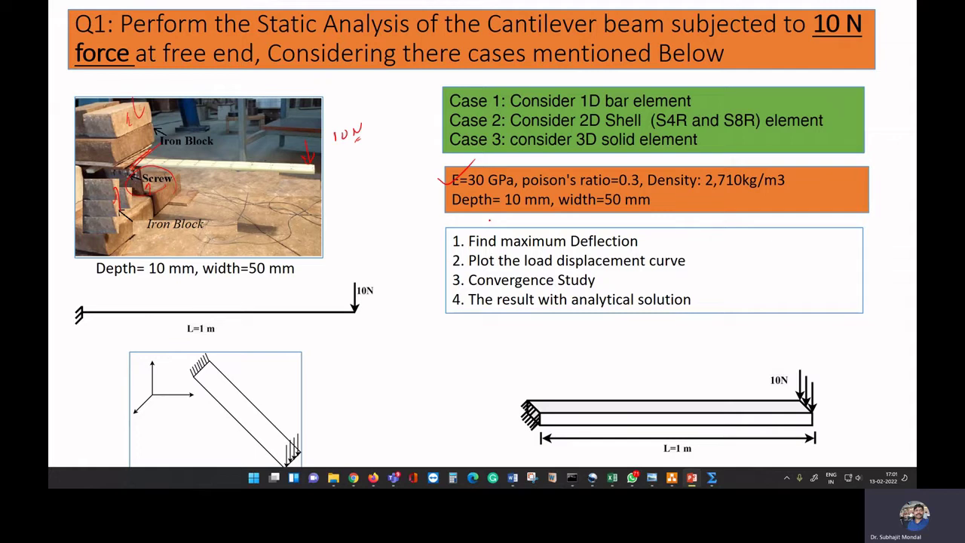
drag(585, 192, 615, 174)
drag(708, 396, 765, 364)
drag(642, 375, 660, 392)
drag(671, 370, 674, 388)
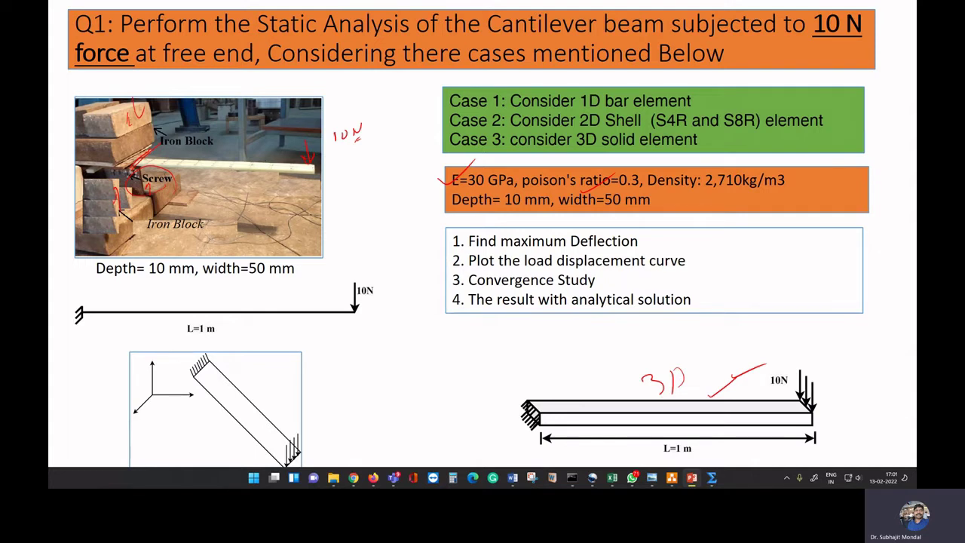
drag(672, 372, 675, 392)
drag(678, 367, 640, 376)
Label the line diagram 1D and write a circled 2D beside the inclined plate sketch.
drag(387, 303, 393, 313)
drag(394, 301, 394, 316)
drag(358, 396, 375, 409)
mouse_move(377, 392)
mouse_down()
mouse_move(377, 407)
mouse_move(375, 384)
mouse_up()
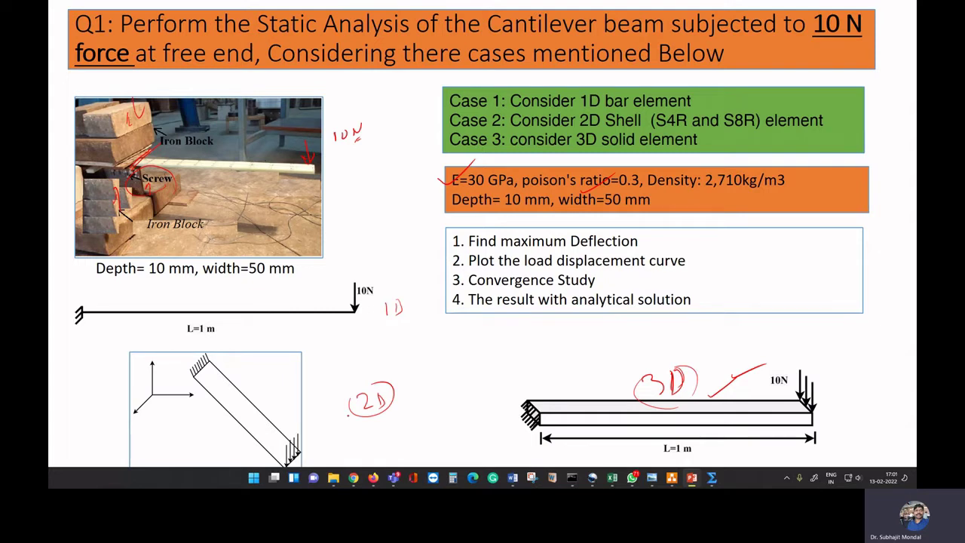
Underline the 2D label and write a double-underlined Shell beside it.
drag(352, 430, 397, 409)
drag(363, 428, 432, 407)
mouse_move(433, 400)
mouse_down()
mouse_move(454, 404)
mouse_move(468, 393)
mouse_move(458, 394)
mouse_up()
drag(419, 425, 460, 407)
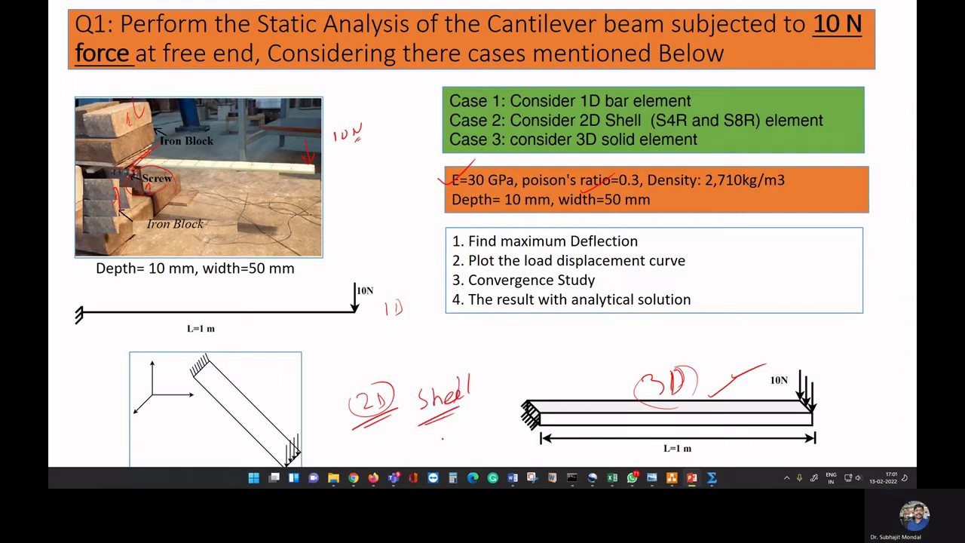
drag(457, 372, 468, 397)
drag(431, 425, 468, 407)
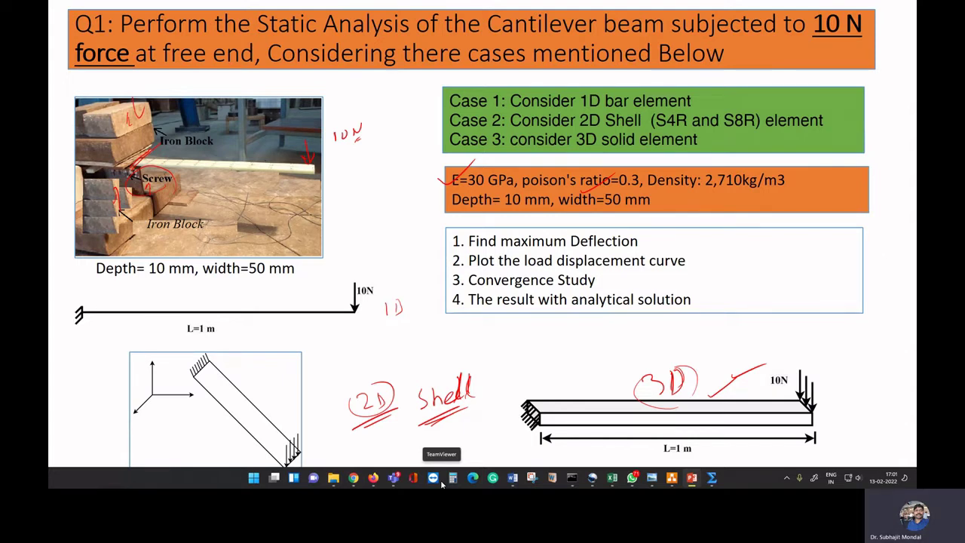
Write the shell element types S4R / S8R near the inclined plate sketch and tick both.
mouse_move(264, 371)
mouse_down()
mouse_move(277, 395)
mouse_move(253, 385)
mouse_move(281, 383)
mouse_move(305, 390)
mouse_up()
drag(319, 357, 315, 392)
click(316, 407)
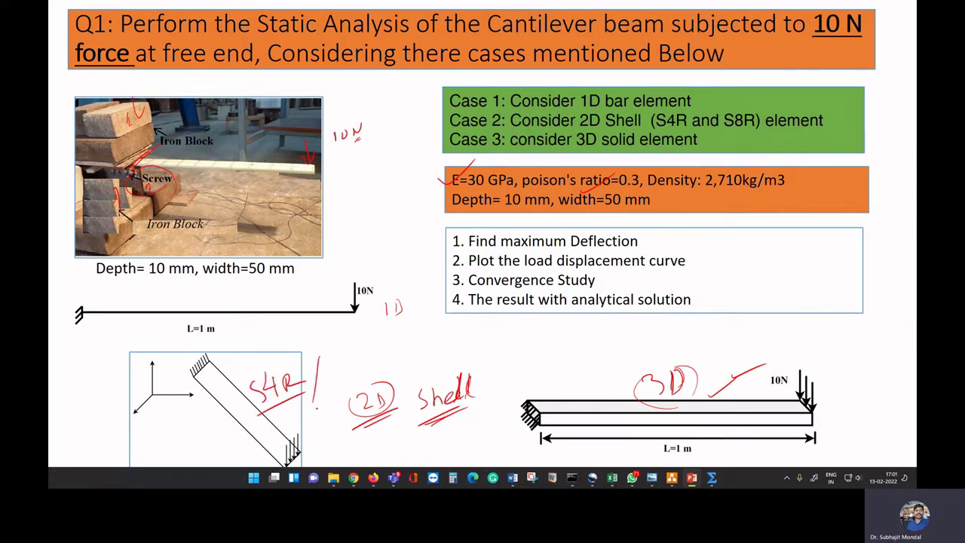
mouse_move(367, 353)
mouse_down()
mouse_move(361, 372)
mouse_move(360, 354)
mouse_move(347, 374)
mouse_move(392, 368)
mouse_move(379, 370)
mouse_up()
drag(273, 364, 300, 345)
drag(373, 347, 397, 325)
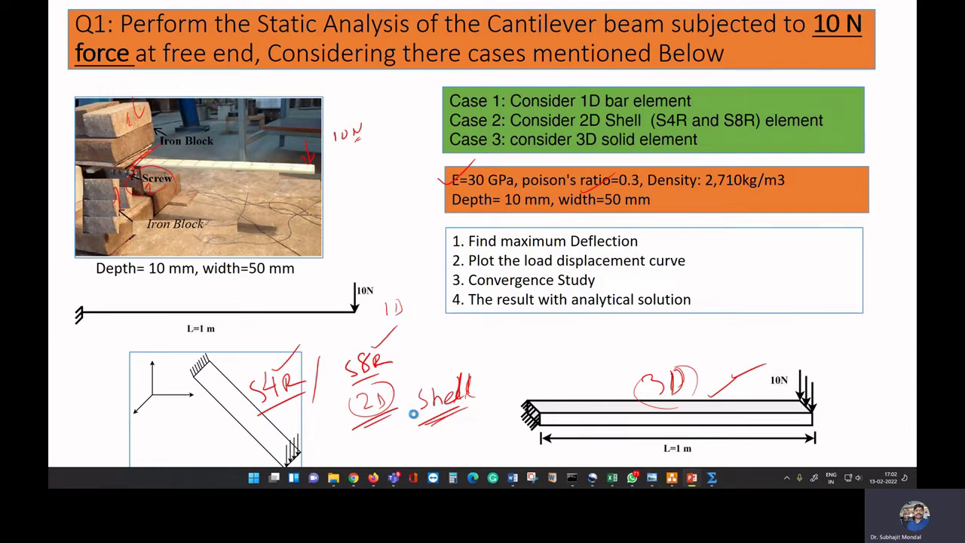
Discard this round of ink annotations and reopen the slide show on the same slide.
key(Escape)
click(515, 262)
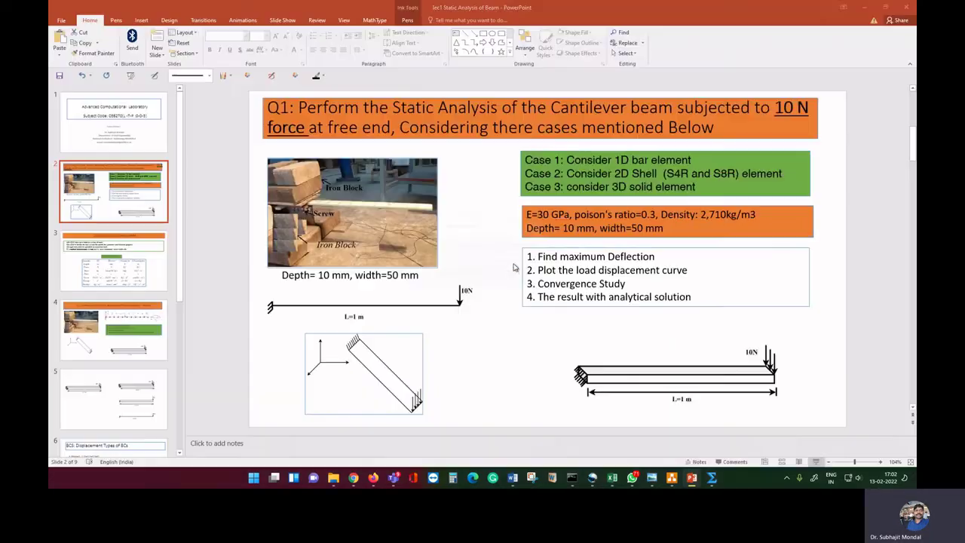
click(821, 463)
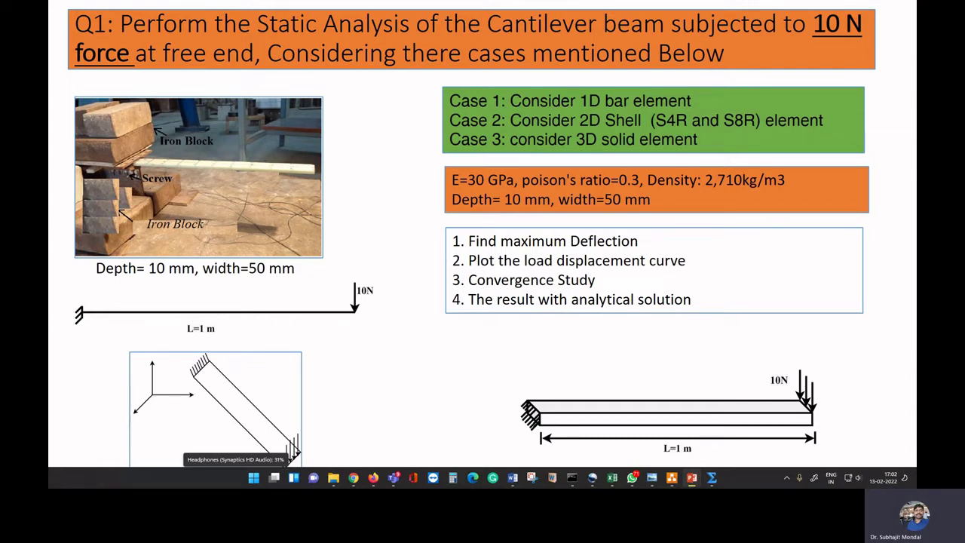
Write an underlined S4R and a boxed S8R below the line diagram, each with an arrow and a short mark after it.
mouse_move(359, 352)
mouse_down()
mouse_move(352, 363)
mouse_move(396, 352)
mouse_up()
drag(401, 352, 414, 349)
drag(366, 374, 415, 363)
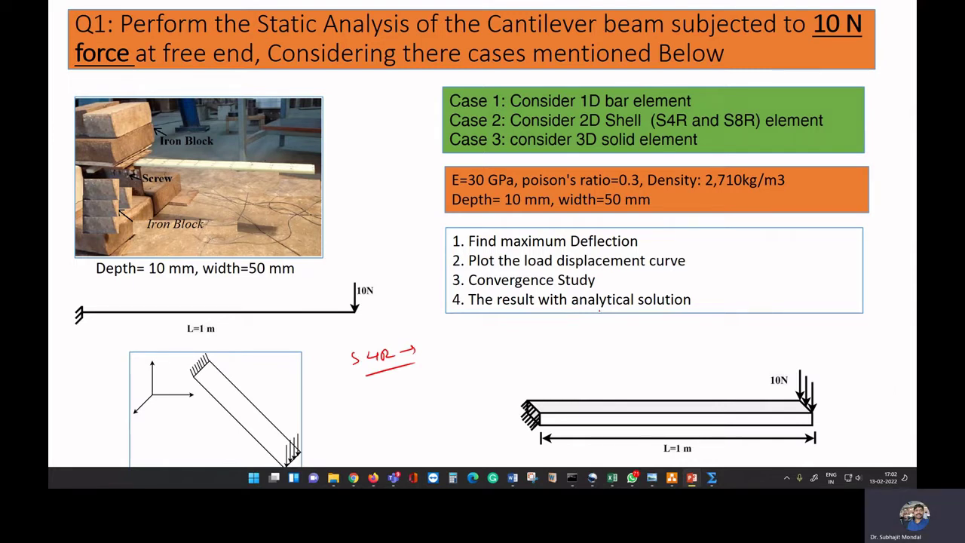
mouse_move(448, 339)
mouse_down()
mouse_move(450, 349)
mouse_move(471, 341)
mouse_up()
mouse_move(376, 395)
mouse_down()
mouse_move(368, 408)
mouse_move(391, 397)
mouse_up()
mouse_move(397, 395)
mouse_down()
mouse_move(367, 396)
mouse_move(404, 407)
mouse_move(409, 419)
mouse_move(443, 390)
mouse_up()
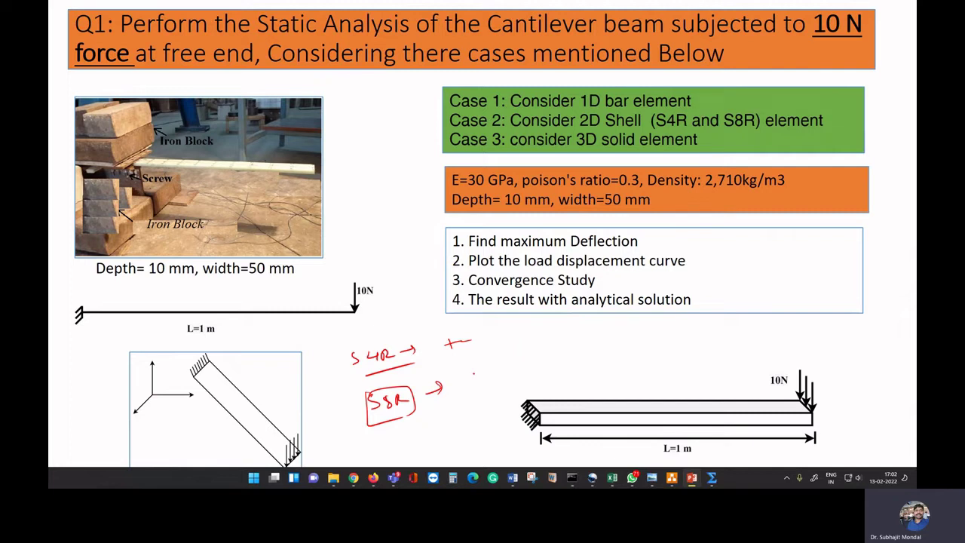
drag(470, 385, 480, 381)
Write circled h and p separated by a slash below the task list, and draw a curved arrow from the h.
mouse_move(558, 327)
mouse_down()
mouse_move(567, 339)
mouse_move(589, 329)
mouse_up()
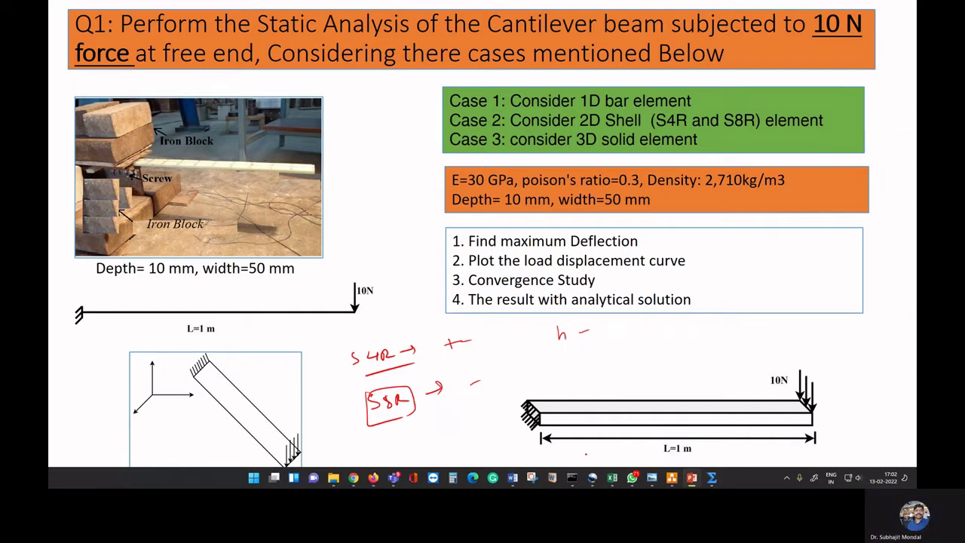
mouse_move(563, 319)
mouse_down()
mouse_move(558, 344)
mouse_move(570, 320)
mouse_move(608, 349)
mouse_move(645, 336)
mouse_move(653, 320)
mouse_up()
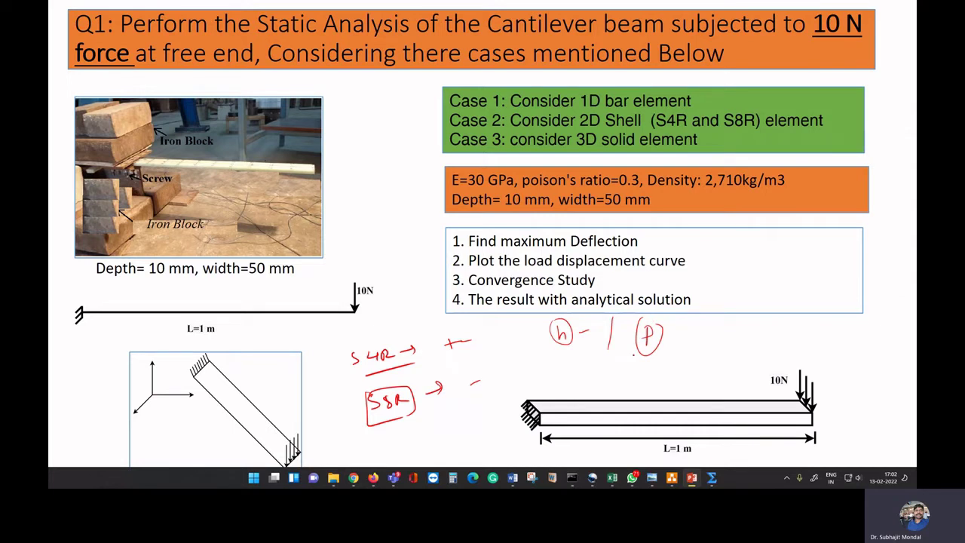
mouse_move(568, 345)
mouse_down()
mouse_move(617, 361)
mouse_move(567, 344)
mouse_up()
Bracket the first three tasks in the list and add an arrow pointing away from the bracket.
drag(671, 245, 702, 234)
mouse_move(678, 279)
mouse_down()
mouse_move(711, 274)
mouse_move(707, 243)
mouse_up()
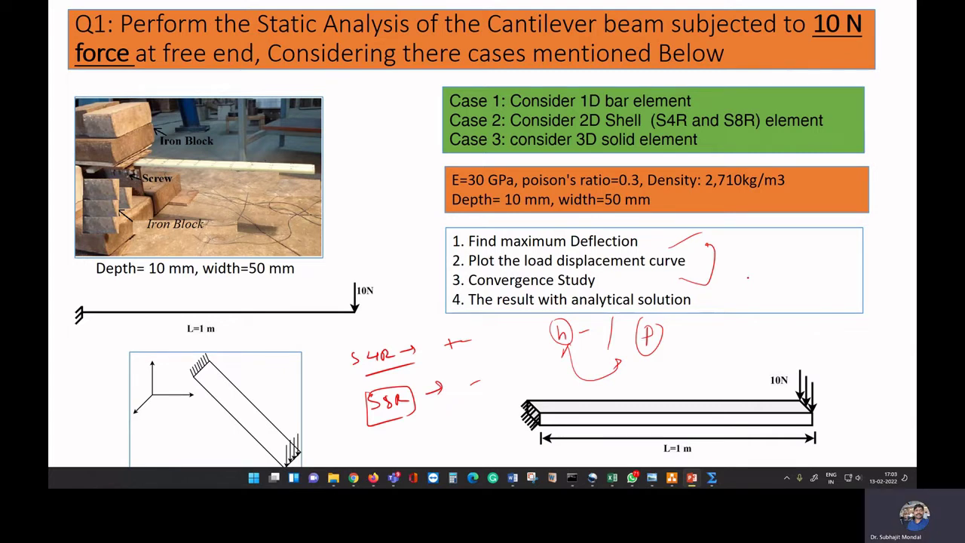
drag(705, 262, 746, 262)
Write the deflection formula Pl³/3EI beside the analytical solution task and circle it.
drag(686, 318, 708, 307)
mouse_move(725, 293)
mouse_down()
mouse_move(727, 311)
mouse_move(753, 300)
mouse_move(757, 315)
mouse_move(730, 348)
mouse_move(742, 341)
mouse_up()
mouse_move(742, 333)
mouse_down()
mouse_move(751, 329)
mouse_move(750, 339)
mouse_up()
mouse_move(756, 327)
mouse_down()
mouse_move(758, 340)
mouse_move(775, 319)
mouse_move(719, 347)
mouse_up()
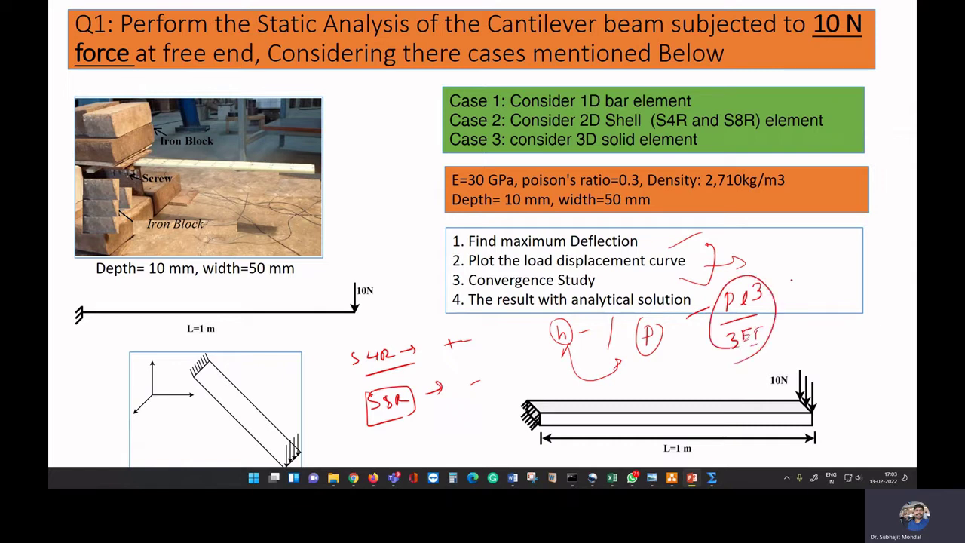
Write the deflection 26.66 beside the formula, underline it and draw a box around it.
mouse_move(805, 300)
mouse_down()
mouse_move(808, 311)
mouse_move(856, 308)
mouse_up()
click(822, 306)
click(835, 307)
drag(809, 333, 888, 305)
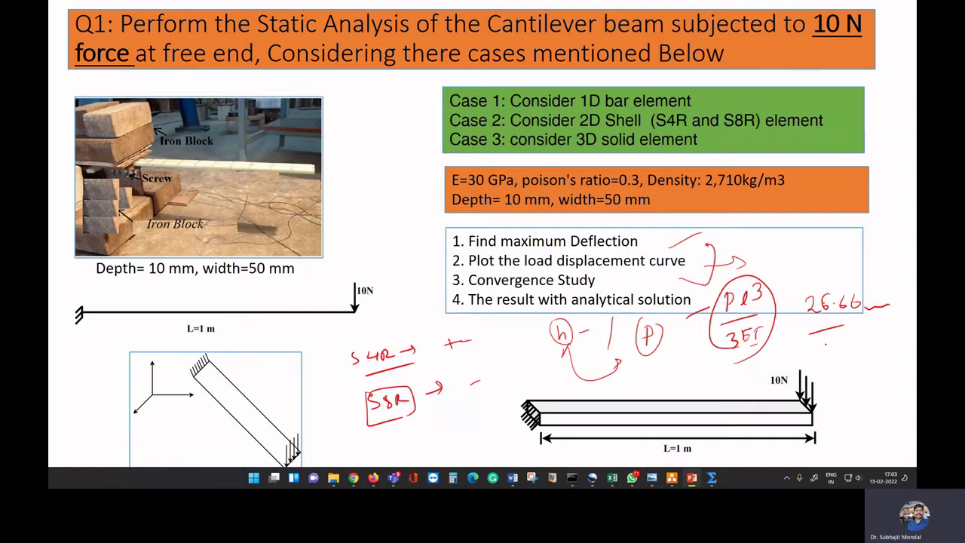
drag(795, 296, 793, 323)
mouse_move(801, 295)
mouse_down()
mouse_move(873, 282)
mouse_move(867, 320)
mouse_up()
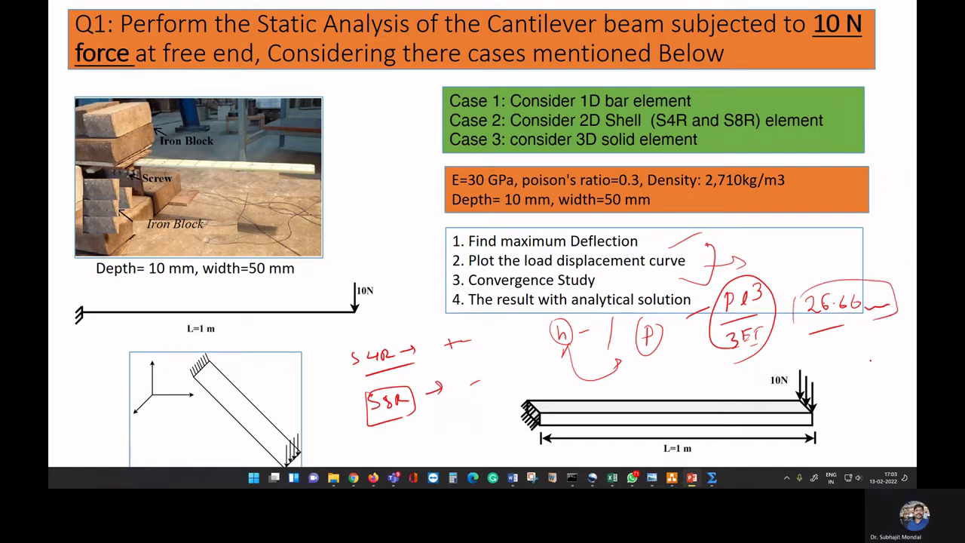
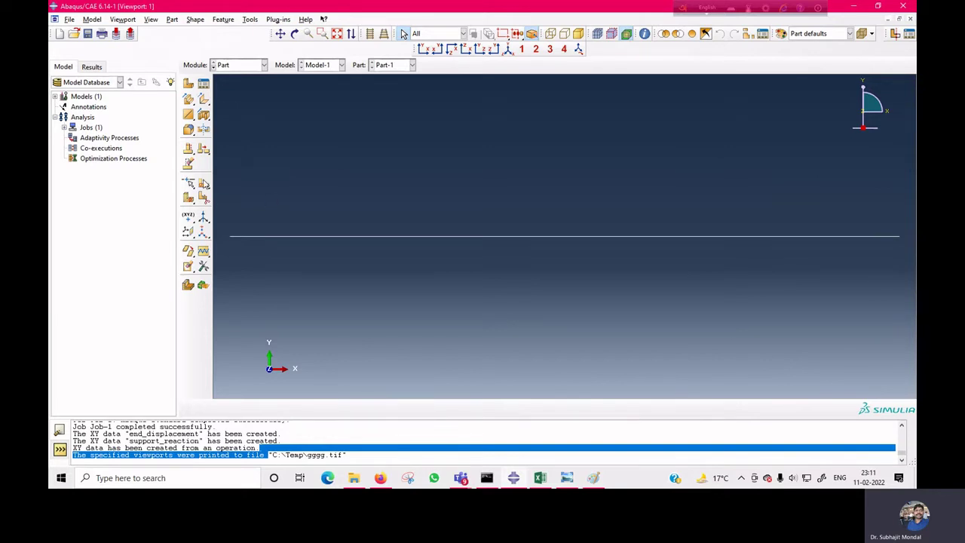
click(67, 20)
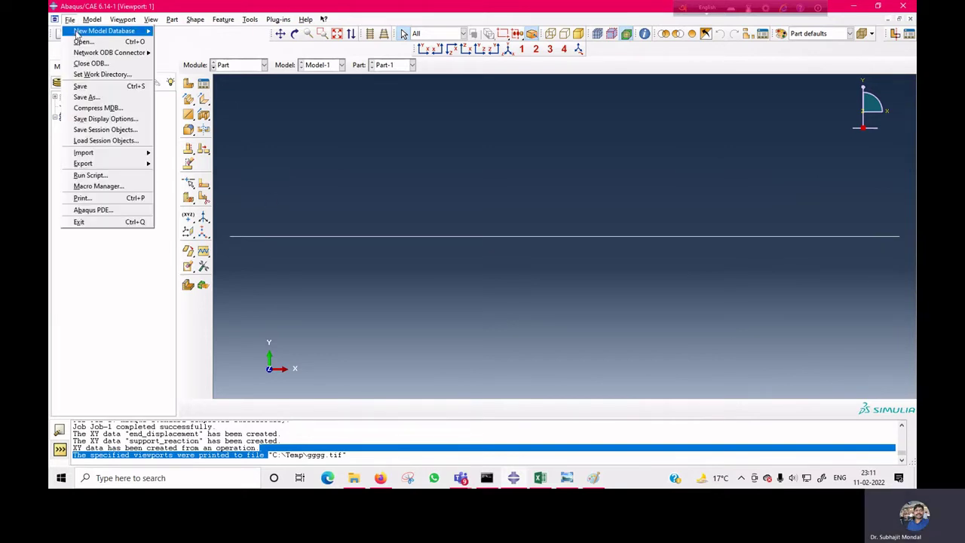
mouse_move(77, 33)
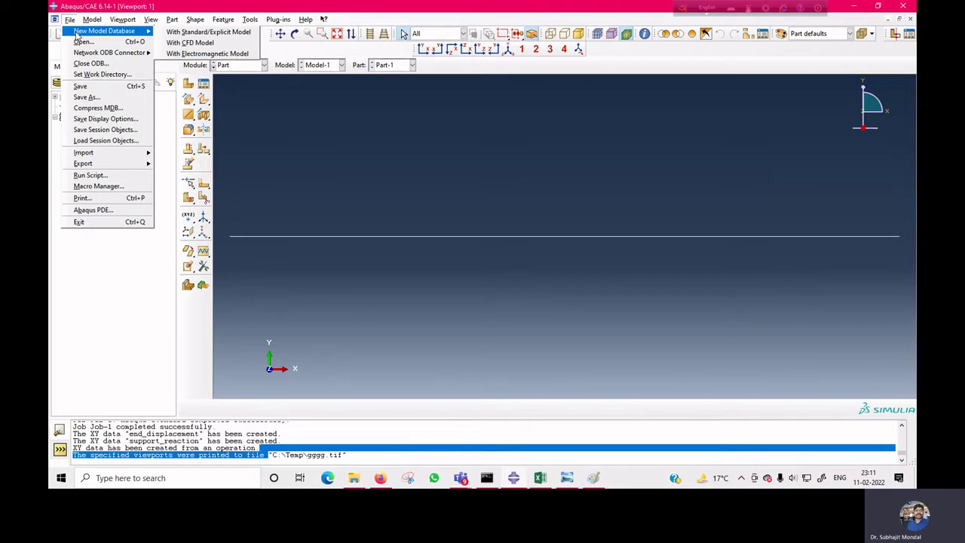
click(303, 119)
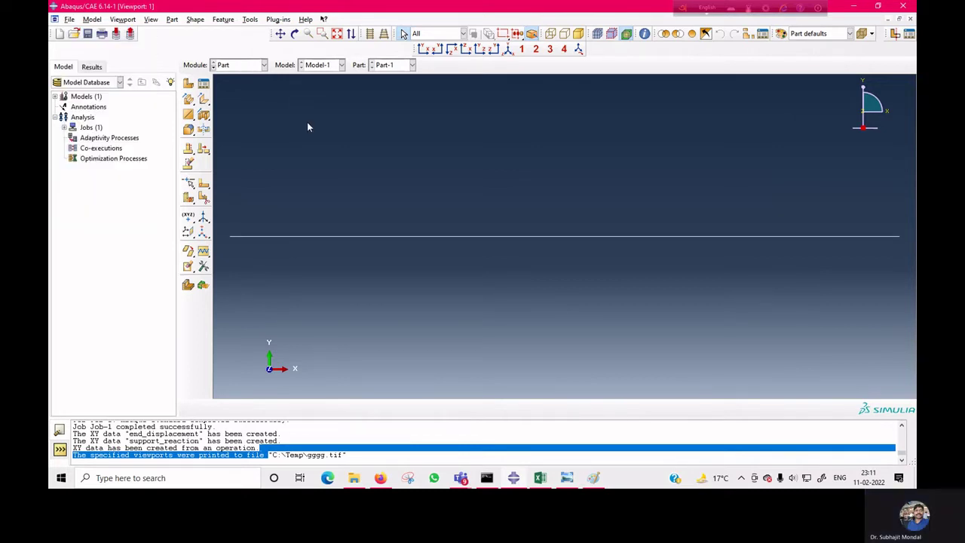
Create an additional Standard & Explicit model in the model database, keeping the default name and attributes.
click(85, 97)
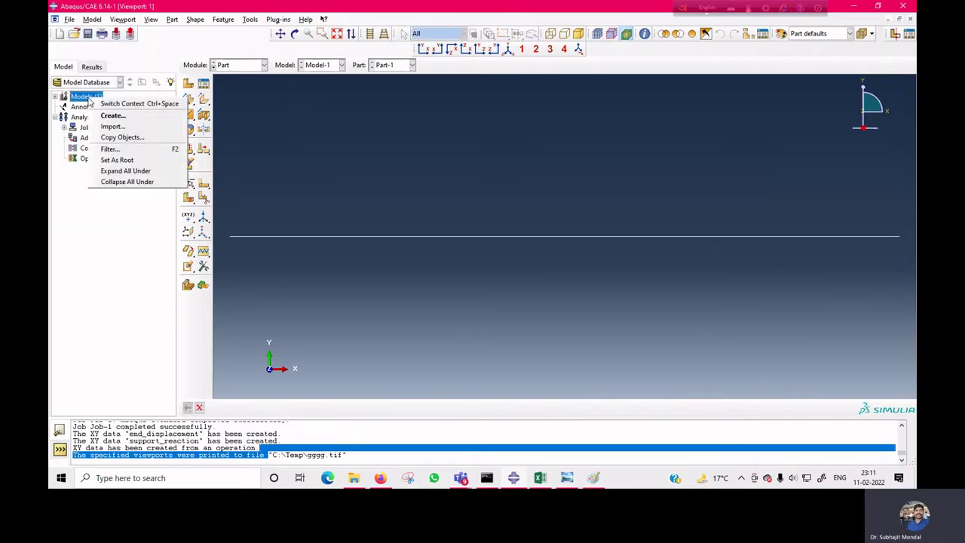
right_click(90, 98)
click(113, 116)
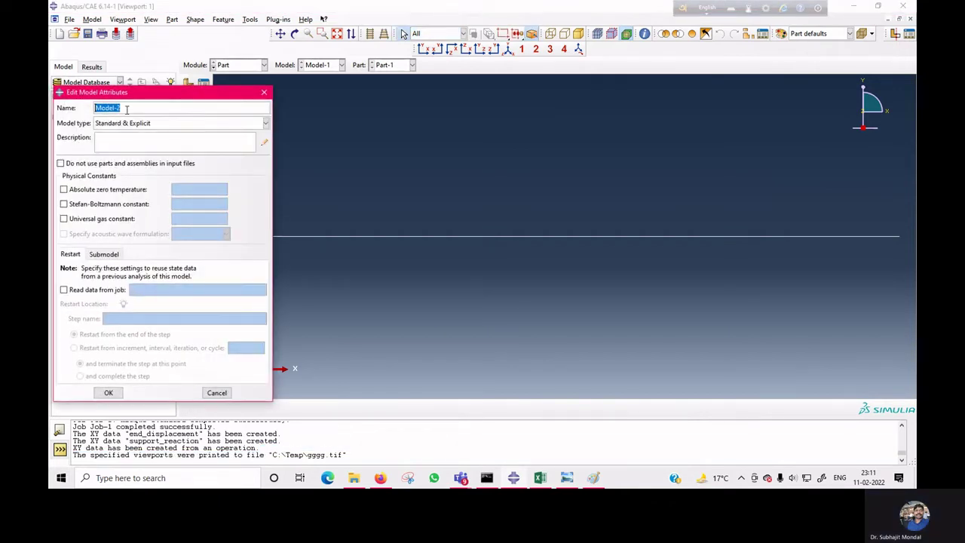
key(Return)
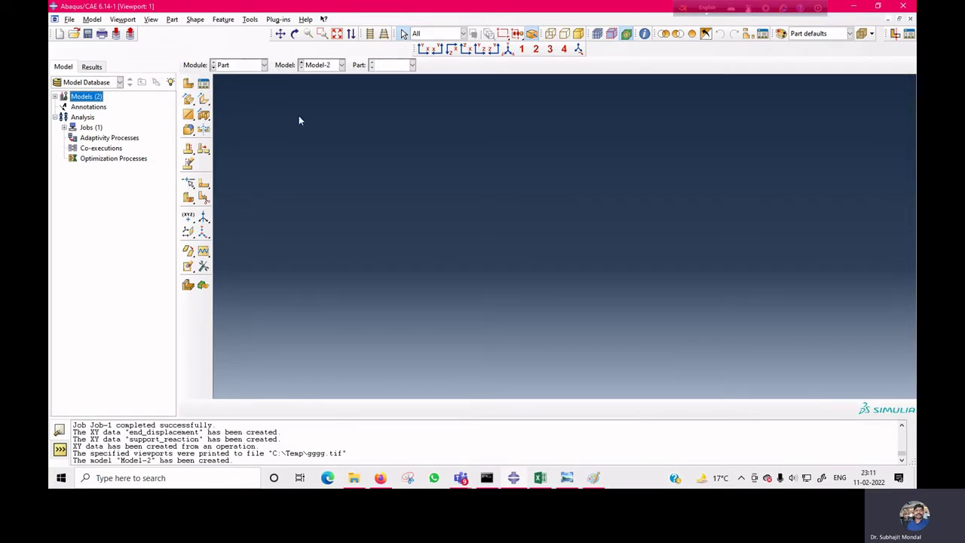
click(250, 65)
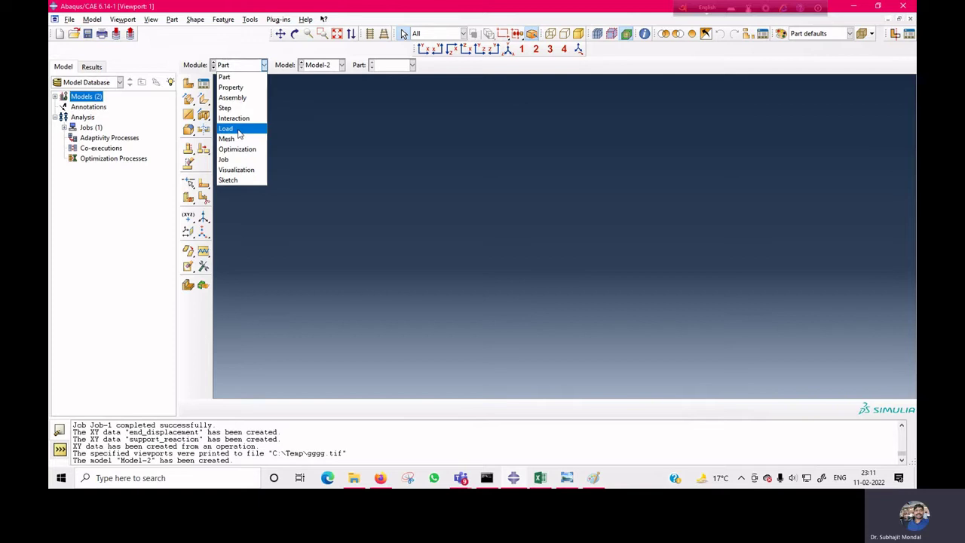
click(366, 148)
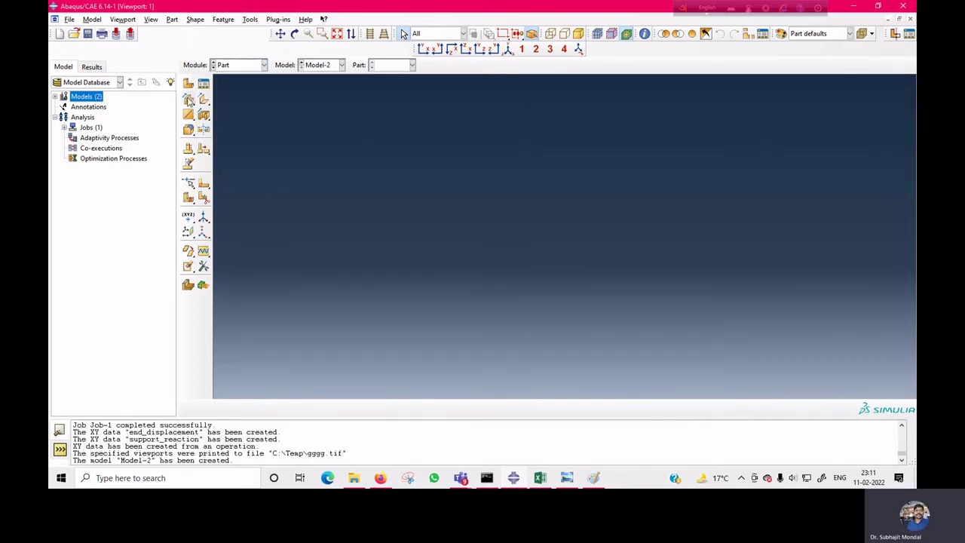
Create a 3D deformable part with a planar shell base feature, keeping the default name and approximate size 5.
click(188, 84)
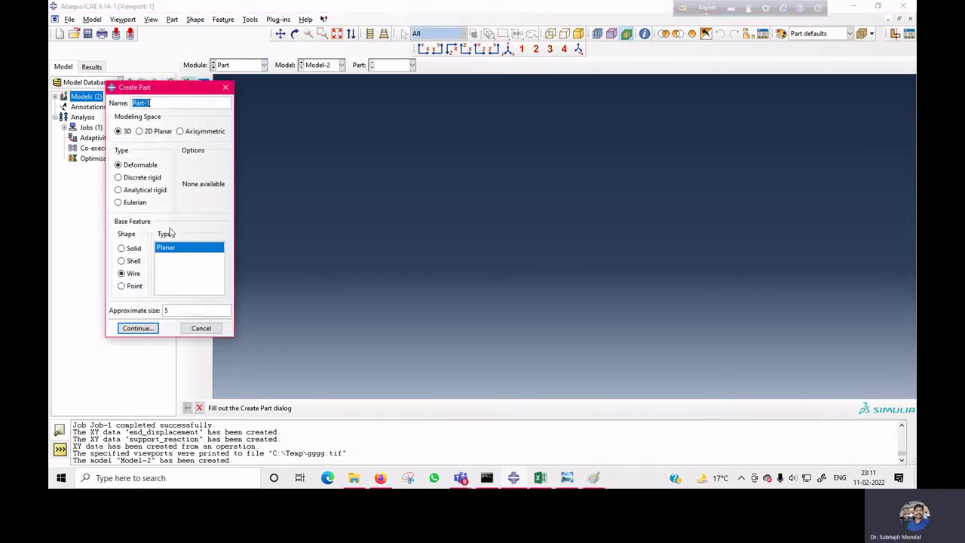
click(133, 261)
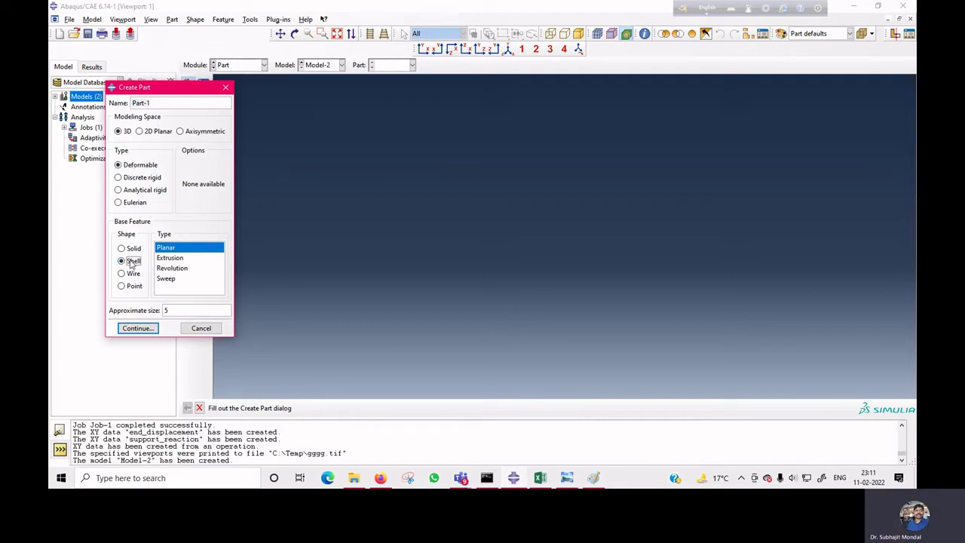
click(152, 331)
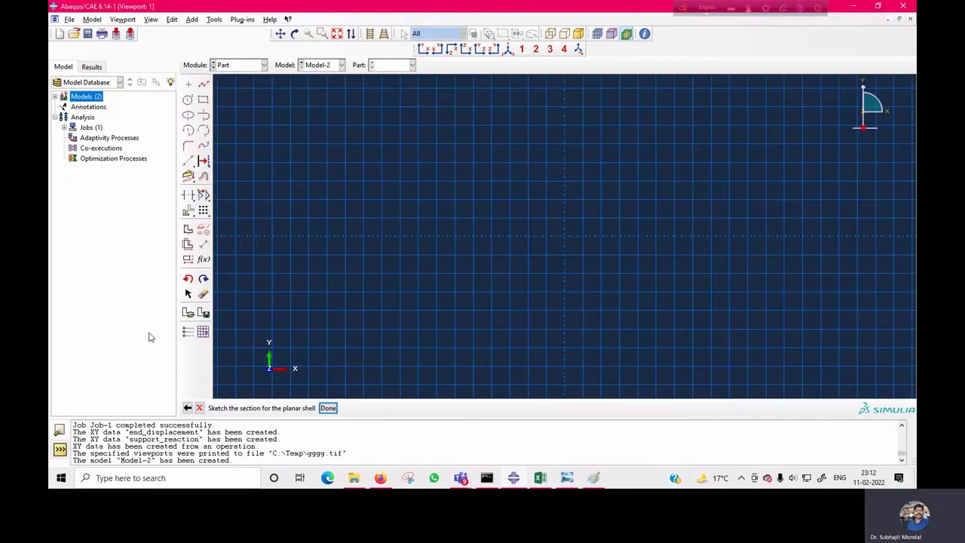
Sketch a rectangle with opposite corners at 0,0 and 1,50E-3 and finish the section to generate the planar shell.
click(203, 101)
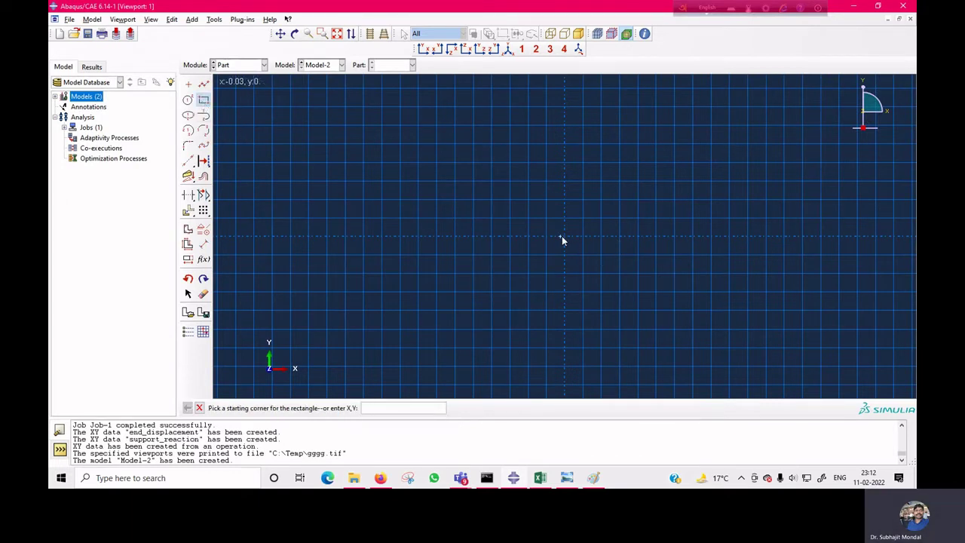
text(0,0)
key(Return)
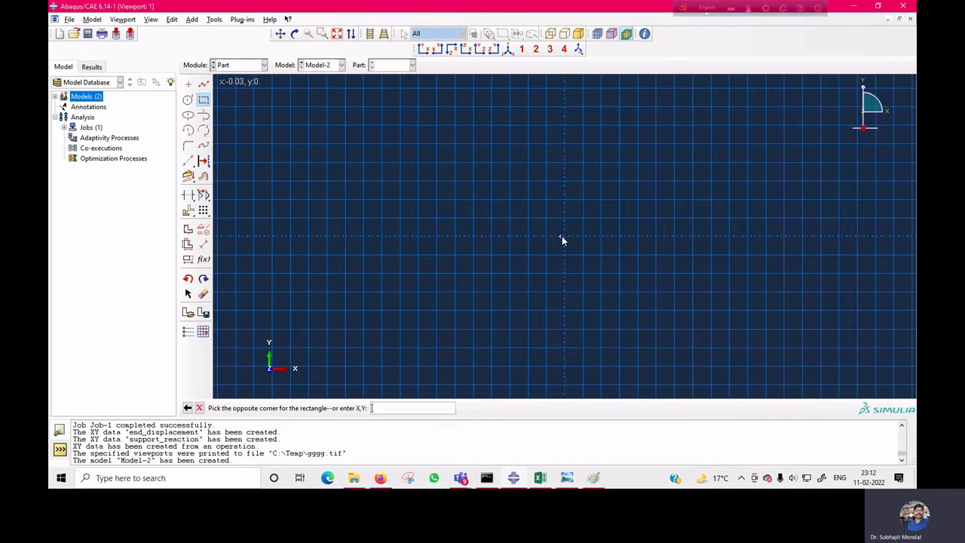
text(1)
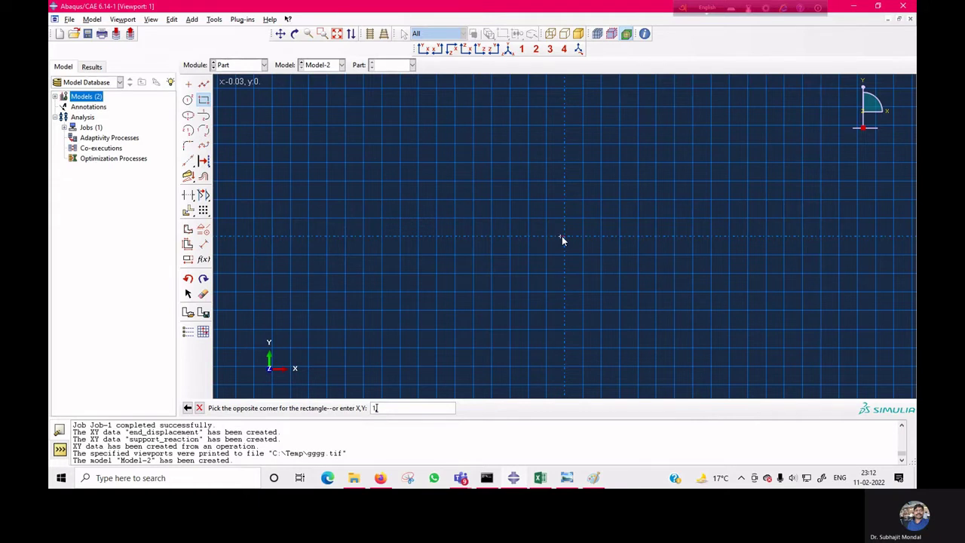
text(50E-3)
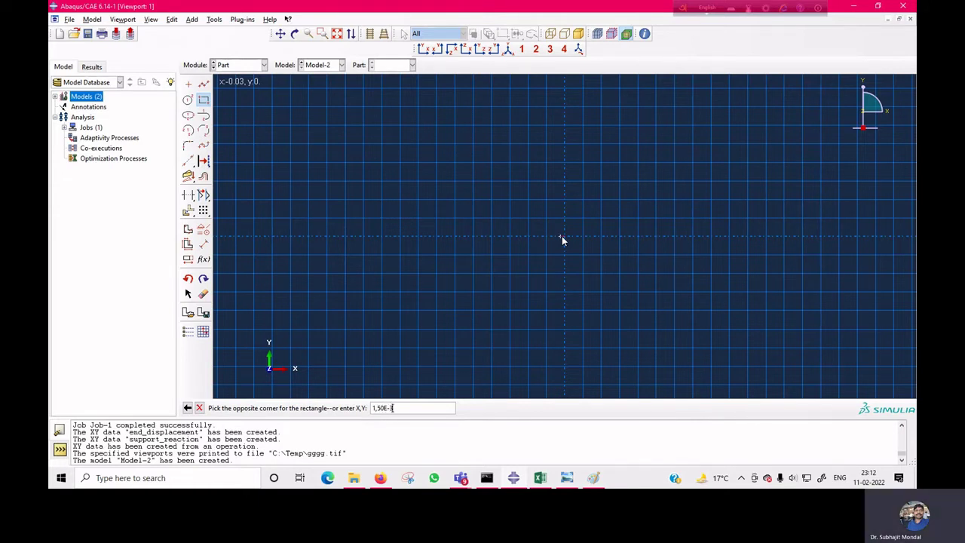
key(Return)
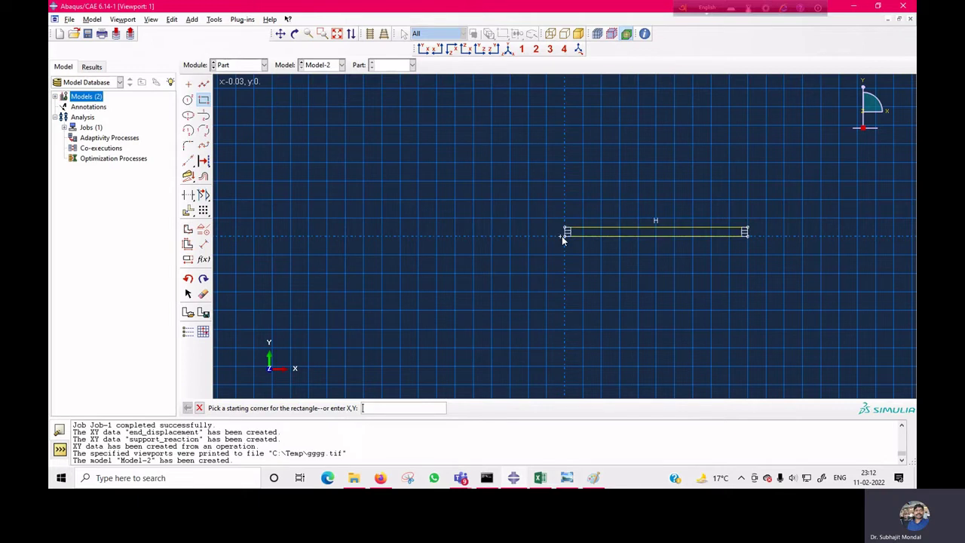
click(200, 408)
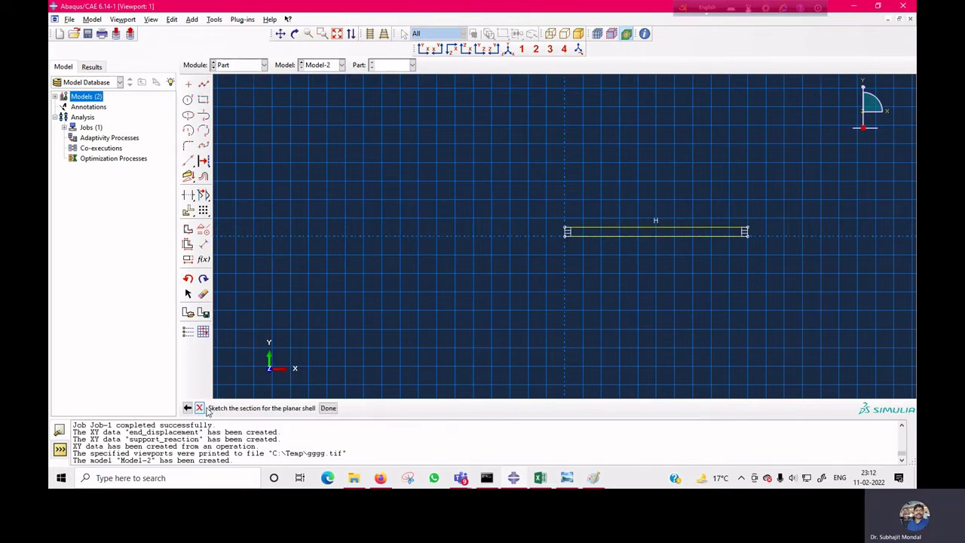
click(328, 409)
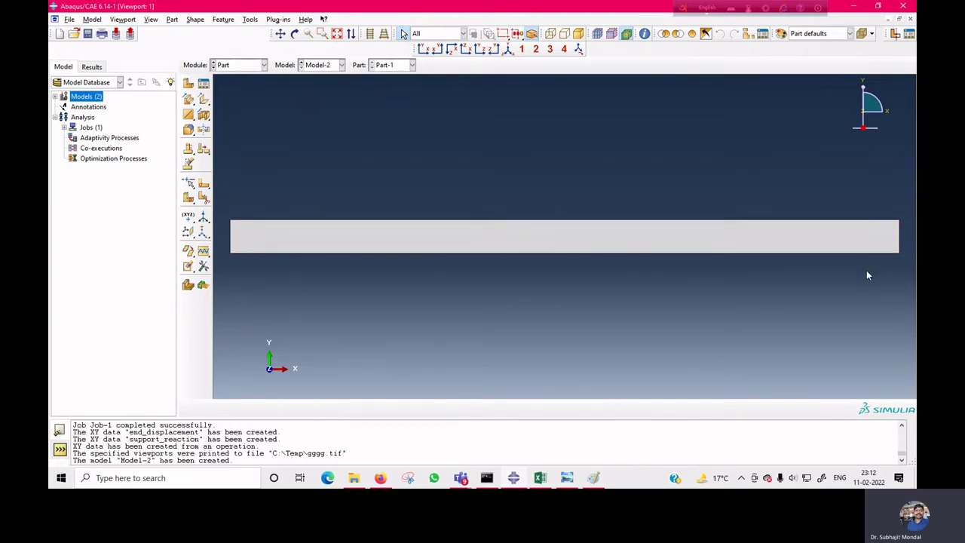
In the Property module, create Material-1 with isotropic elastic behavior, Young's modulus 30E9 and Poisson's ratio 0.3.
click(250, 65)
click(246, 88)
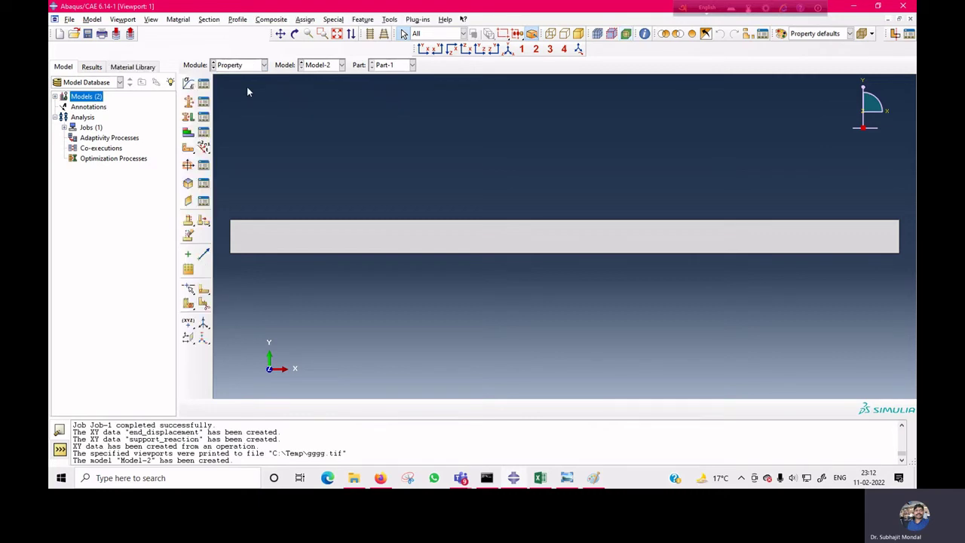
click(188, 86)
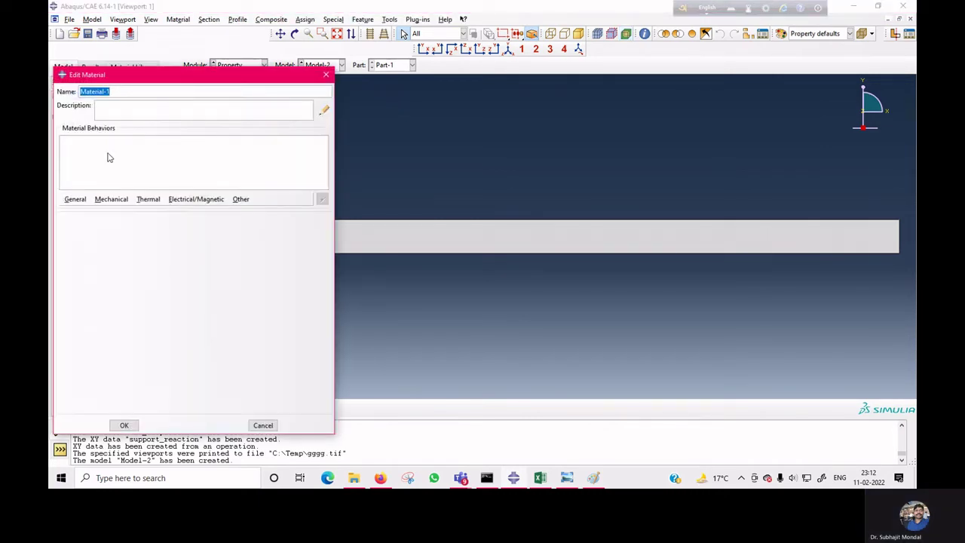
click(115, 199)
mouse_move(121, 214)
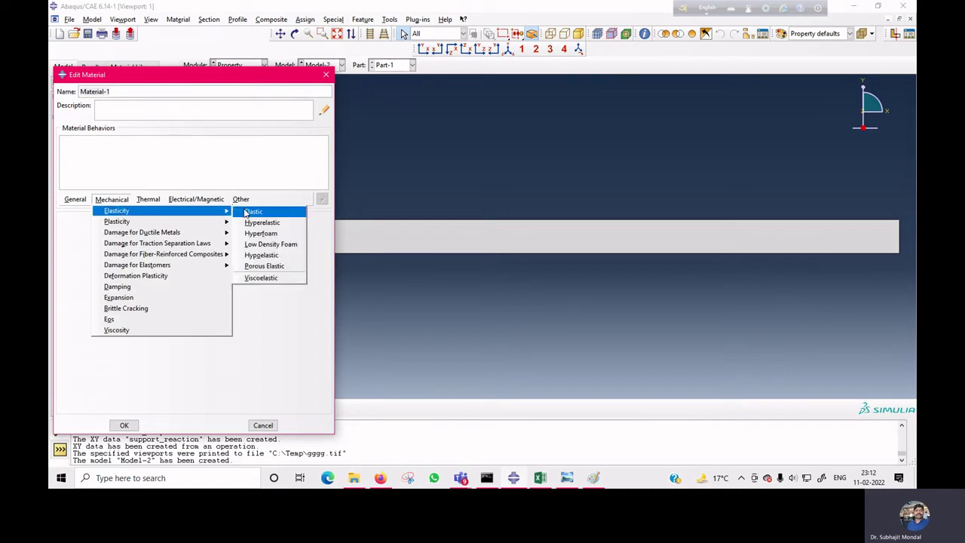
click(266, 215)
click(104, 346)
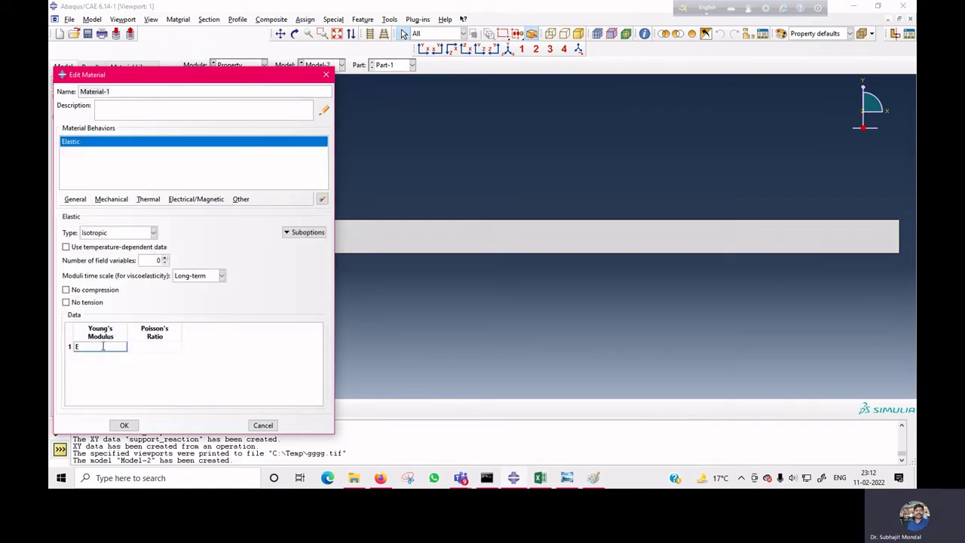
text(E)
text(0)
text(0)
text(9)
key(Tab)
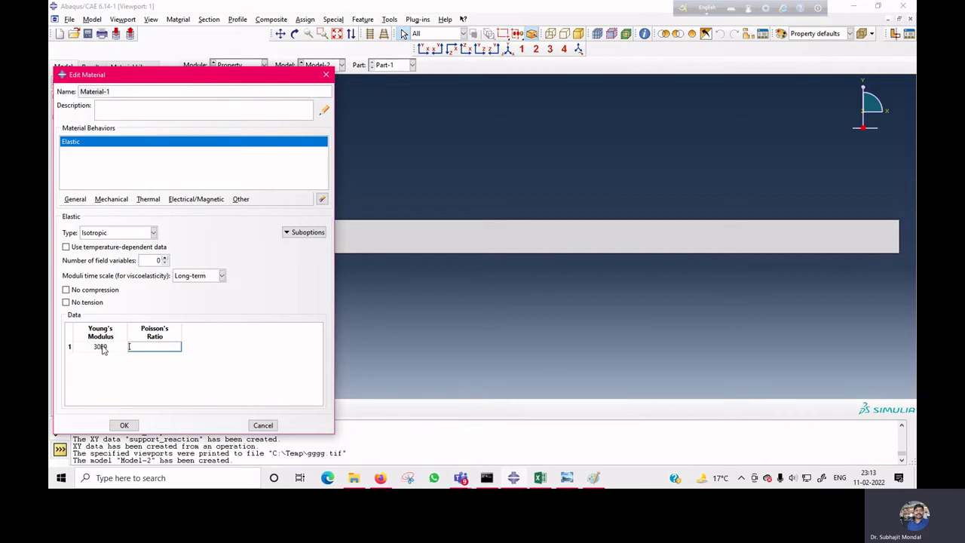
text(0.3)
click(122, 425)
Create a homogeneous shell section named Section-1 with thickness 10E-3 and Material-1.
click(189, 104)
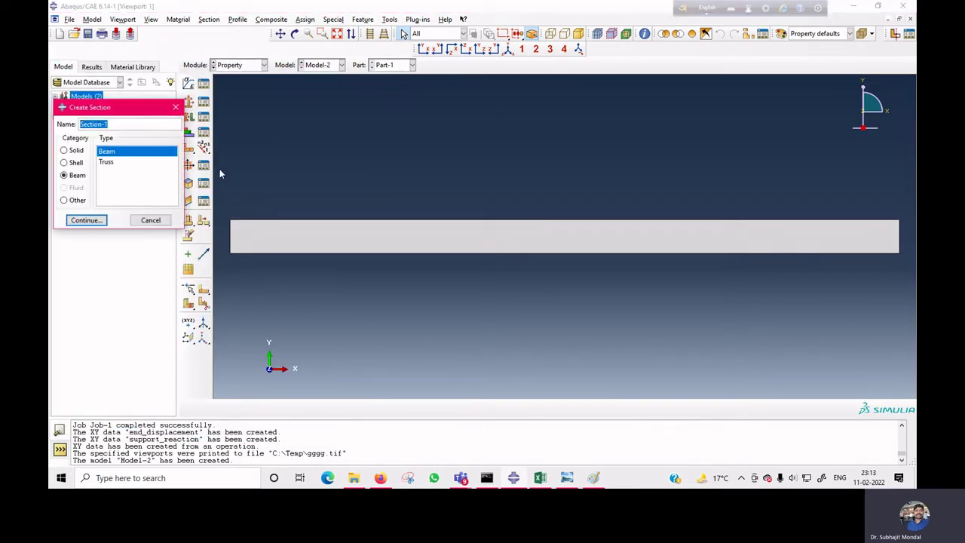
click(75, 163)
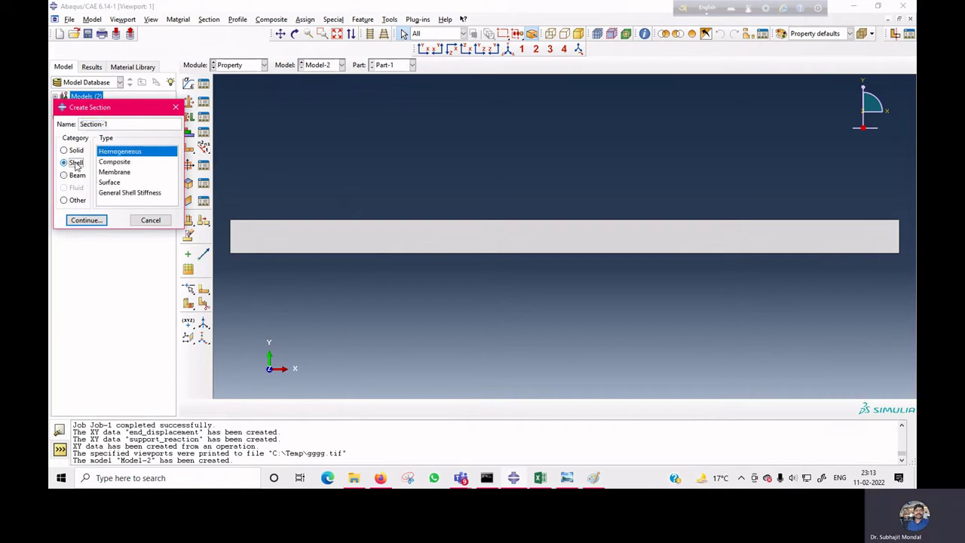
click(100, 220)
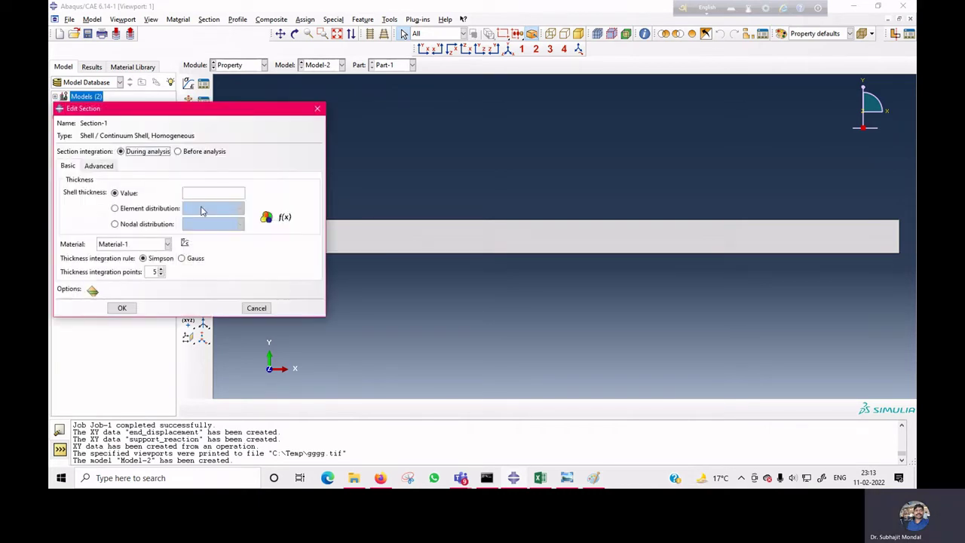
click(198, 194)
text(10E-3)
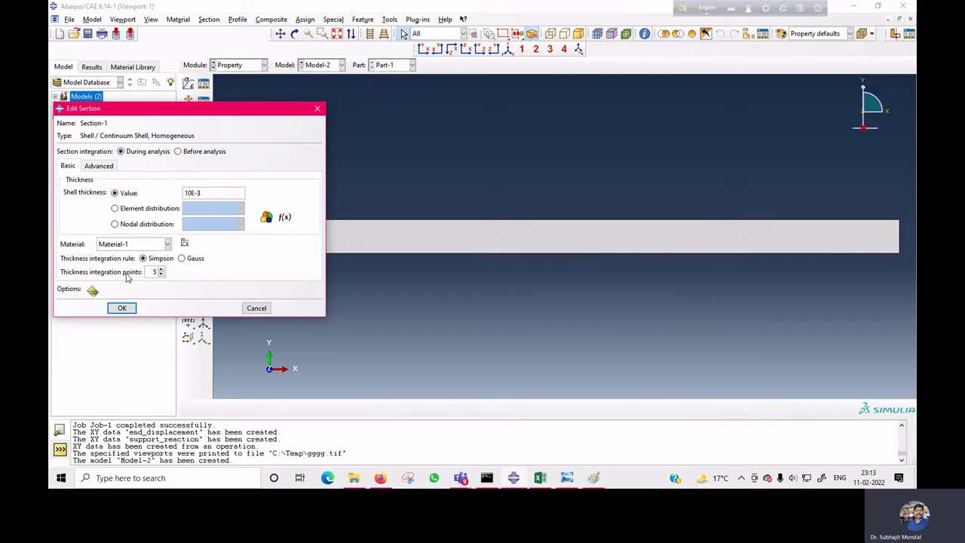
click(121, 308)
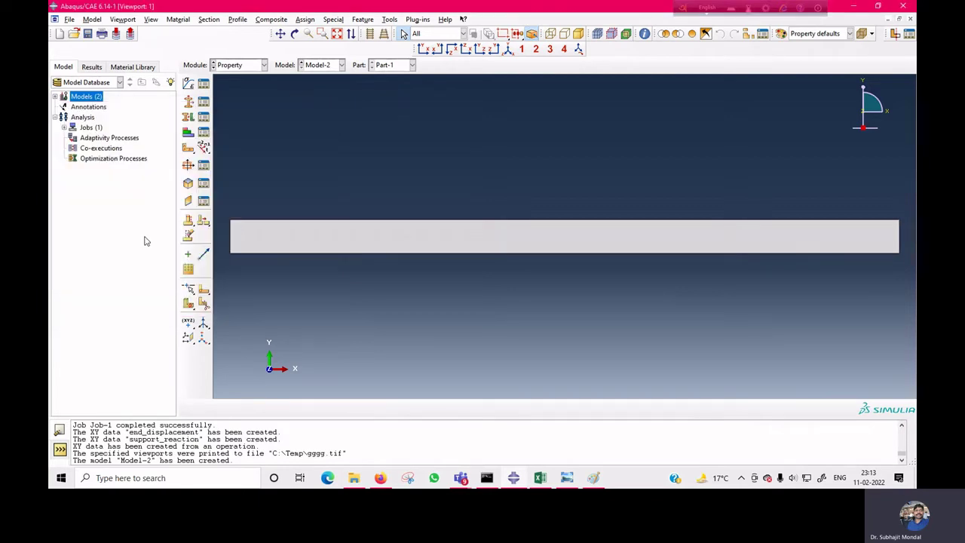
Review the list of defined materials and check the thickness and material settings of Section-1.
click(204, 82)
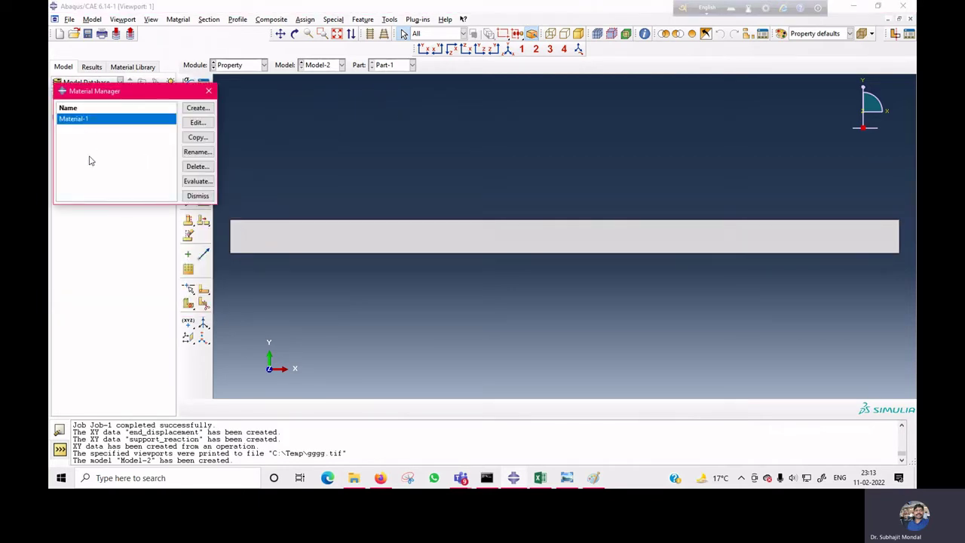
click(198, 195)
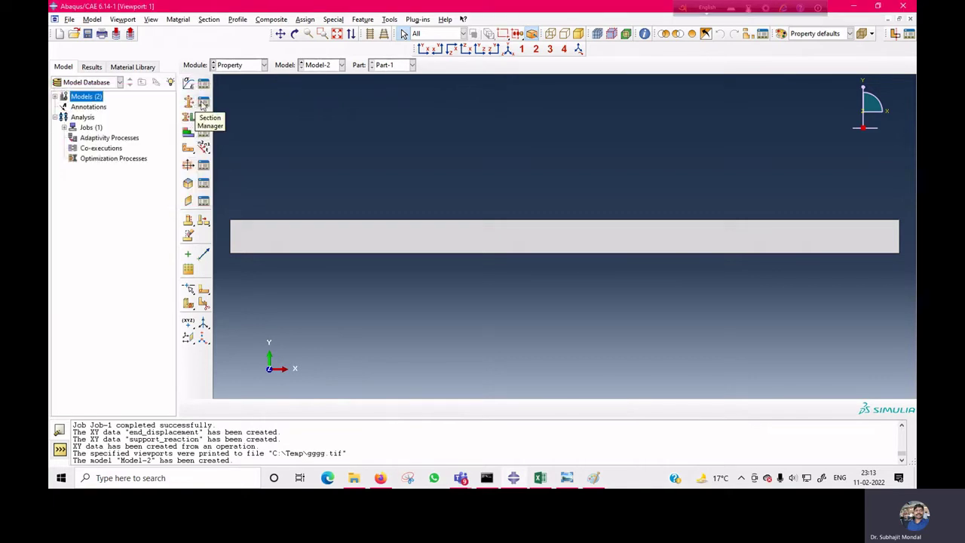
click(203, 102)
click(115, 249)
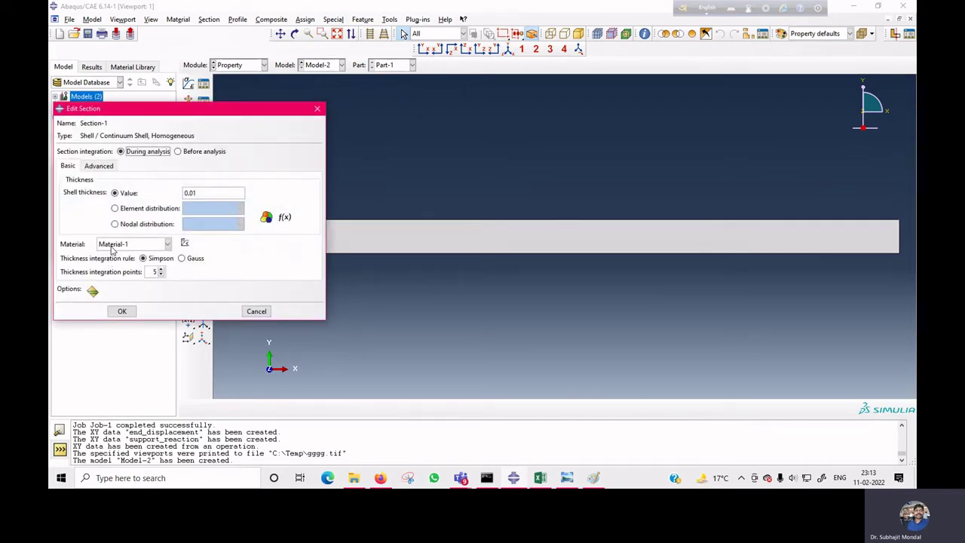
click(121, 311)
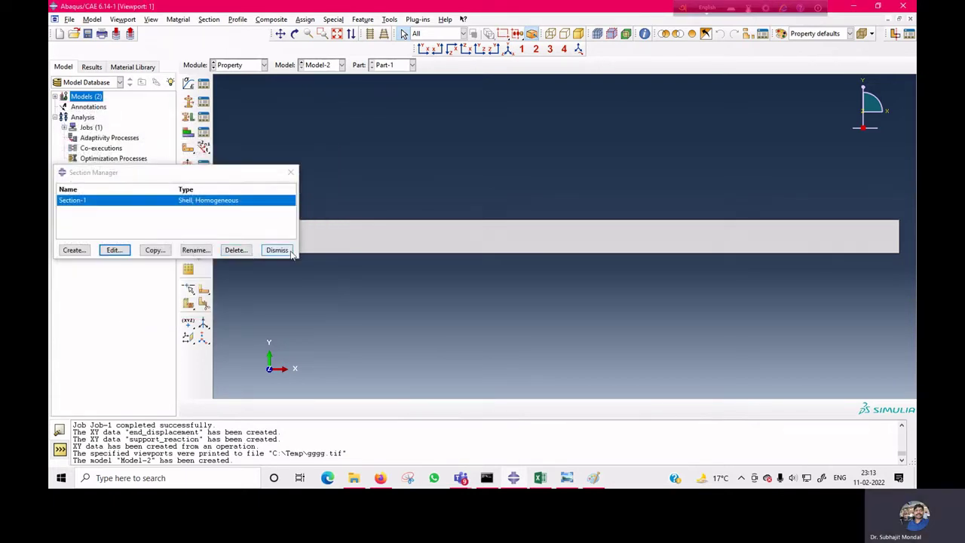
click(276, 250)
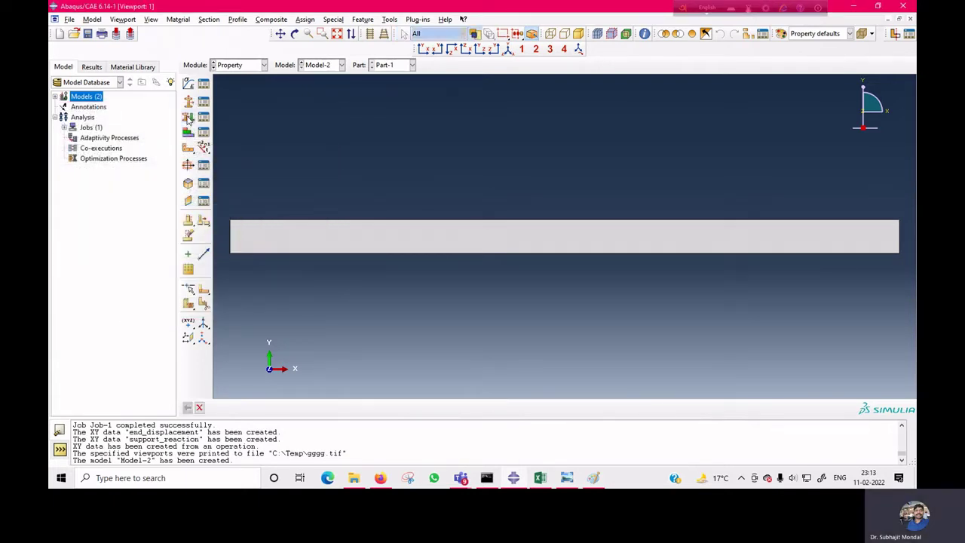
Assign Section-1 to the whole beam region as Set-1, with thickness from section and middle-surface offset.
click(188, 118)
click(290, 241)
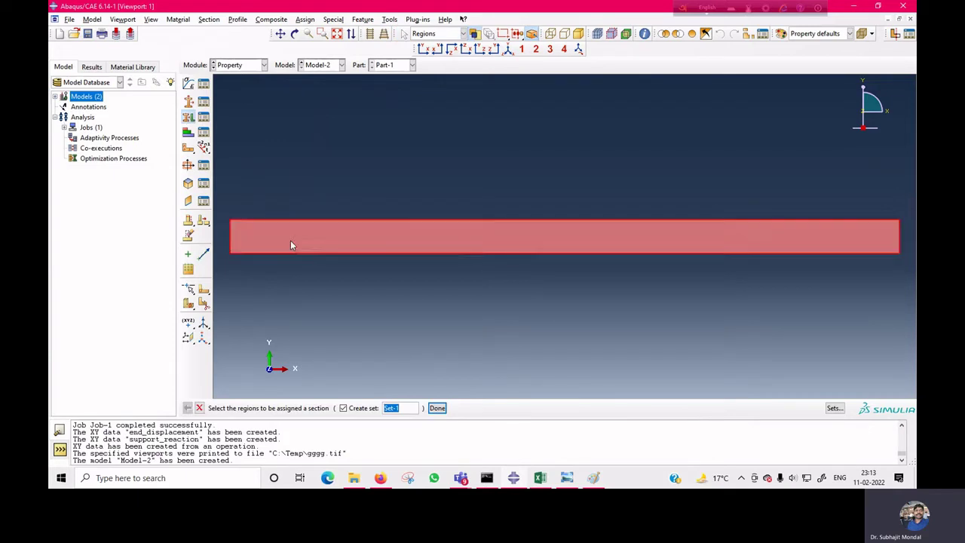
click(437, 408)
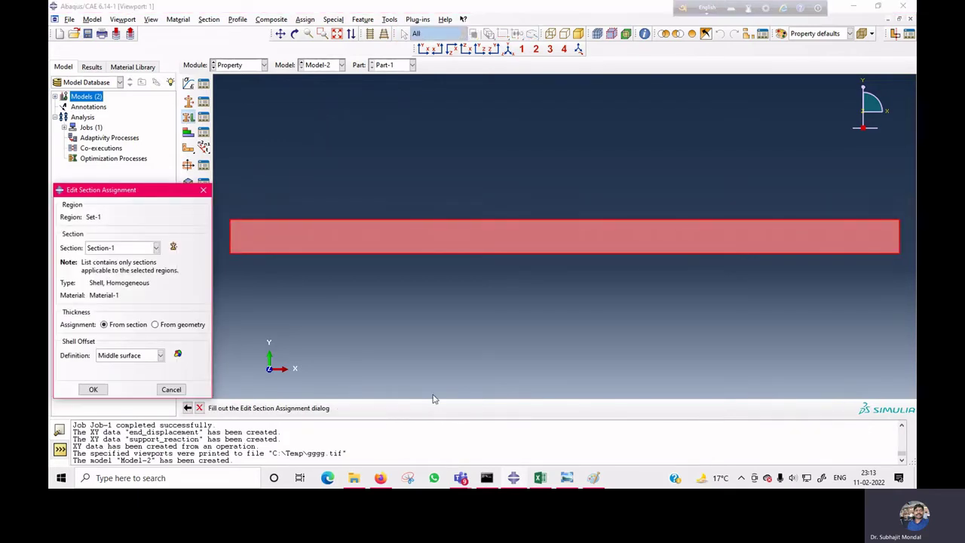
click(93, 390)
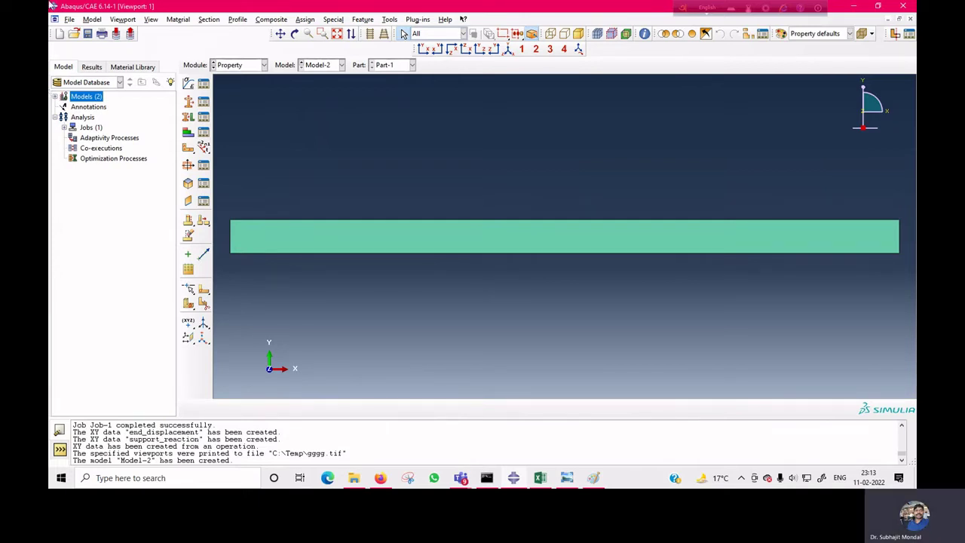
In the Assembly module, create a dependent instance of Part-1.
click(232, 66)
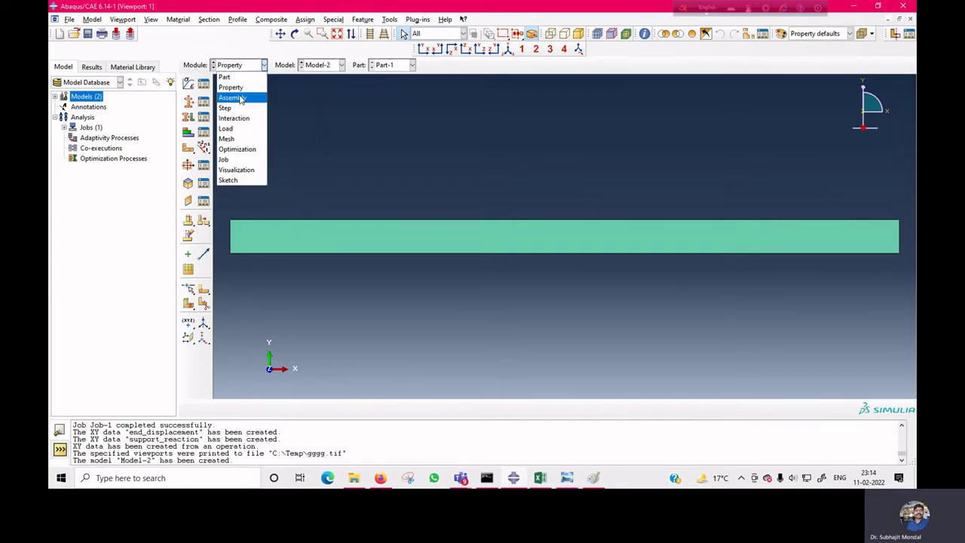
click(239, 98)
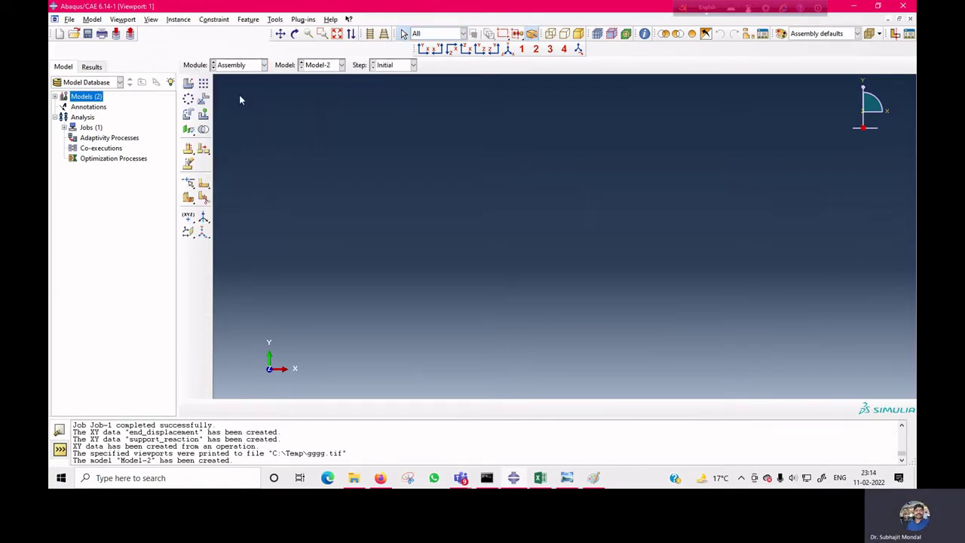
click(189, 83)
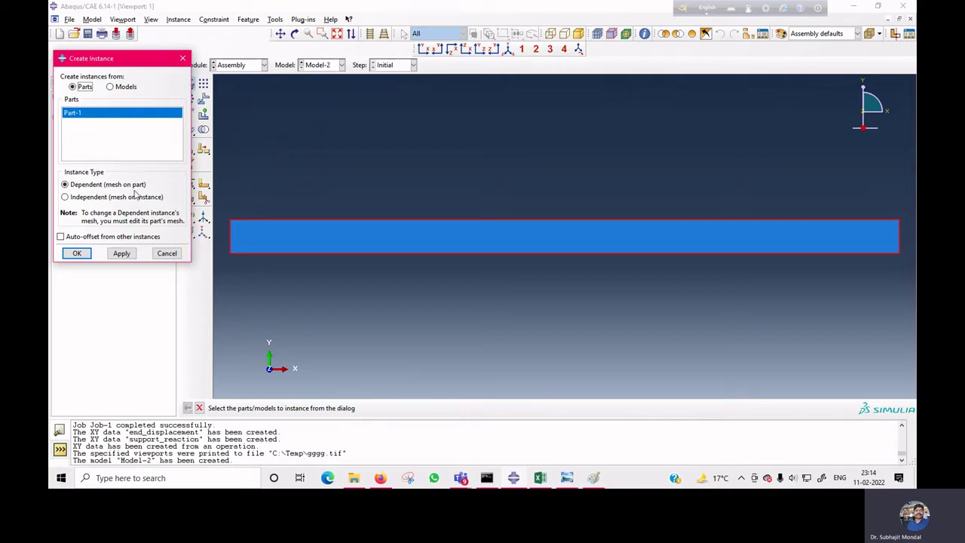
click(77, 254)
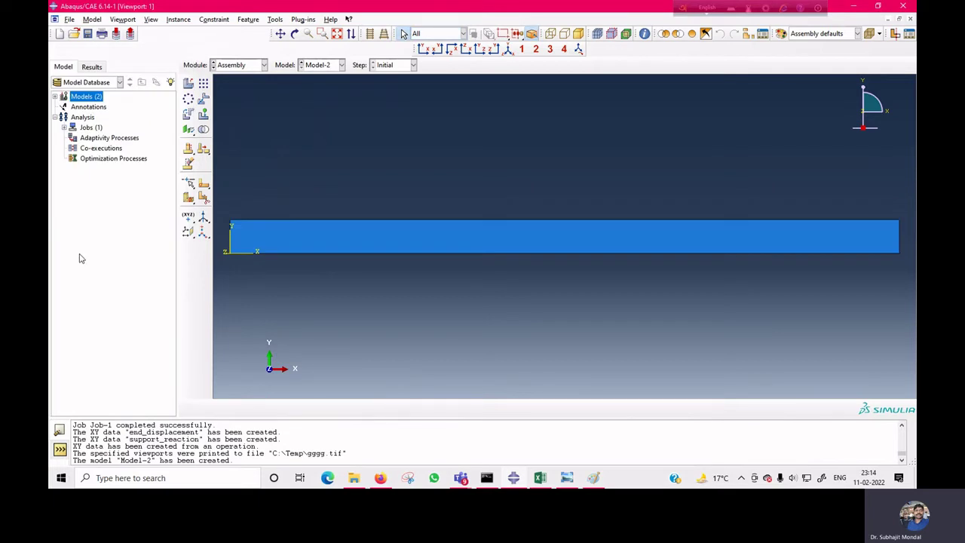
In the Mesh module, make Part-1 the object to mesh and seed it with an approximate global size of 0.05.
click(238, 65)
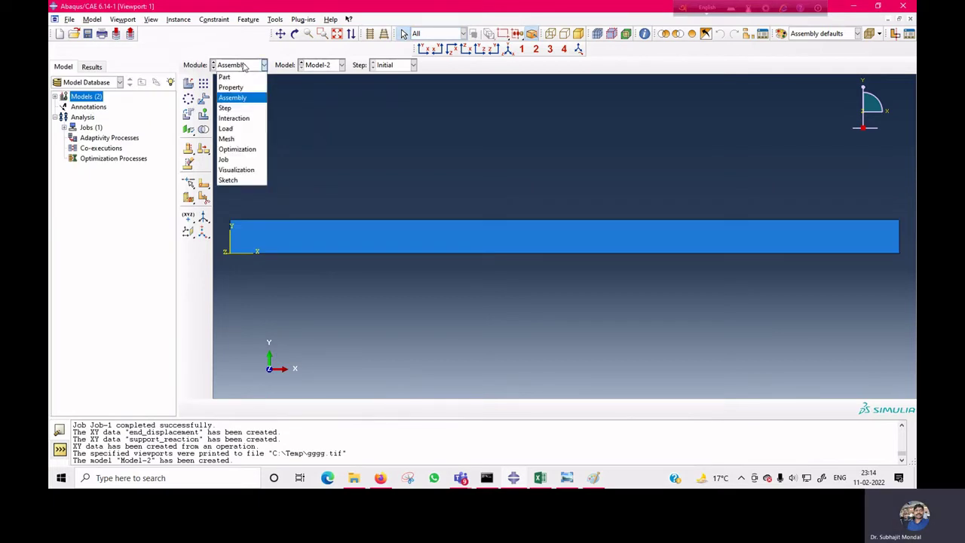
click(236, 139)
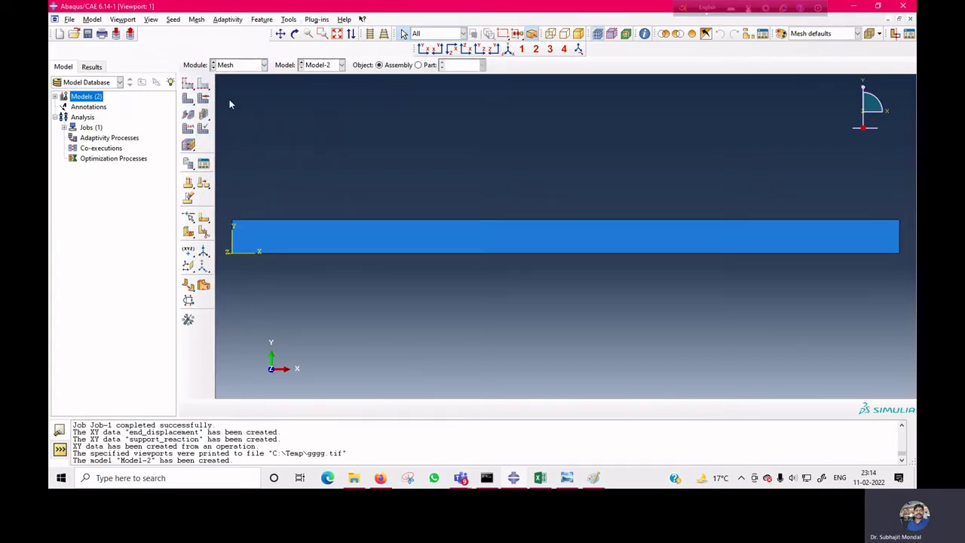
click(188, 85)
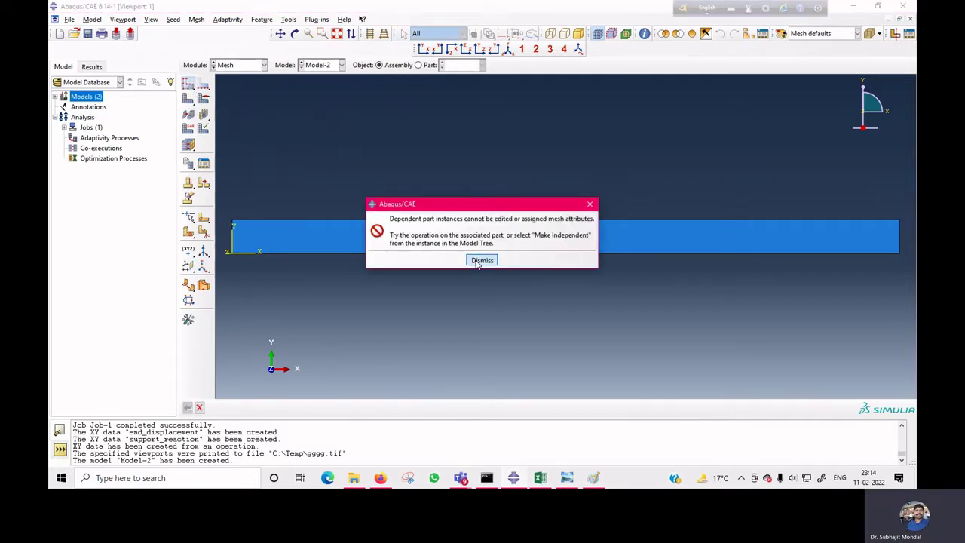
click(481, 260)
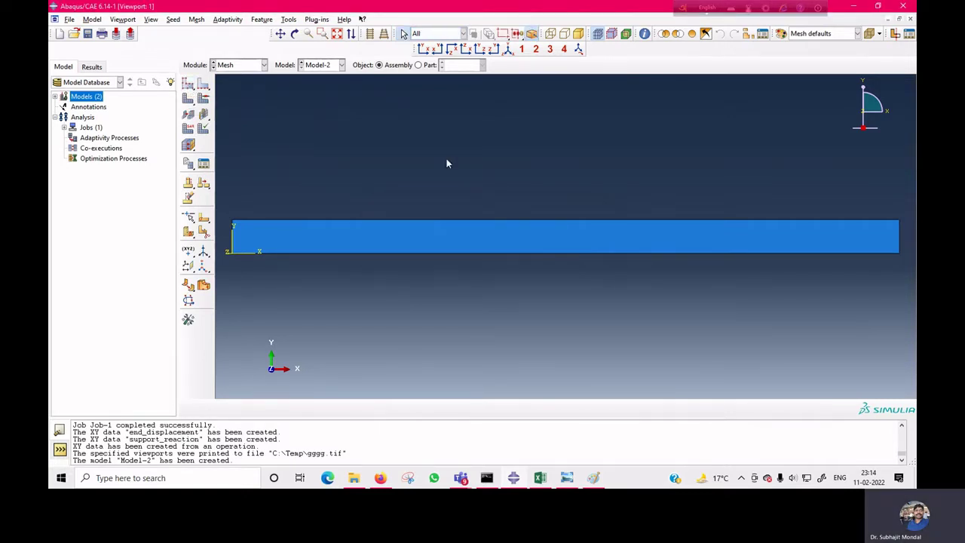
click(418, 64)
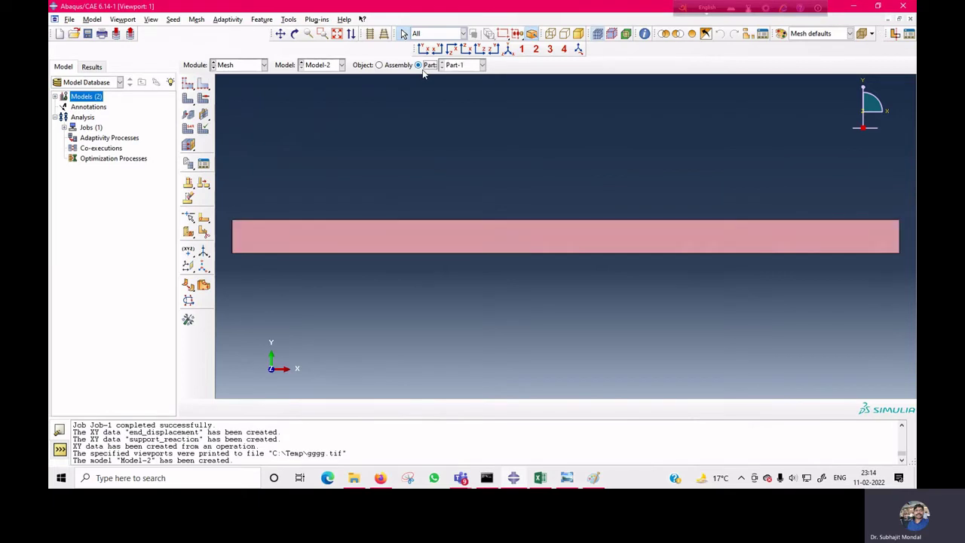
click(189, 88)
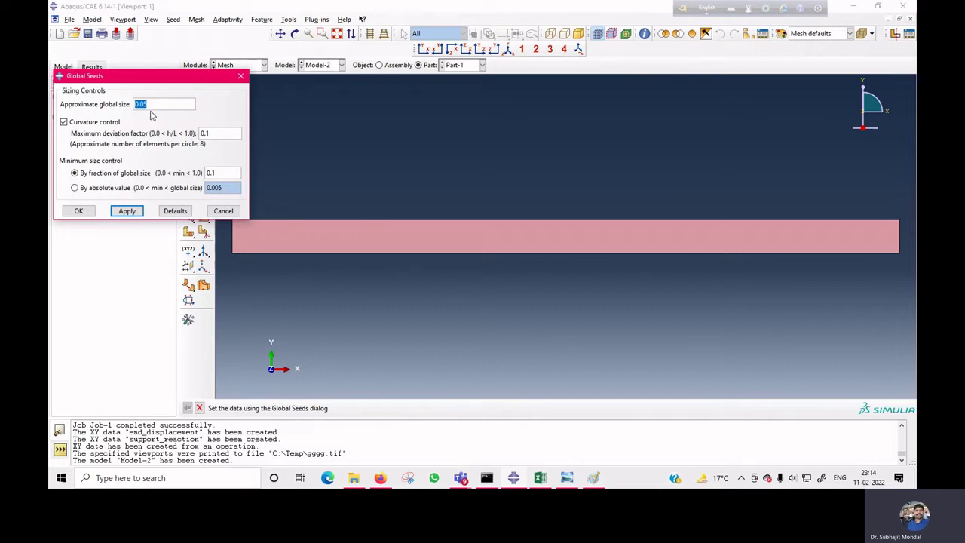
click(126, 211)
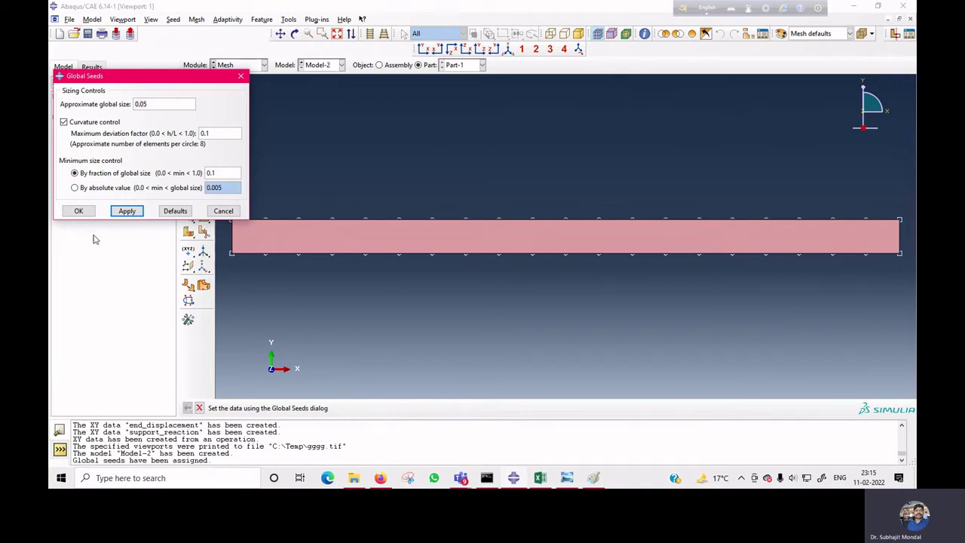
click(79, 211)
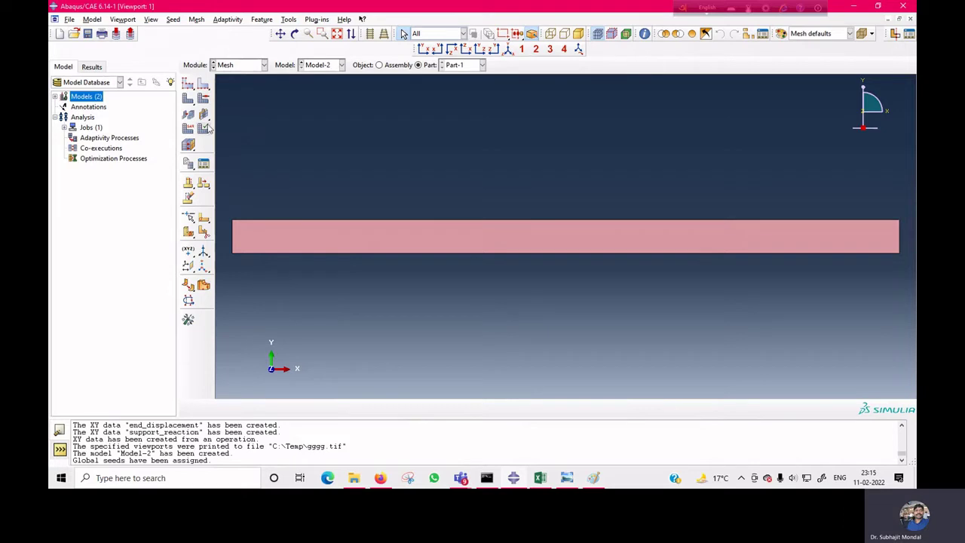
Generate the mesh on Part-1 and check the reported number of elements.
click(188, 98)
click(279, 407)
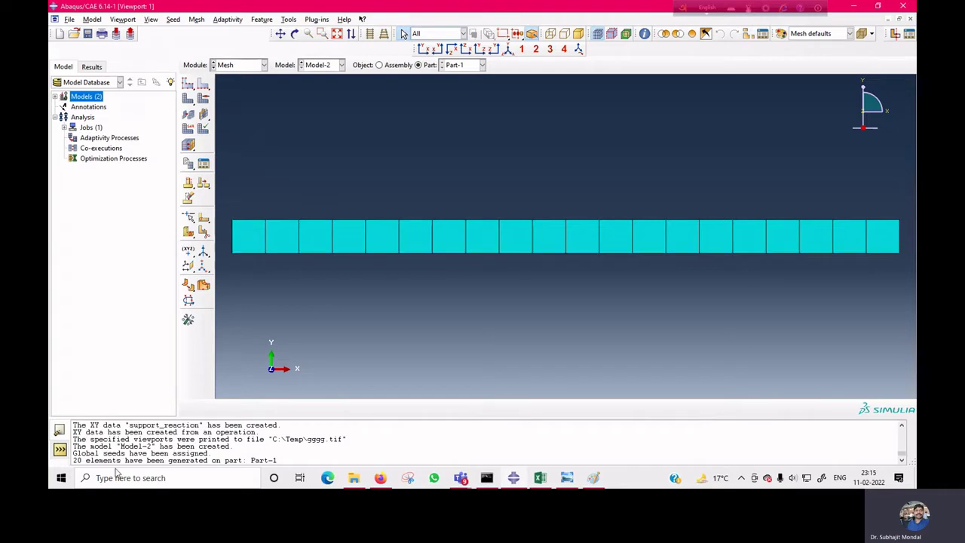
drag(72, 460, 303, 457)
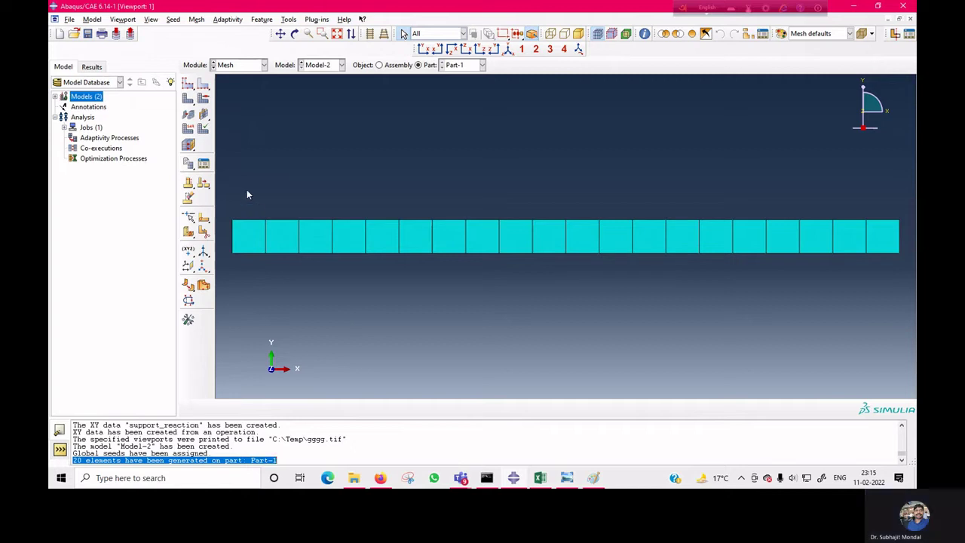
Assign the standard linear quad shell element type S4R with reduced integration to the whole meshed beam.
drag(233, 185, 906, 296)
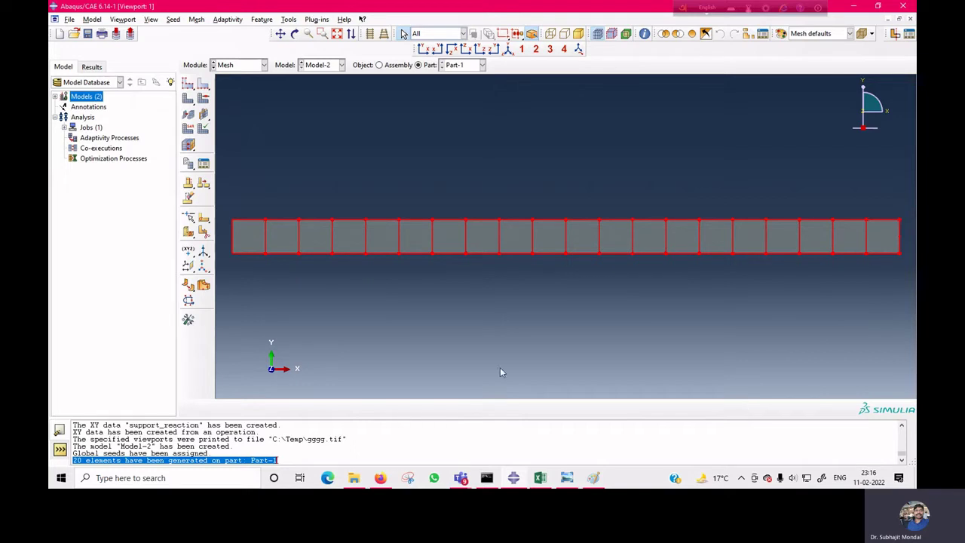
click(195, 20)
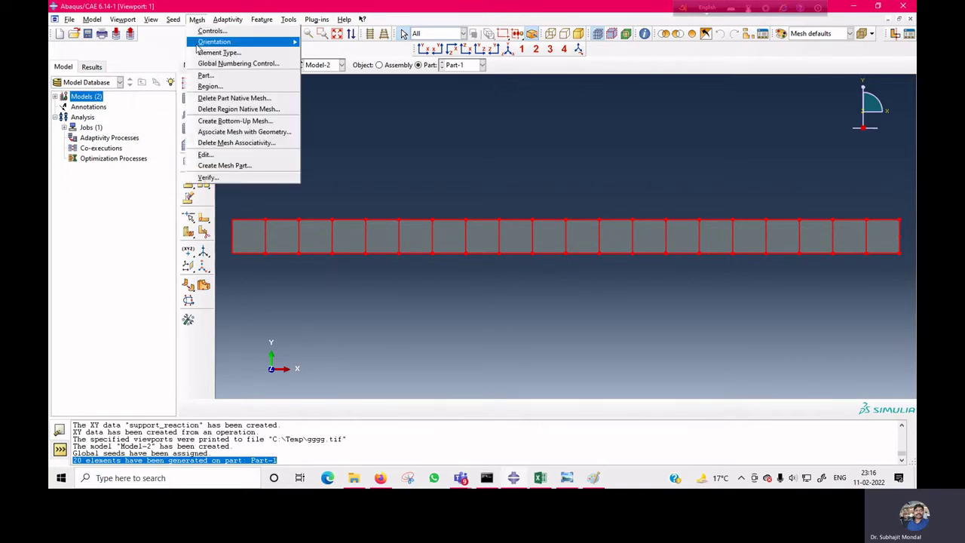
click(348, 135)
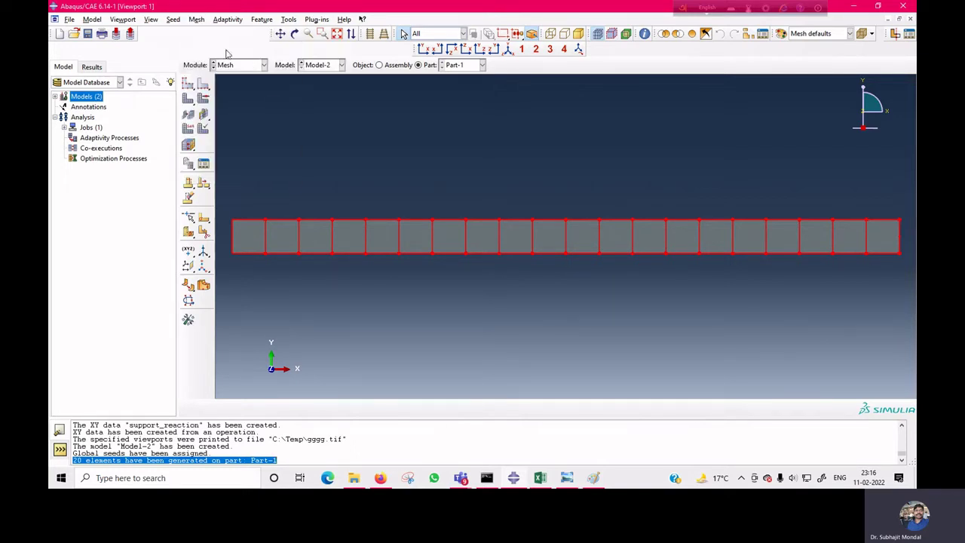
click(196, 20)
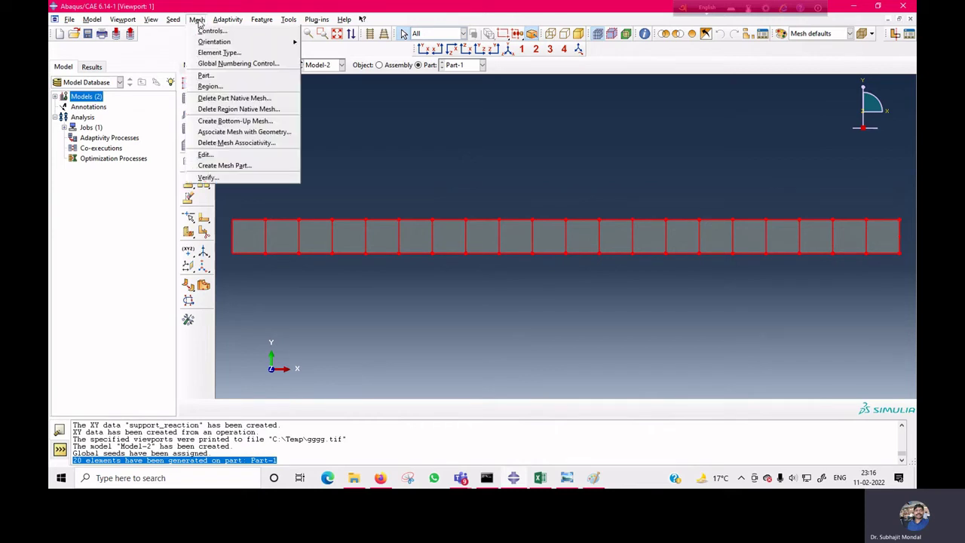
click(220, 53)
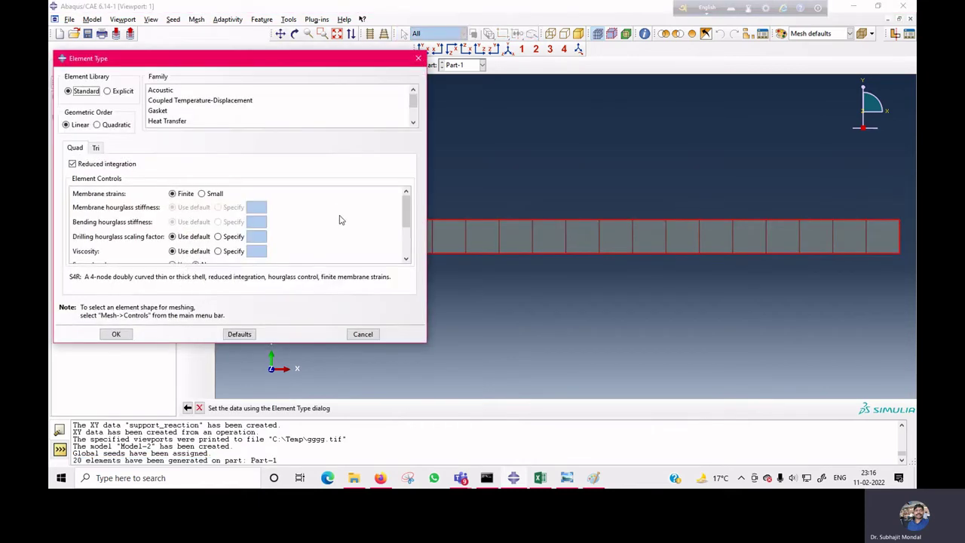
click(97, 125)
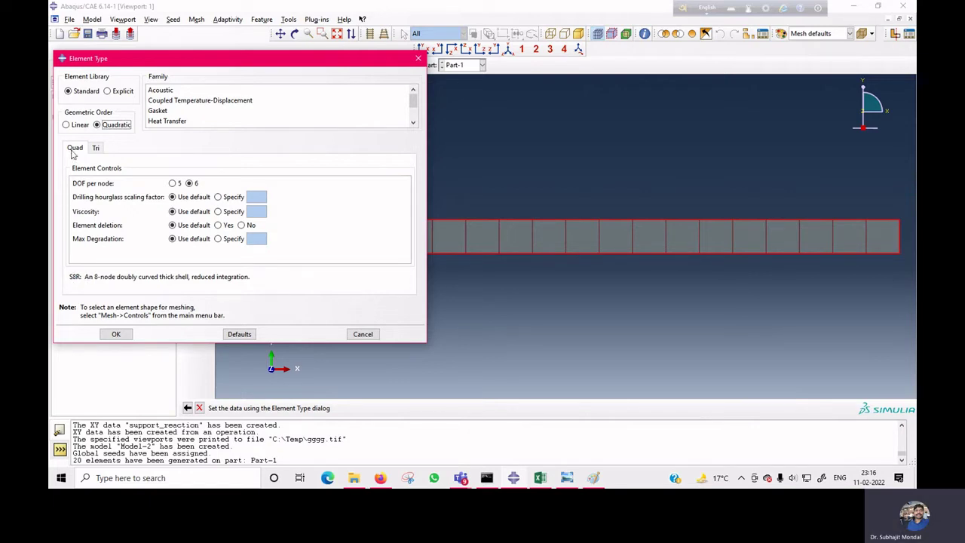
click(79, 125)
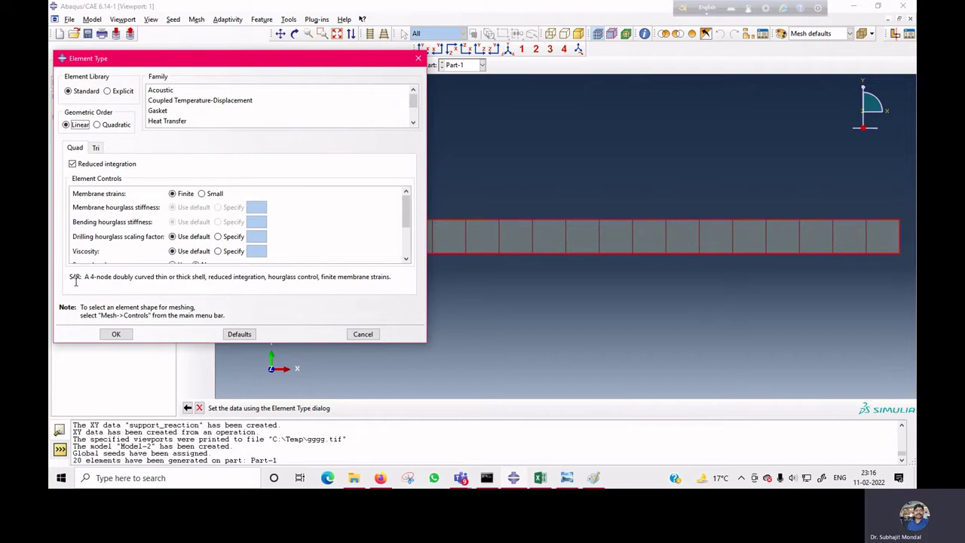
click(116, 334)
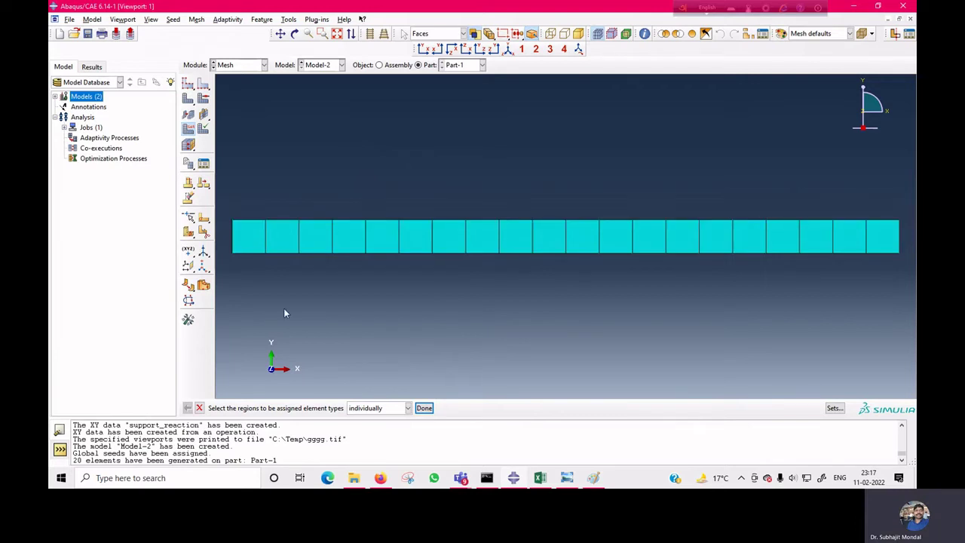
drag(75, 460, 242, 459)
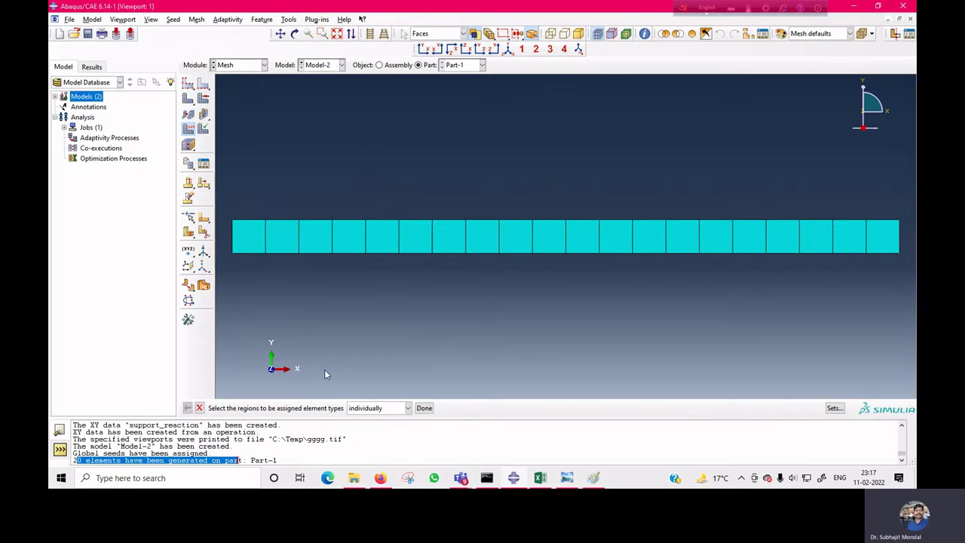
In the Step module, create the Static, General step Step-1 after Initial, keeping the default time period and automatic incrementation.
click(241, 67)
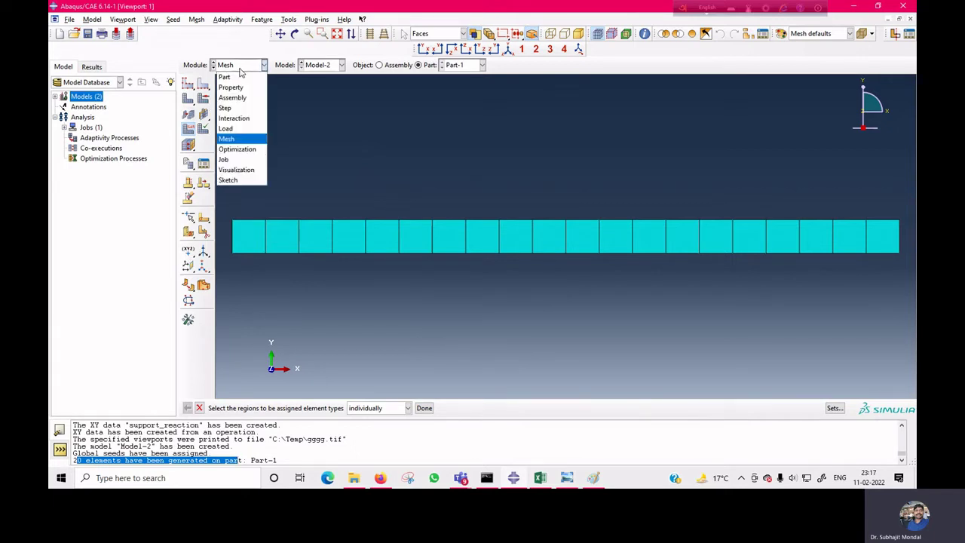
click(246, 108)
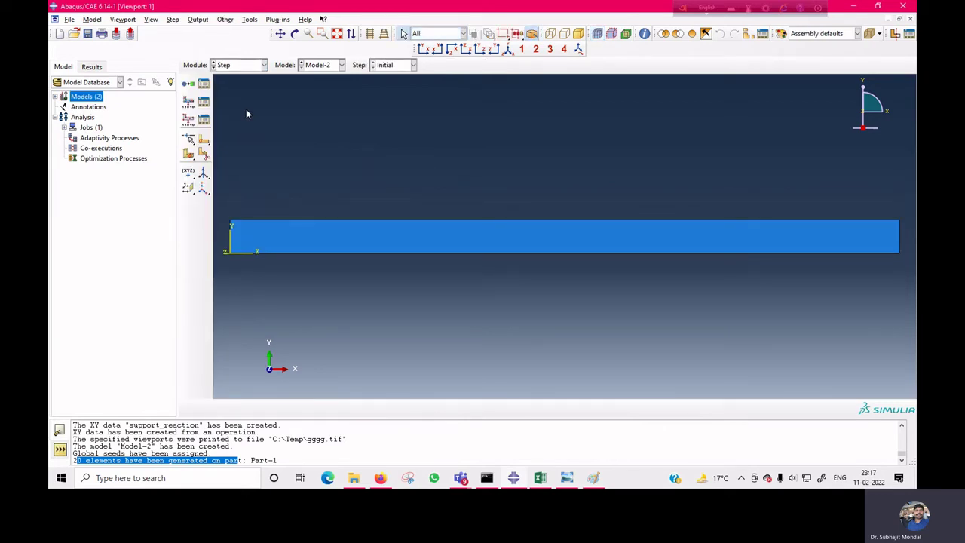
click(188, 83)
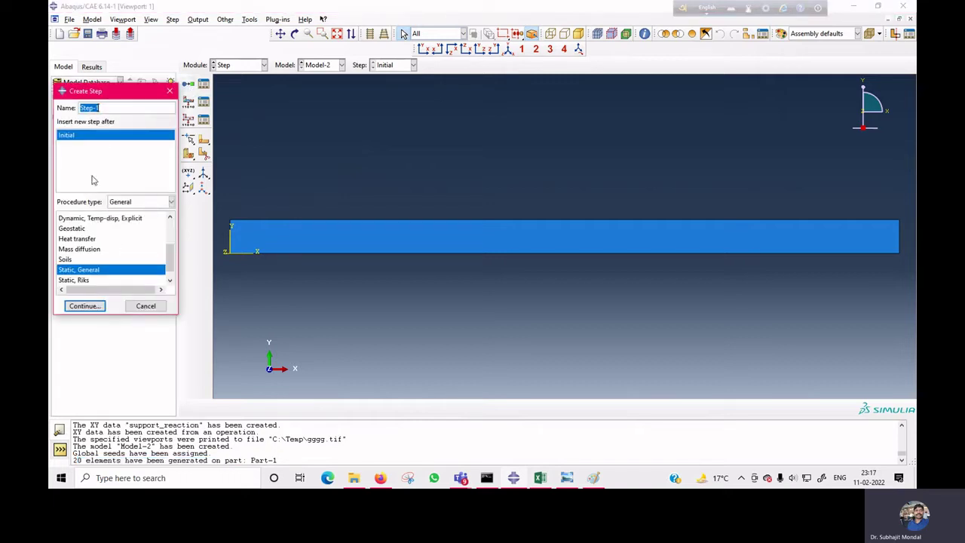
click(87, 306)
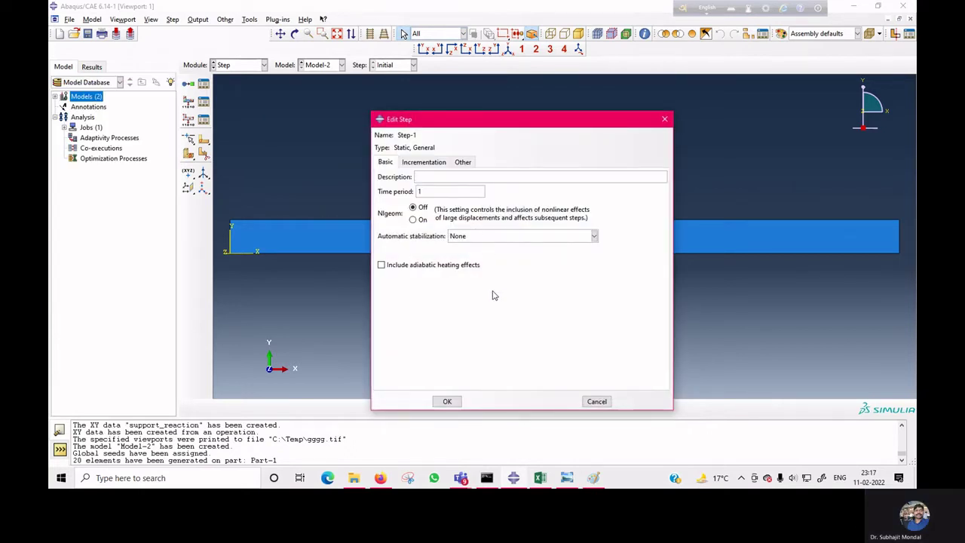
click(423, 163)
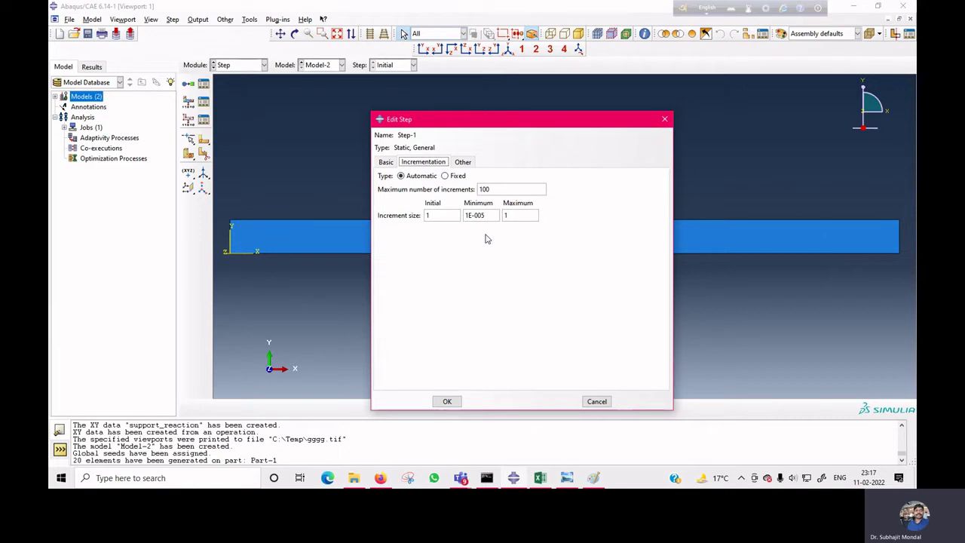
click(447, 401)
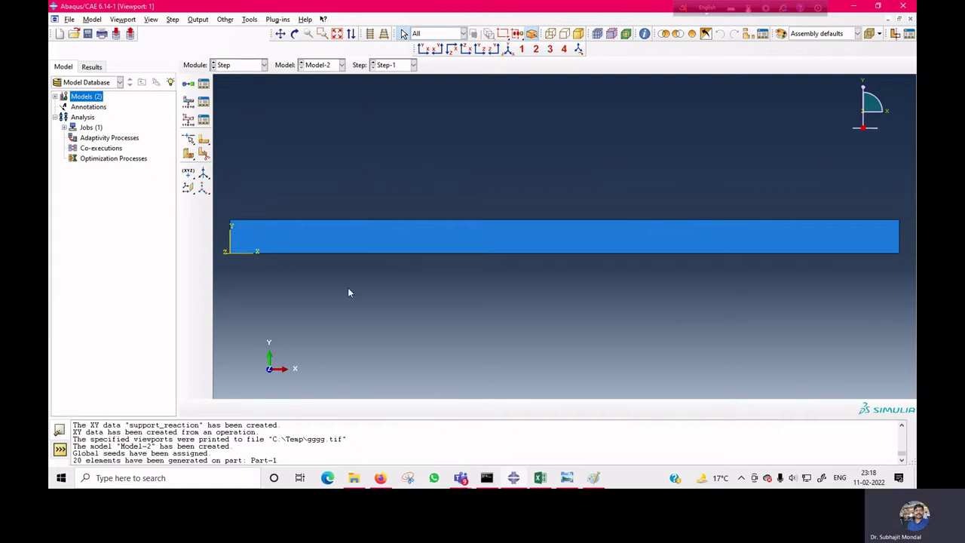
In the Load module, create concentrated force Load-1 in Step-1 on both corner points of the beam's free end, with CF2 of -5.
click(245, 68)
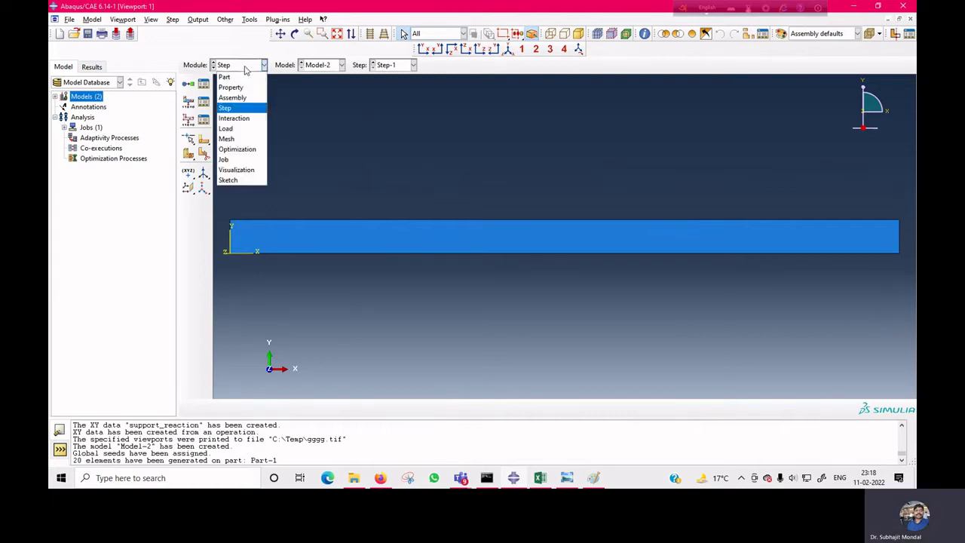
click(238, 130)
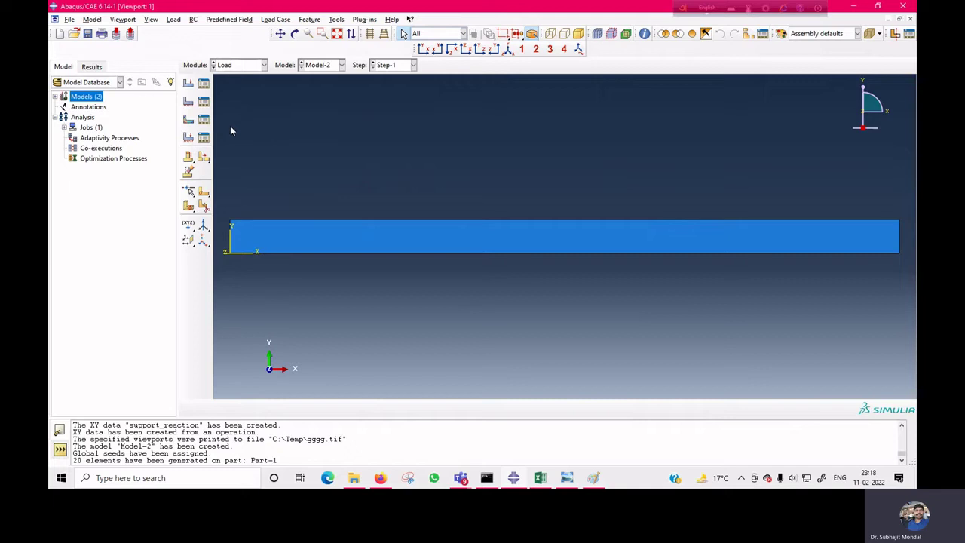
click(188, 84)
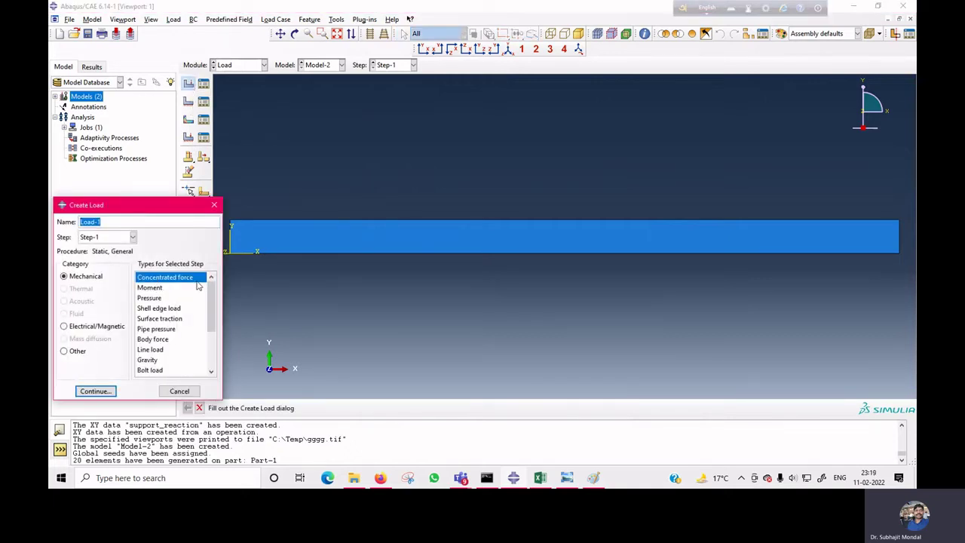
click(95, 391)
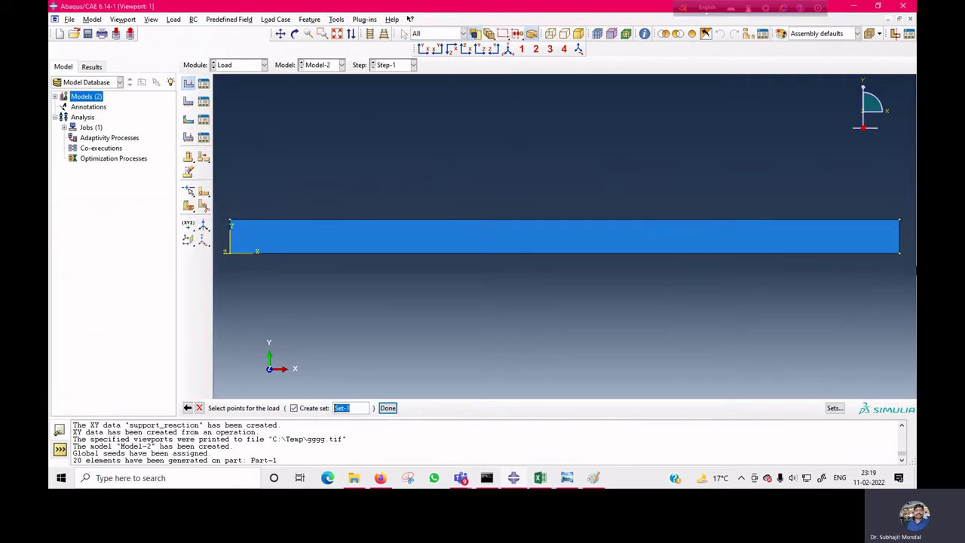
click(899, 221)
shift+click(899, 253)
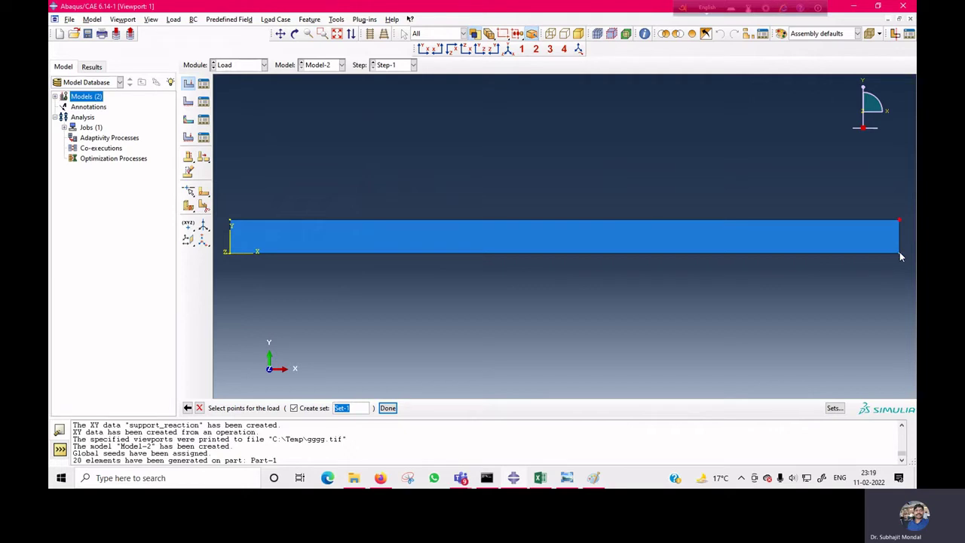
click(387, 408)
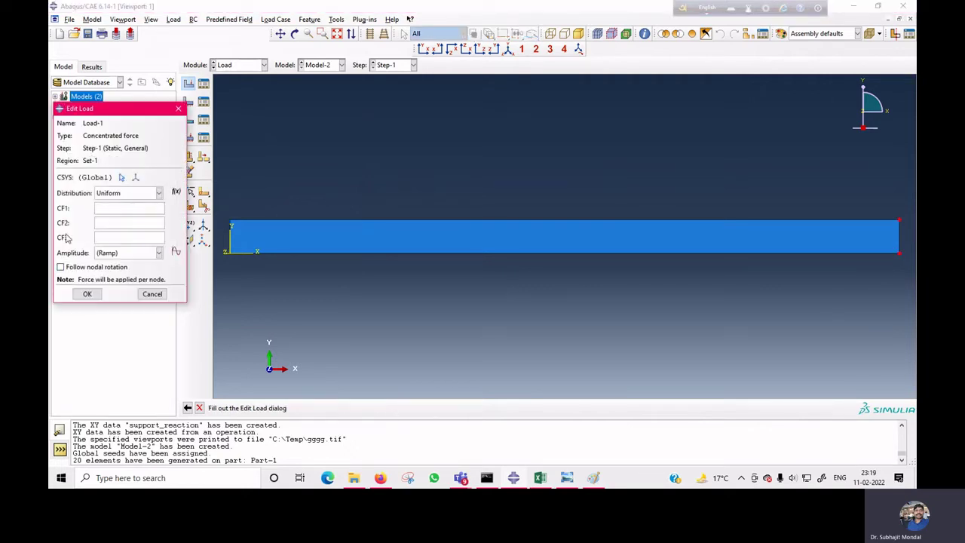
click(108, 224)
text(-5)
click(88, 294)
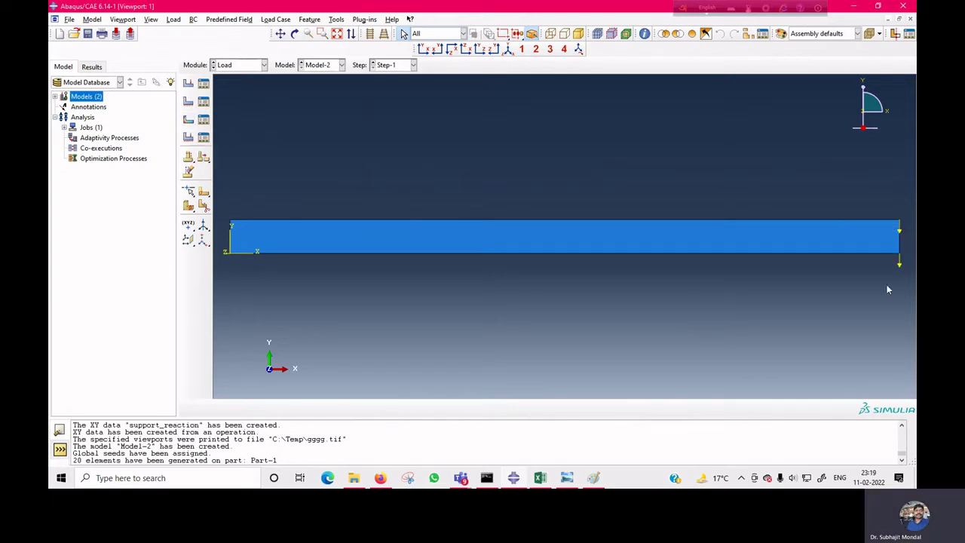
Edit Load-1 so the force acts out of plane, with CF3 set to -5 and CF2 set to 0.
click(204, 83)
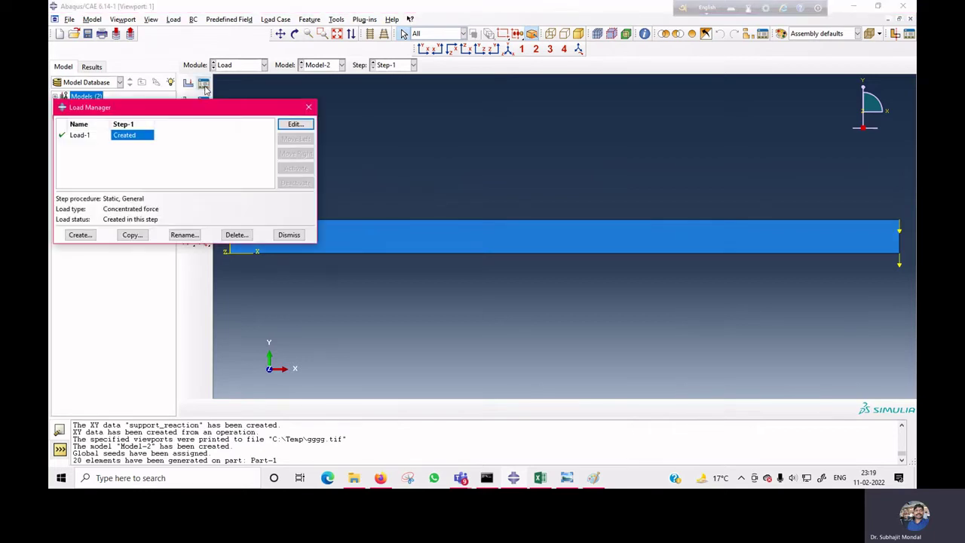
click(296, 126)
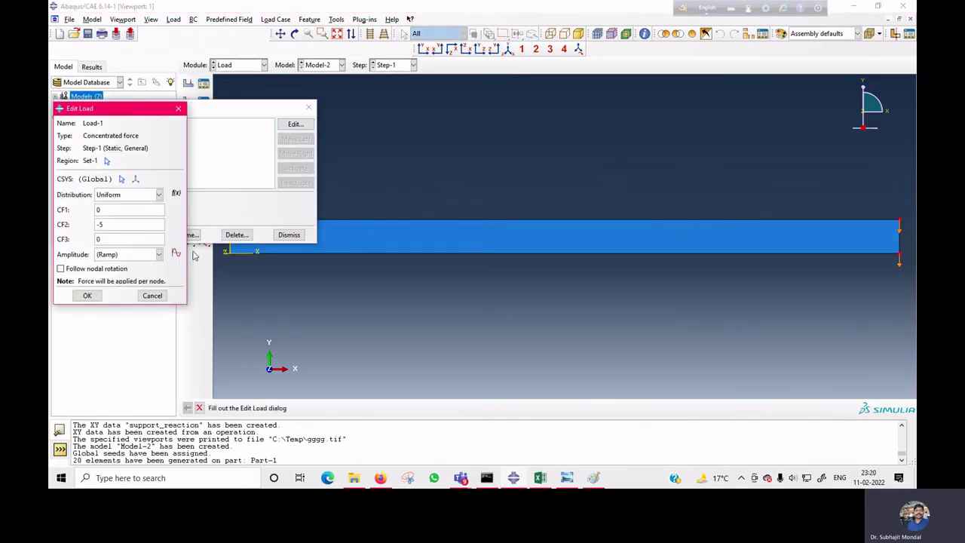
double_click(102, 239)
text(-5)
double_click(108, 225)
text(0)
click(87, 295)
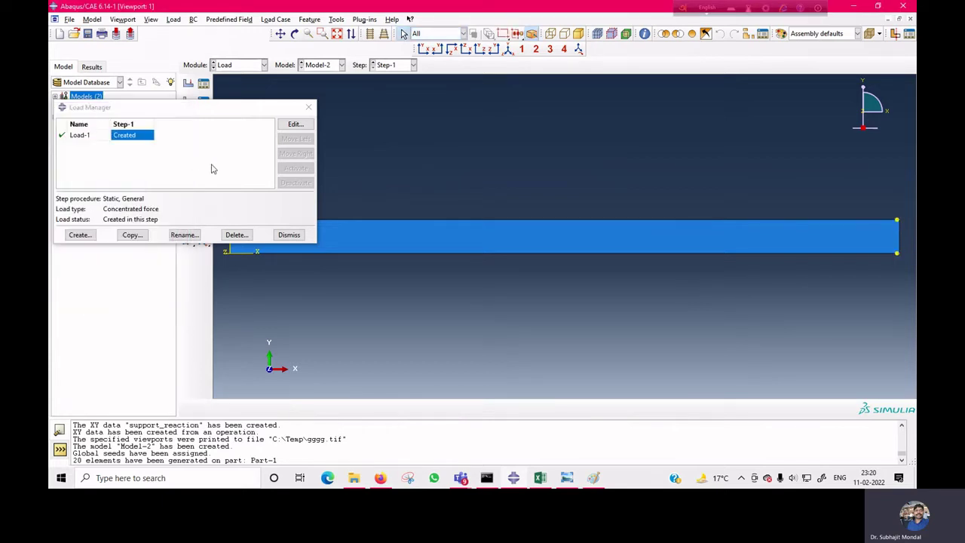
Review the force components of Load-1 and check its out-of-plane direction at the beam's free end.
click(295, 124)
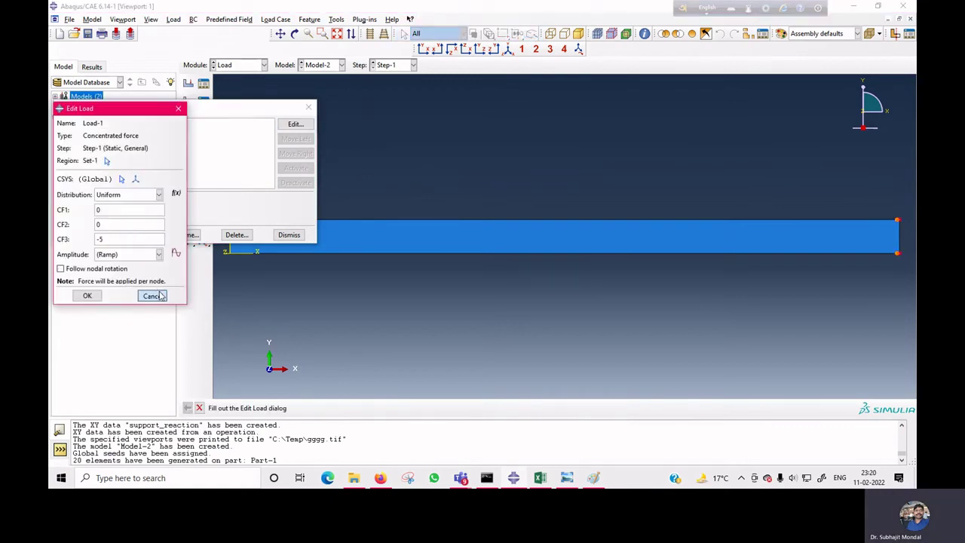
click(152, 296)
click(289, 234)
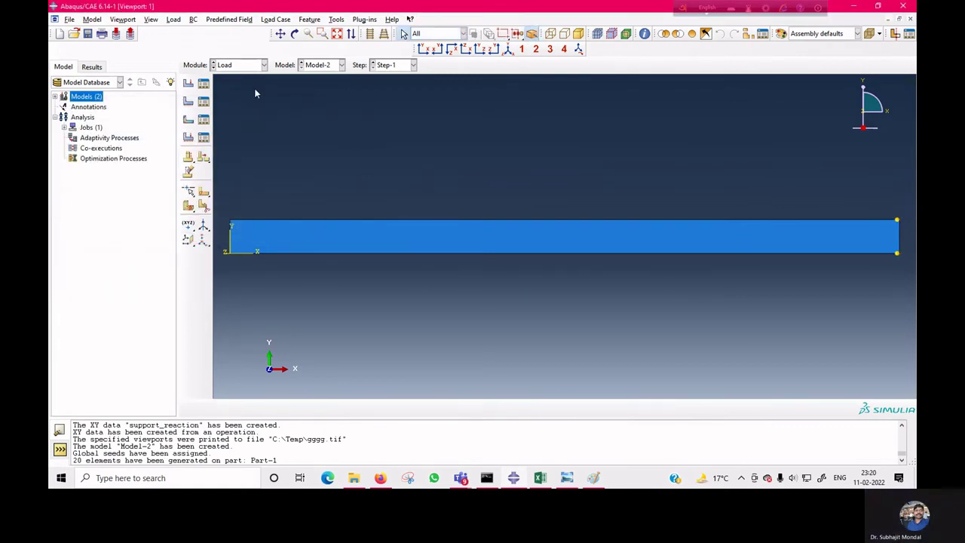
click(294, 34)
drag(822, 213, 655, 234)
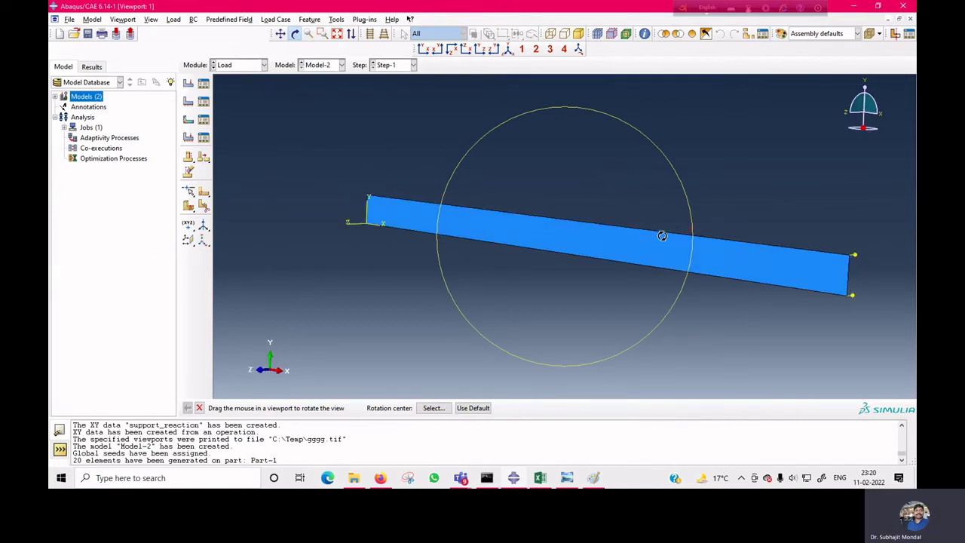
drag(547, 254, 596, 239)
Create boundary condition BC-1 in Step-1 as Symmetry/Antisymmetry/Encastre, fixing the beam's edge at the origin with ENCASTRE.
click(188, 101)
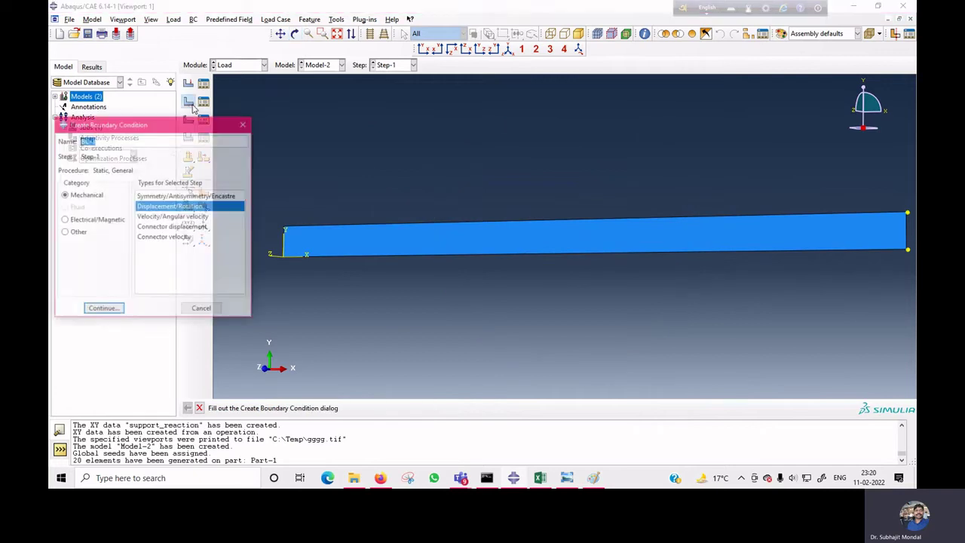
click(222, 197)
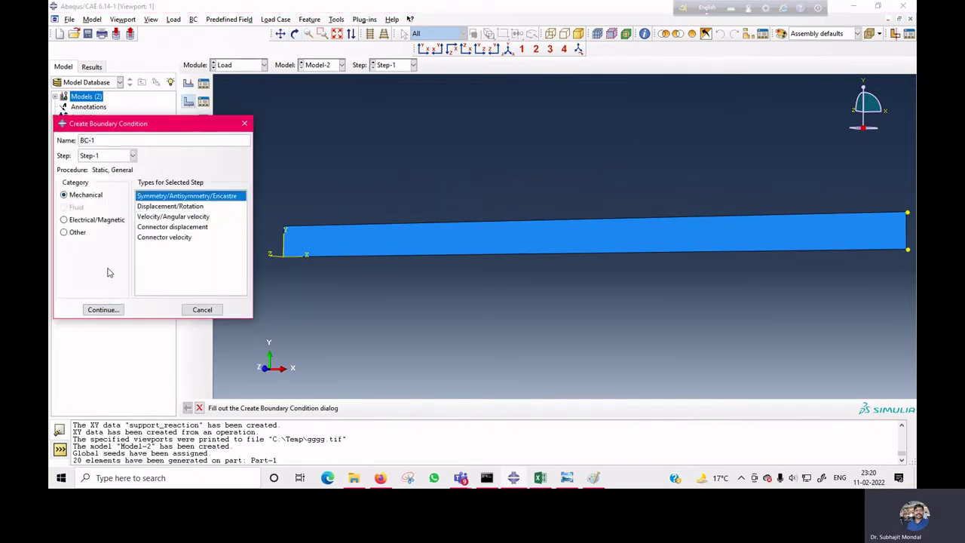
click(101, 309)
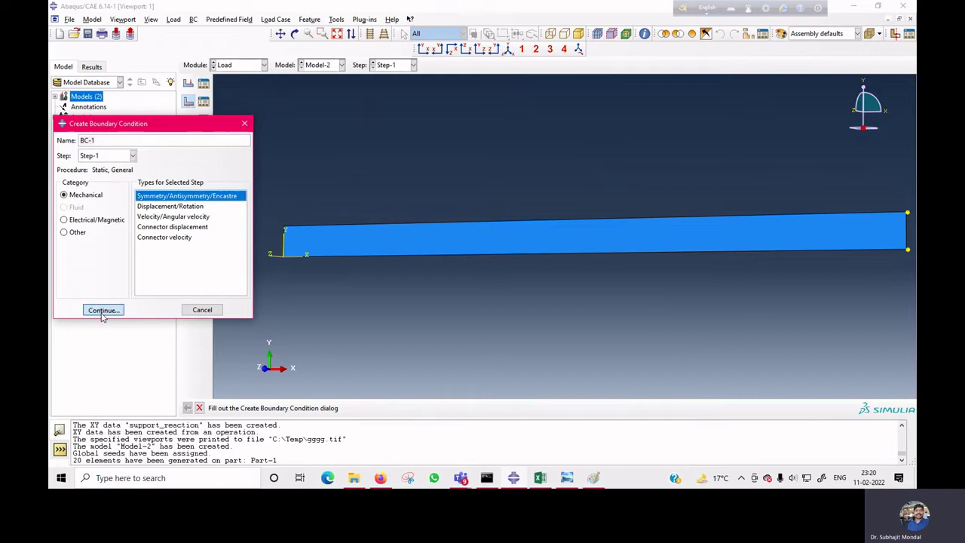
click(286, 249)
click(431, 407)
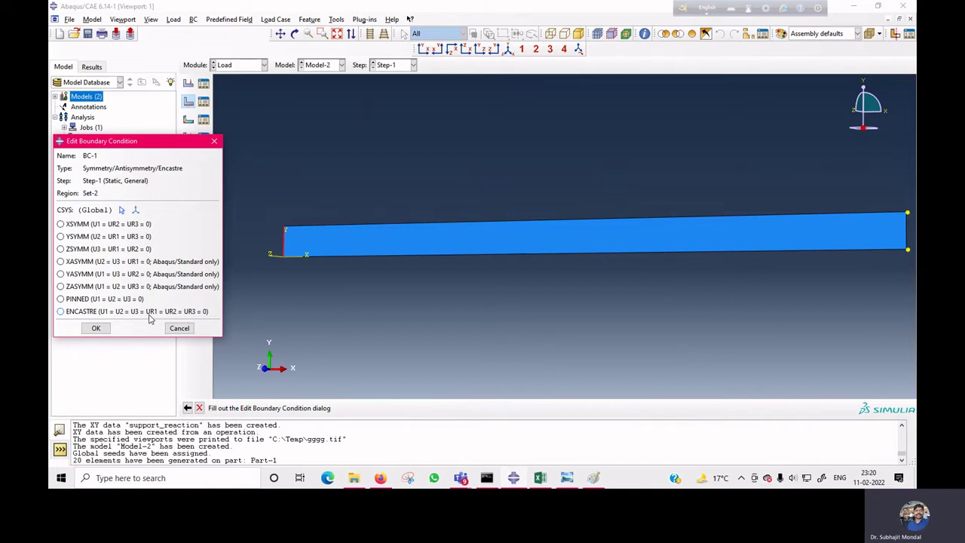
click(121, 312)
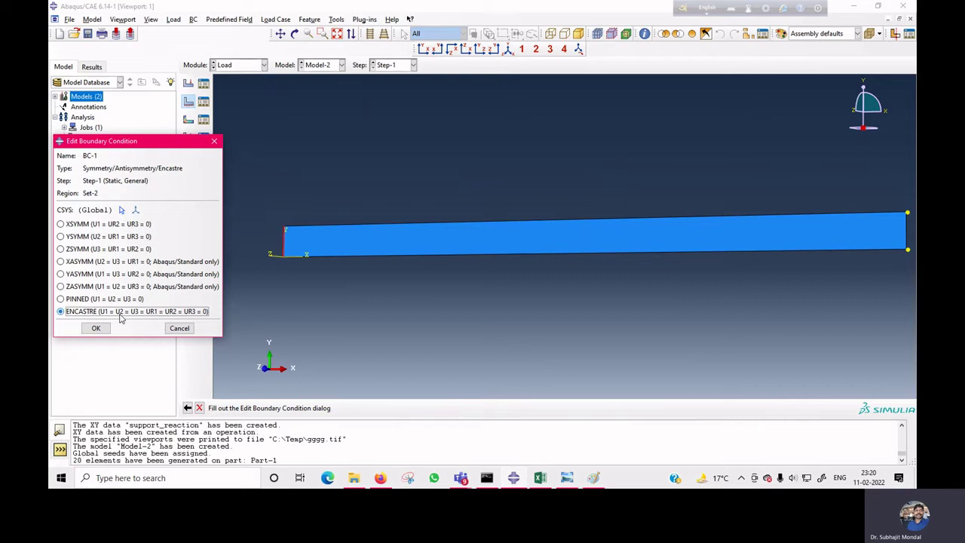
click(99, 330)
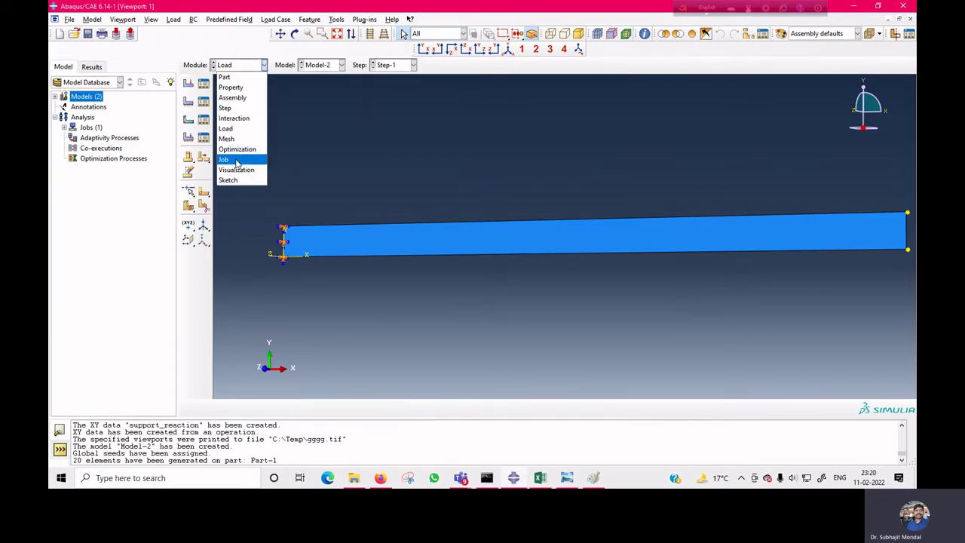
In the Job module, create the full-analysis job Job-2 for Model-2 with default settings.
click(235, 159)
click(246, 361)
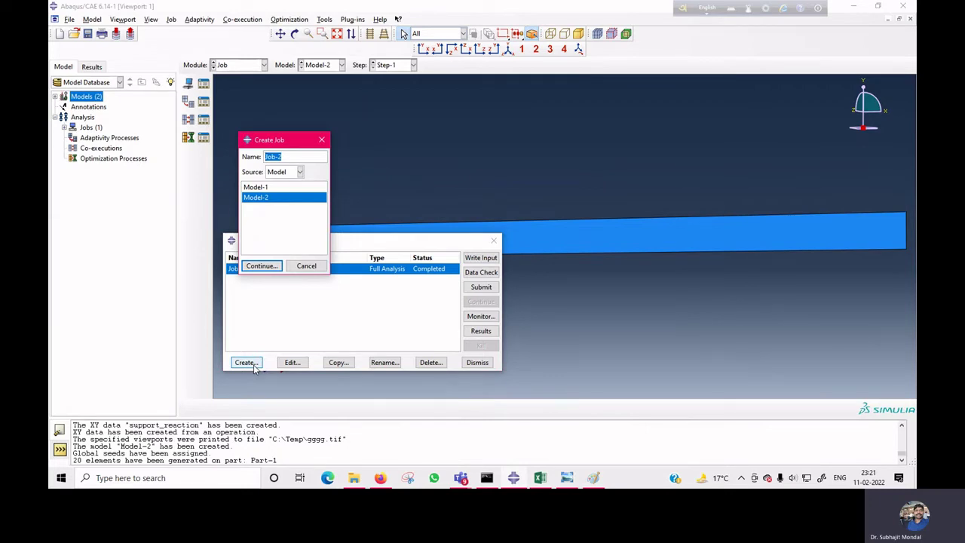
click(262, 266)
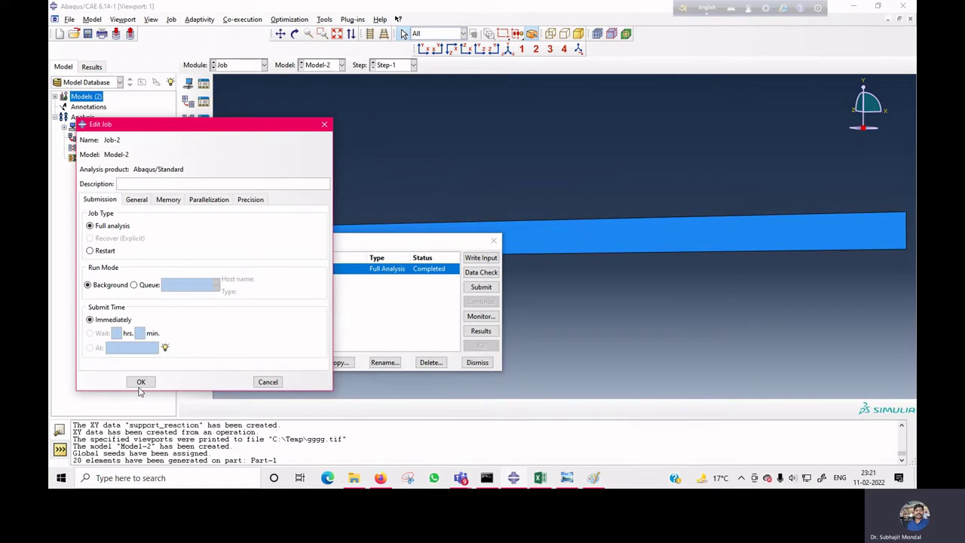
click(141, 383)
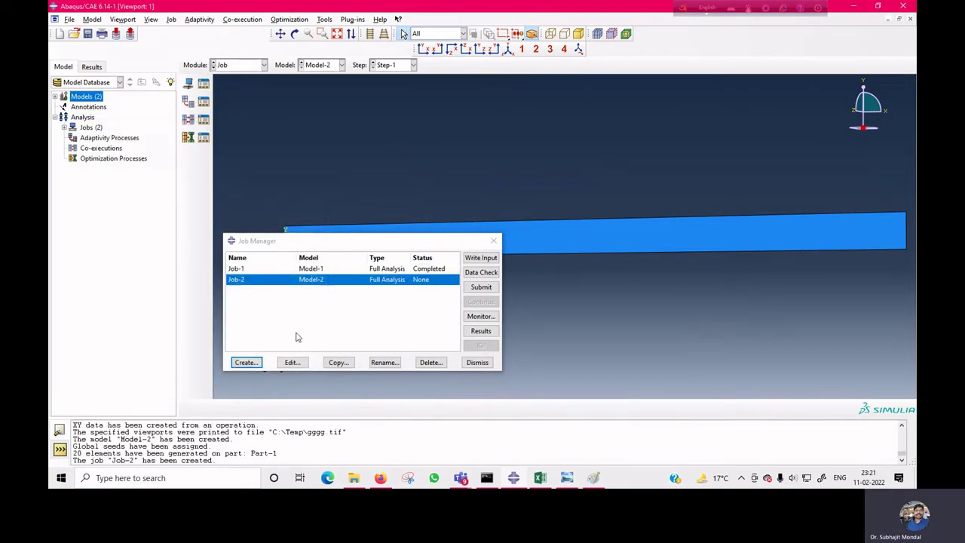
Submit Job-2 and monitor its run, checking for errors and warnings.
click(481, 287)
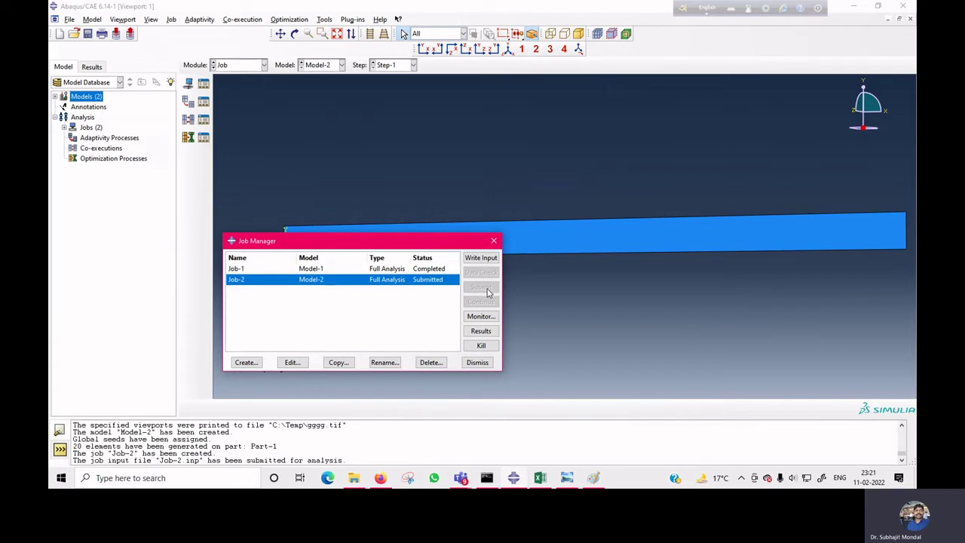
click(480, 317)
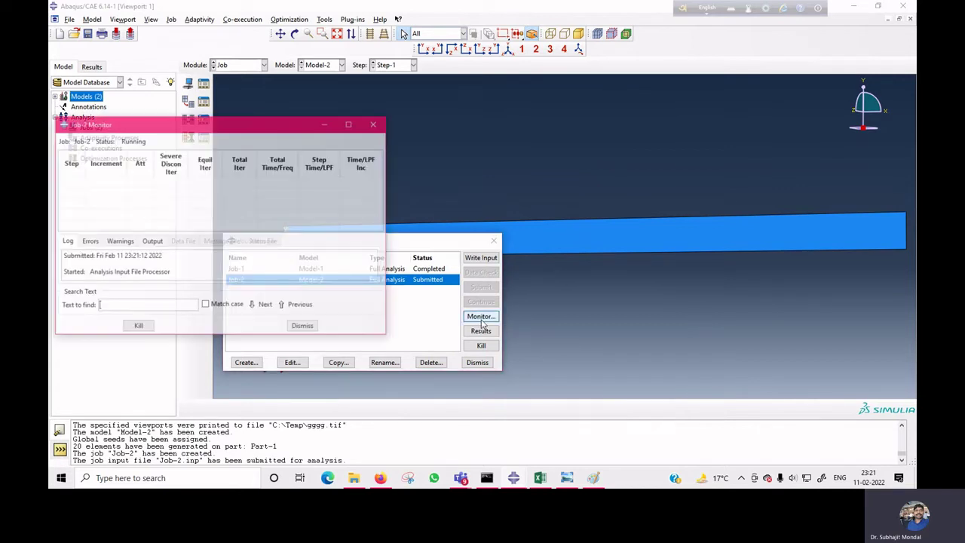
click(90, 242)
click(119, 244)
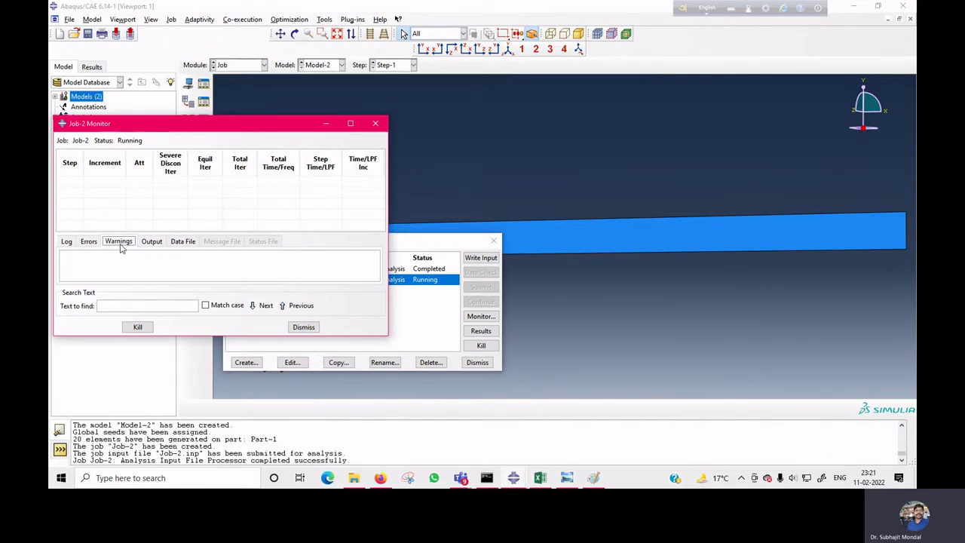
click(89, 244)
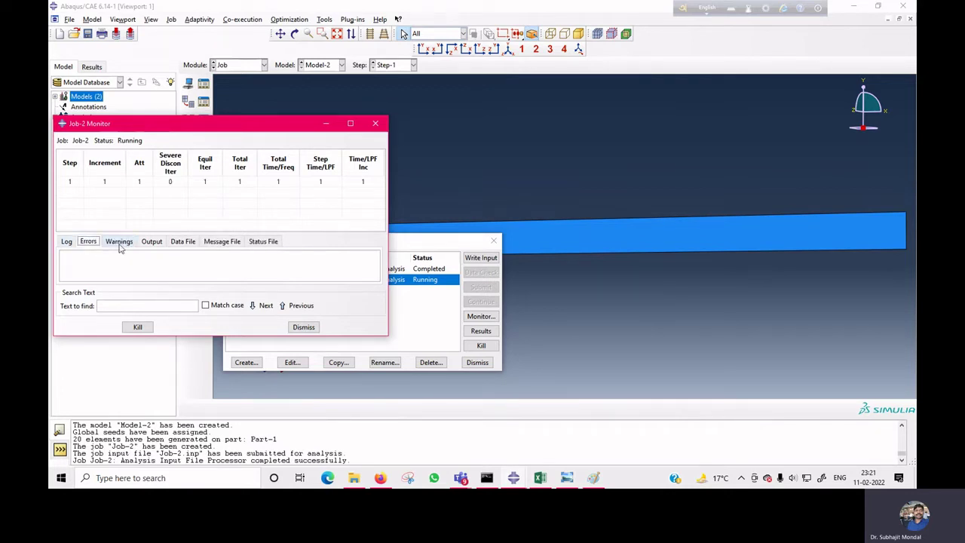
click(312, 330)
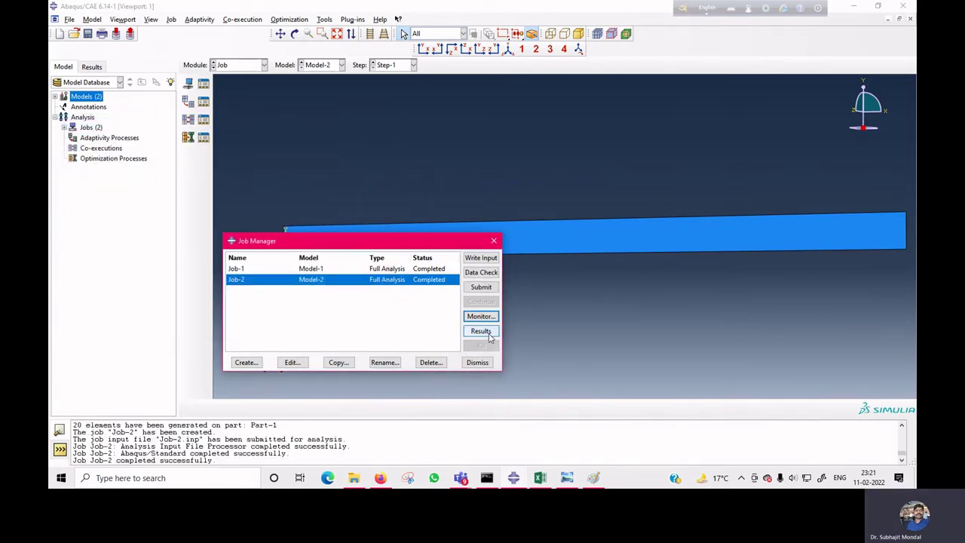
Open the Job-2 results and plot contours of displacement component U3 on the deformed beam.
click(486, 333)
click(188, 136)
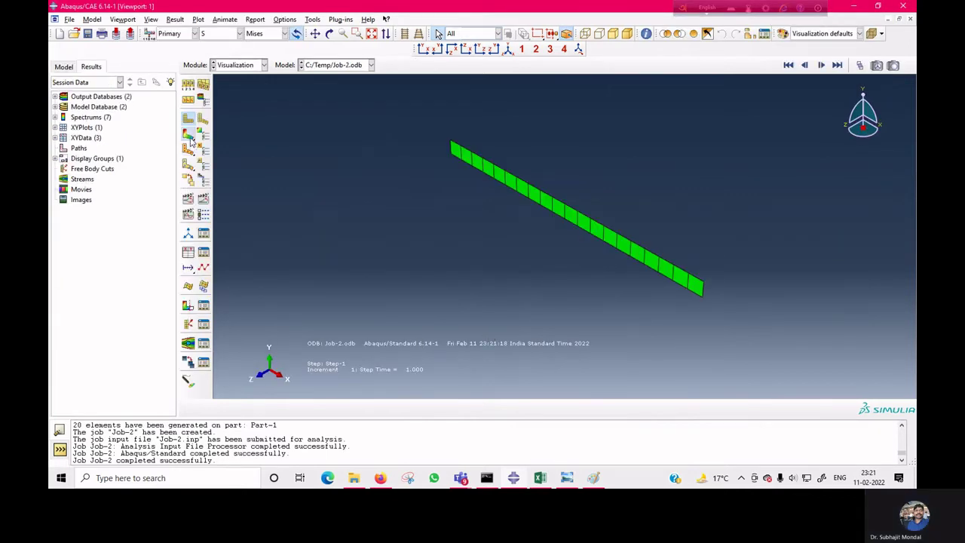
click(224, 34)
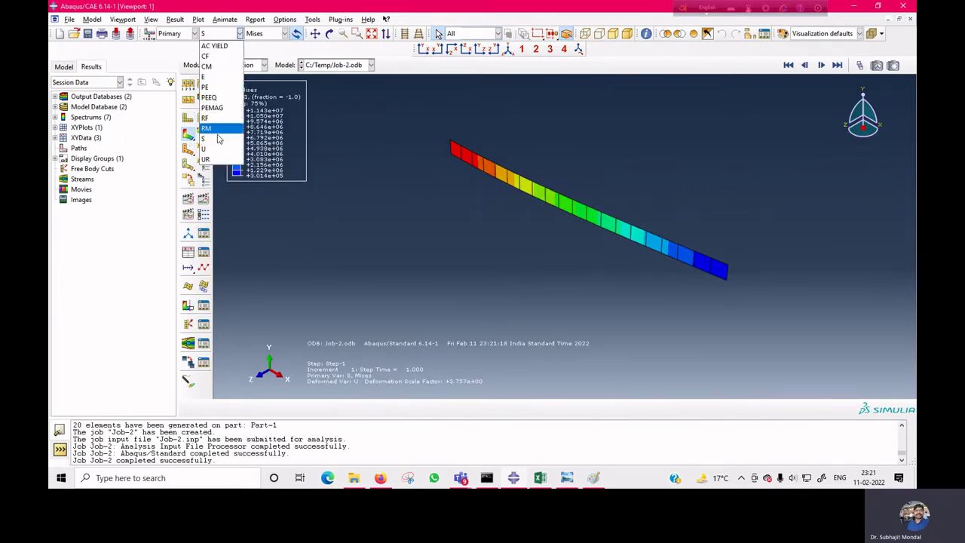
click(205, 148)
click(284, 33)
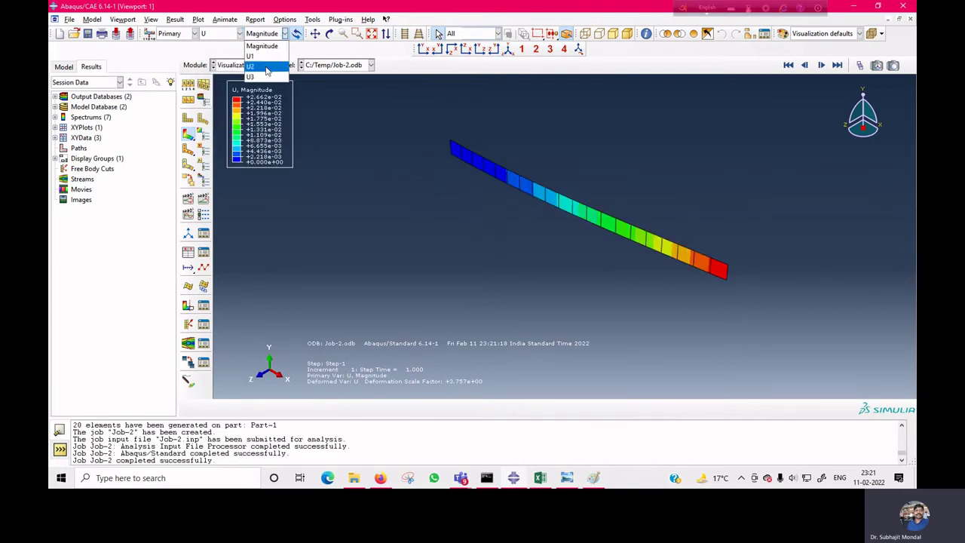
click(256, 77)
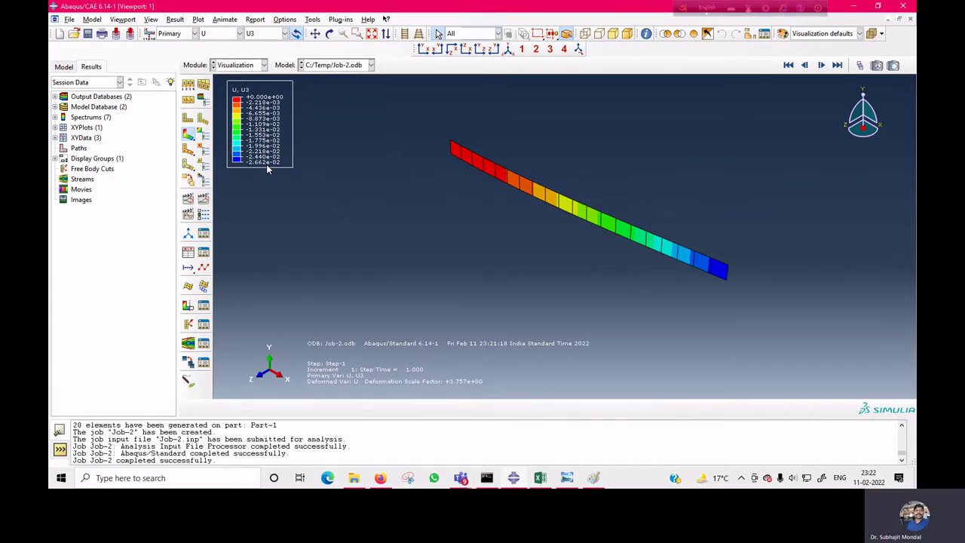
click(226, 34)
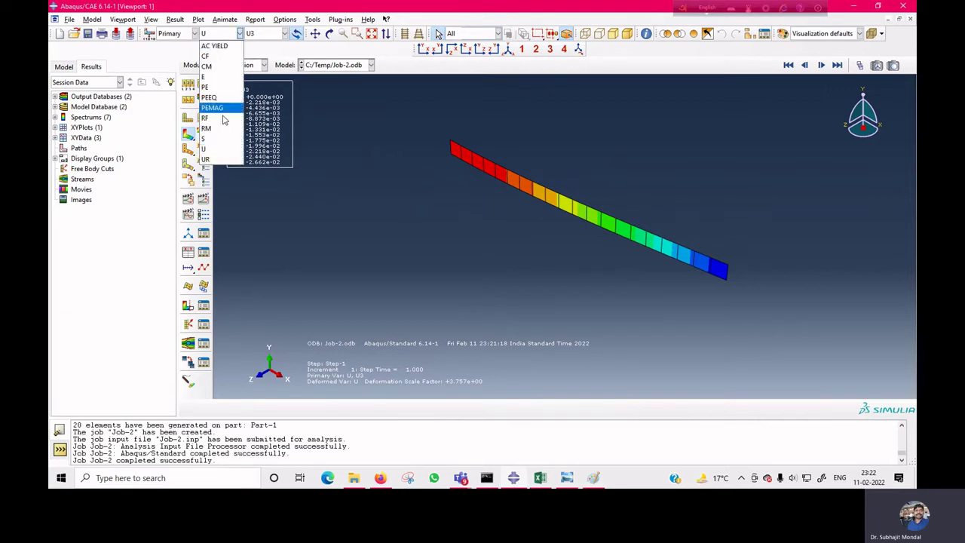
click(259, 130)
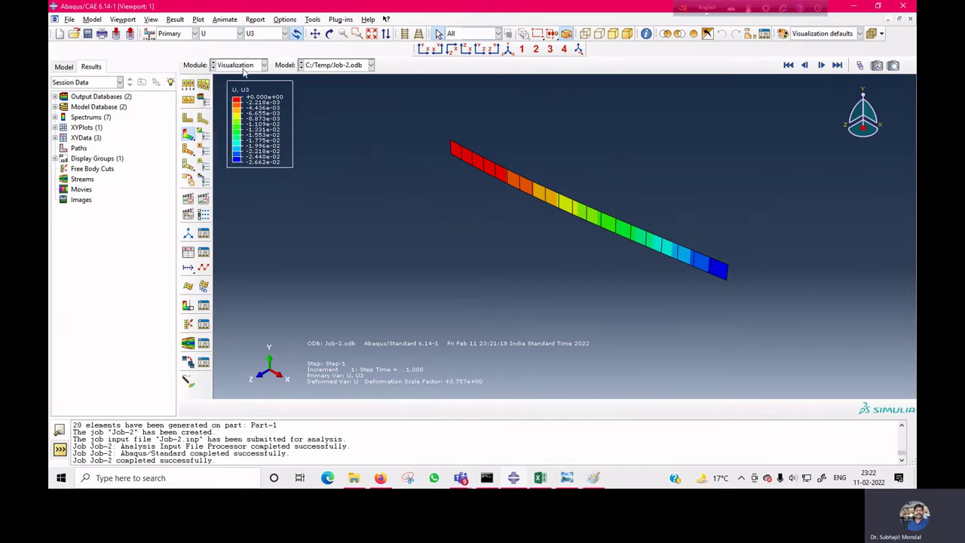
In the Mesh module, reseed the beam part with an approximate global size of 0.01.
click(237, 65)
click(234, 139)
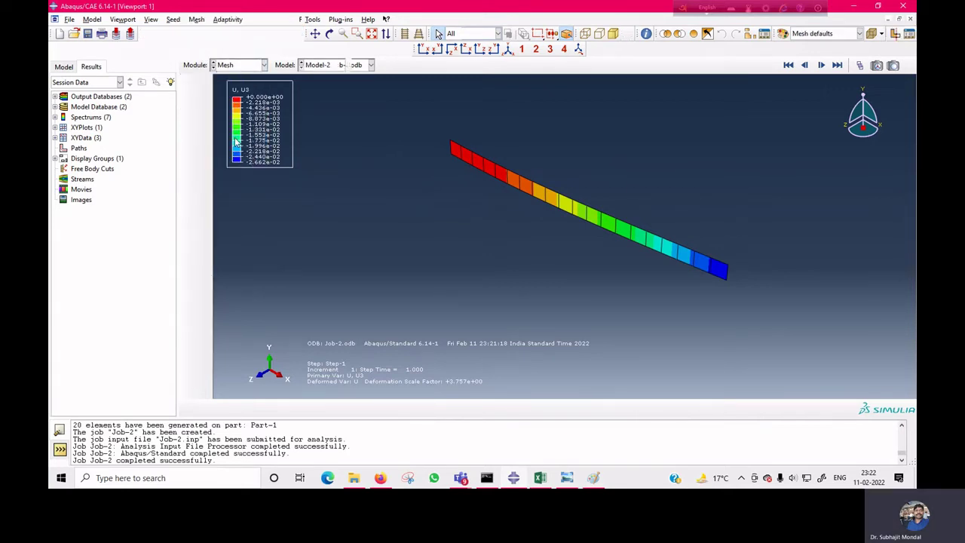
click(203, 84)
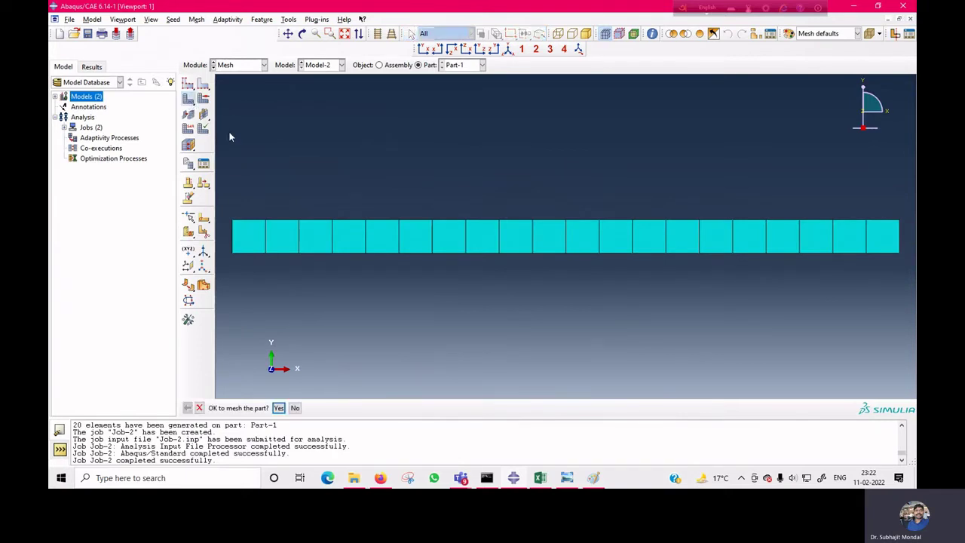
click(188, 86)
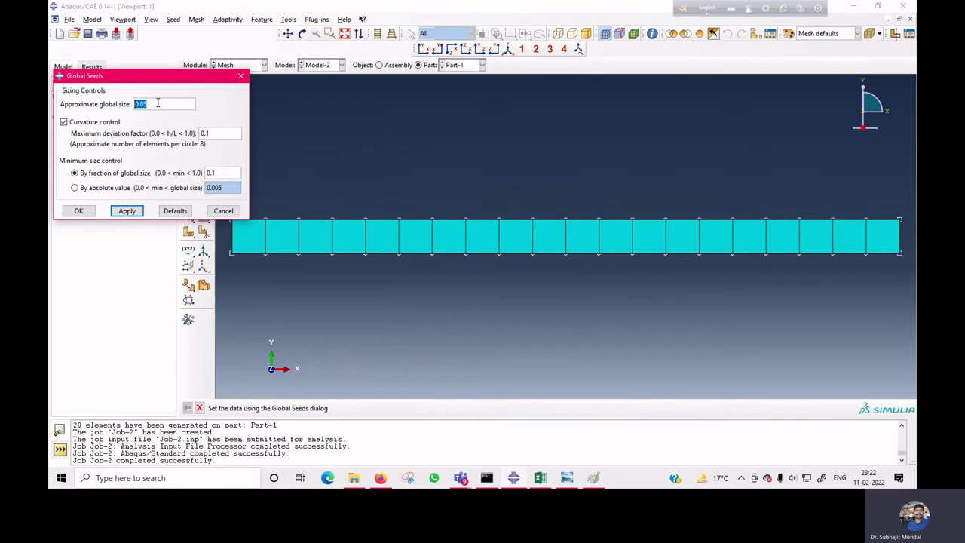
text(0.05)
drag(147, 103, 143, 103)
text(1)
click(126, 211)
click(113, 224)
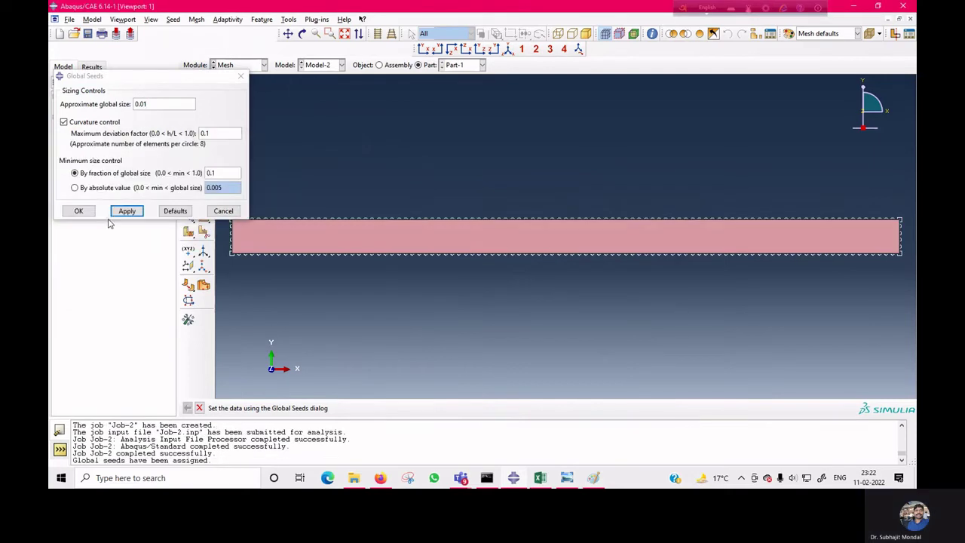
click(78, 210)
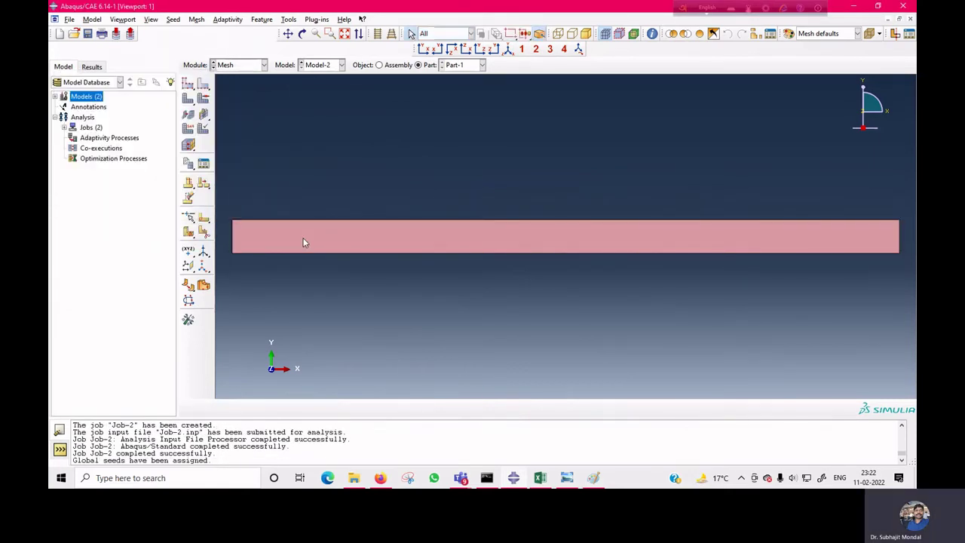
Mesh the beam part with the refined seeds and inspect the resulting mesh.
click(187, 101)
click(275, 407)
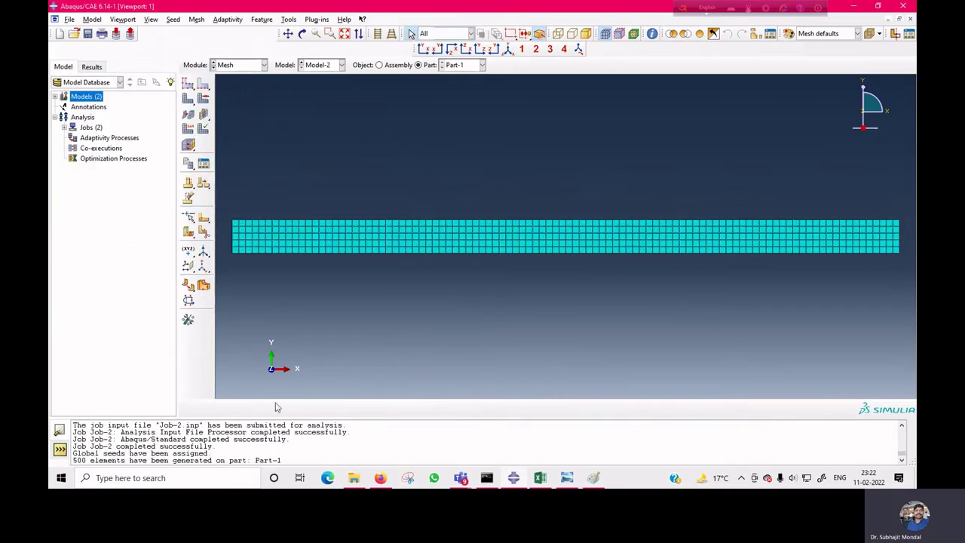
scroll(581, 237, up, 1)
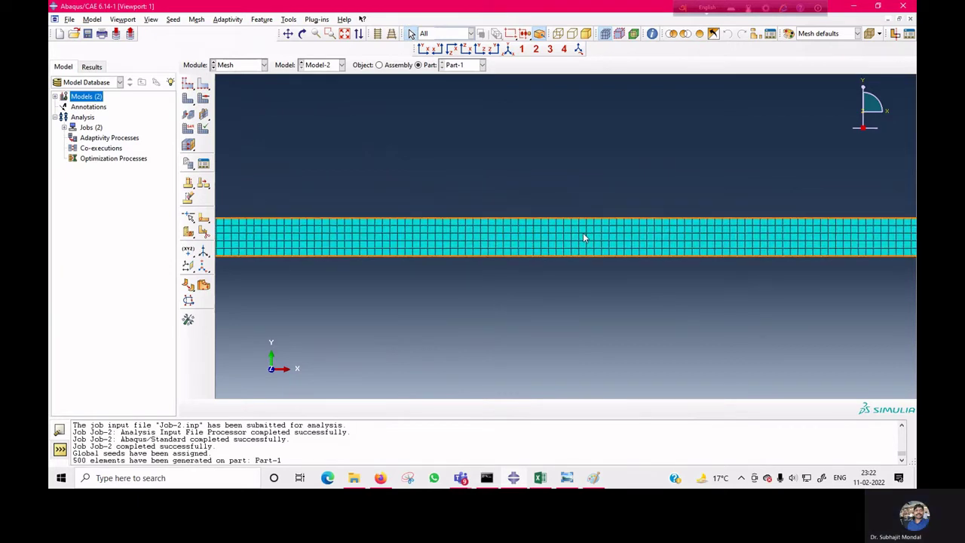
scroll(583, 237, down, 1)
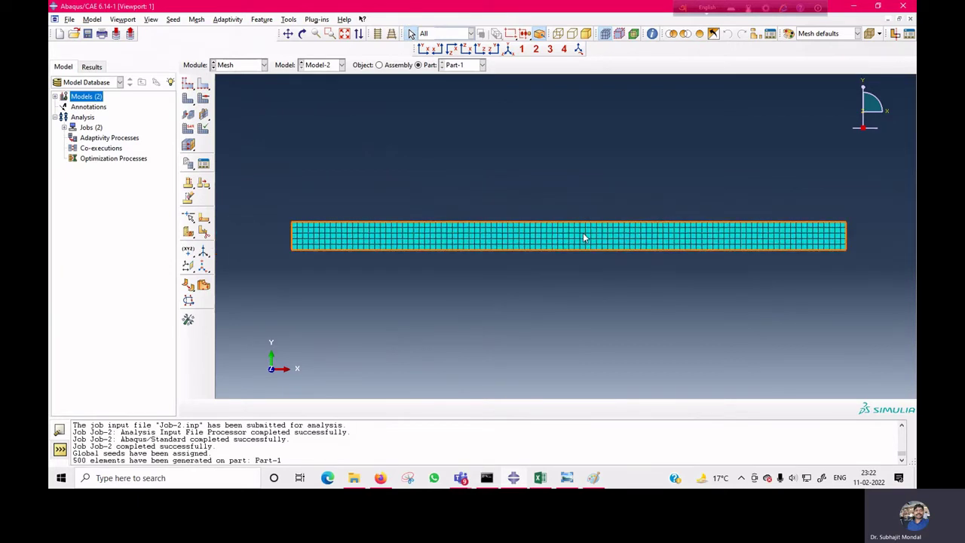
Resubmit Job-2 with the refined mesh, overwriting its existing files, and follow the run in the message log.
click(253, 65)
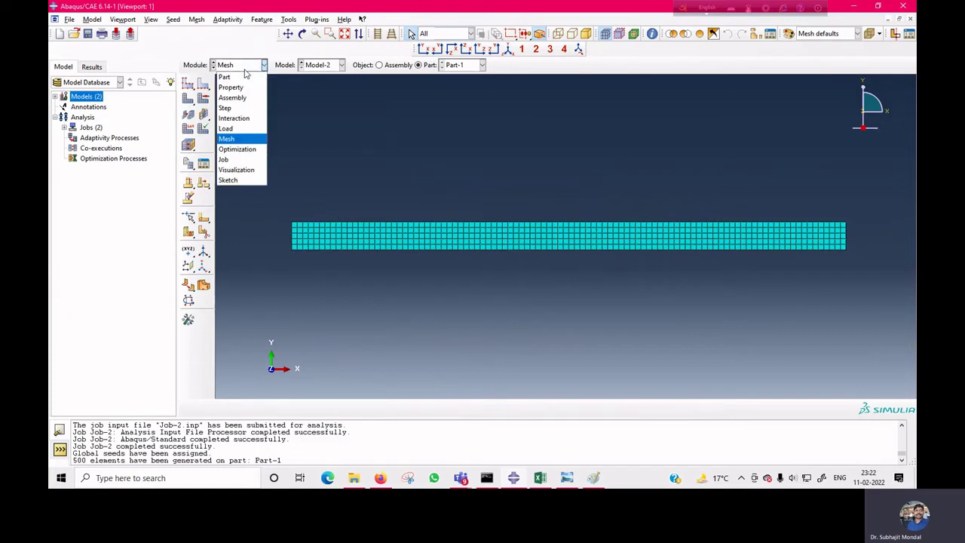
click(235, 128)
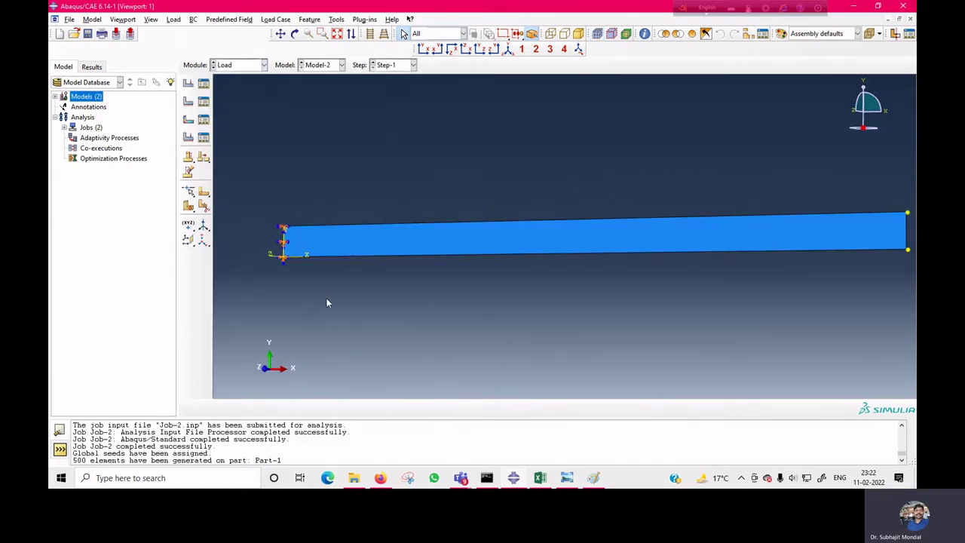
click(240, 65)
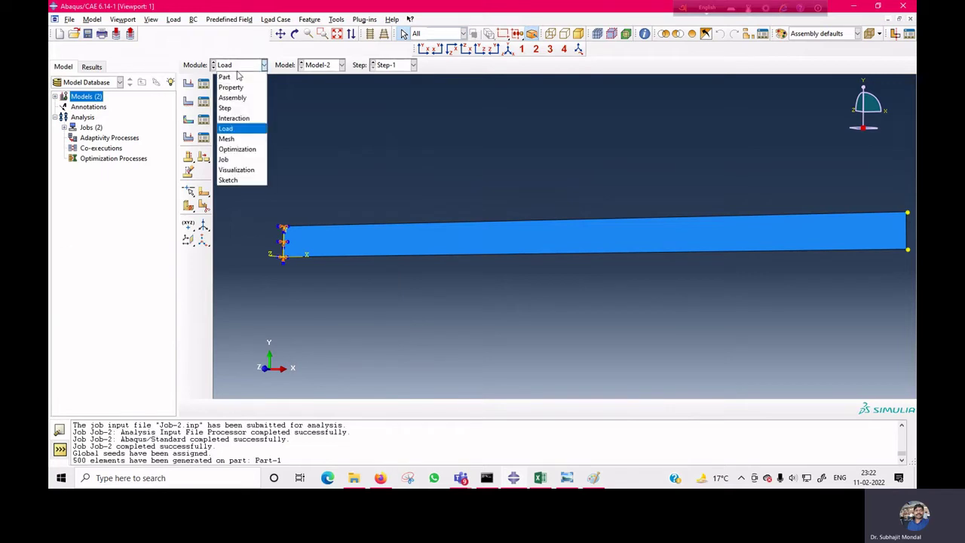
click(228, 158)
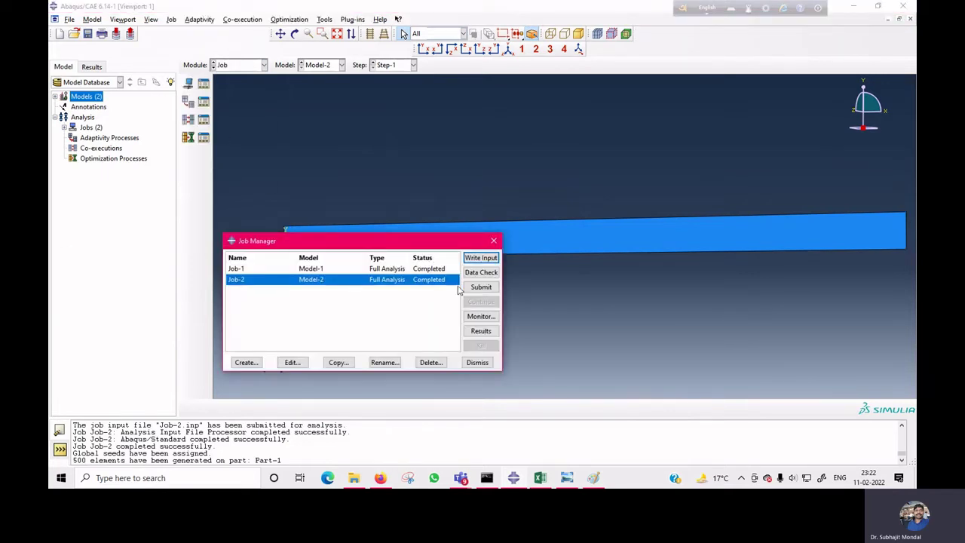
click(475, 290)
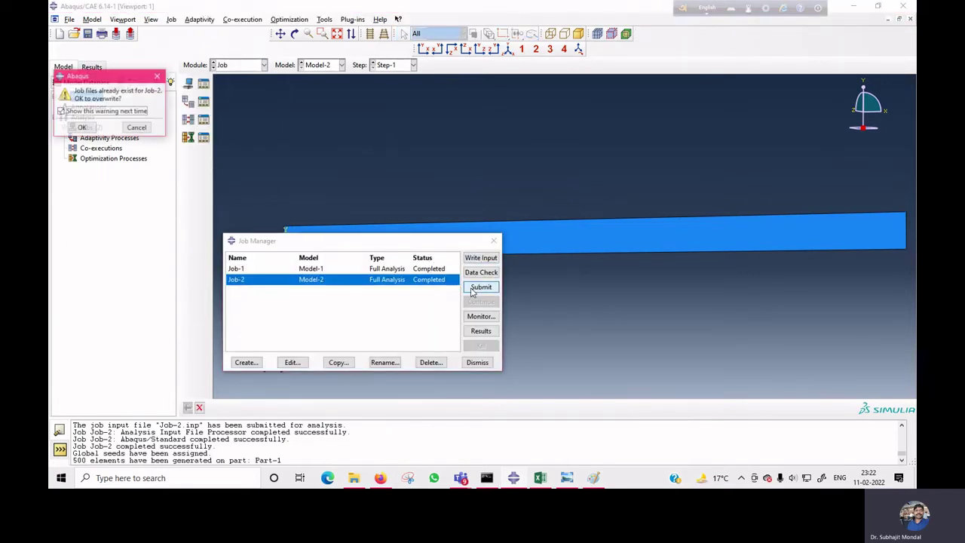
click(82, 127)
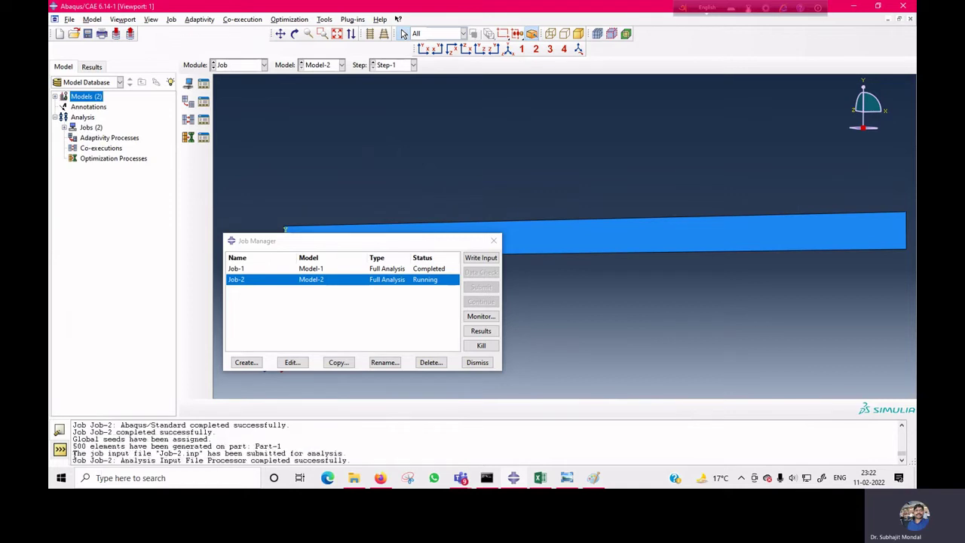
drag(73, 454, 186, 466)
drag(75, 446, 186, 446)
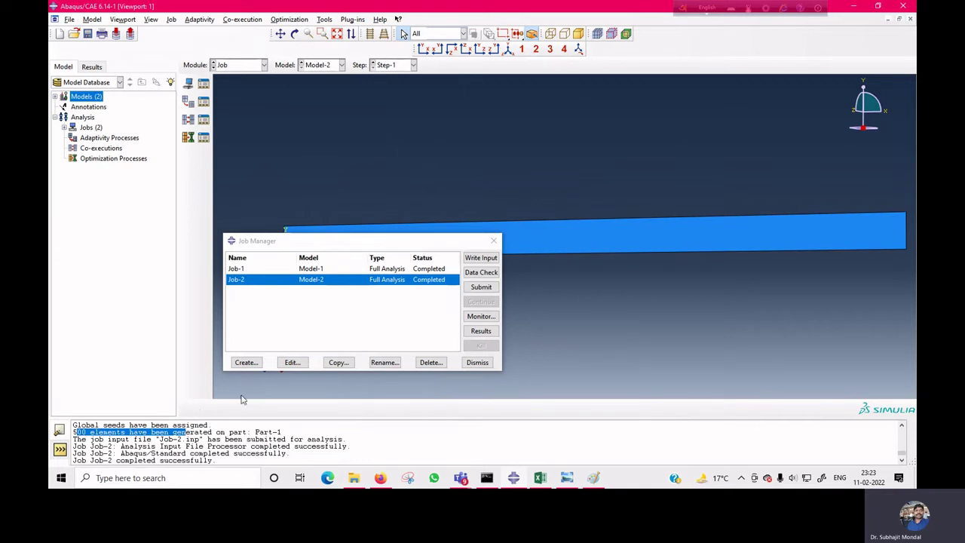
Open the Job-2 results and plot contours of displacement component U3 for the 0.01 mesh.
click(481, 331)
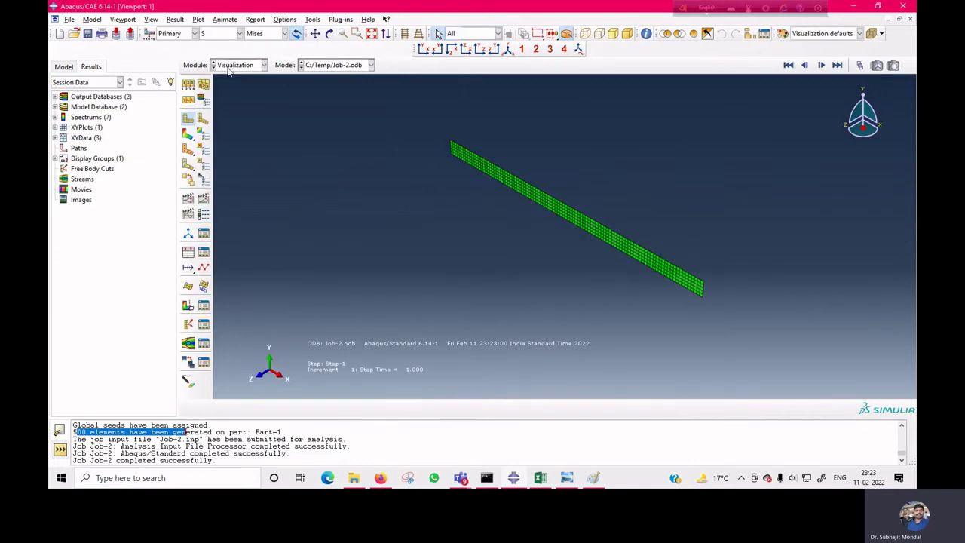
click(226, 33)
click(215, 149)
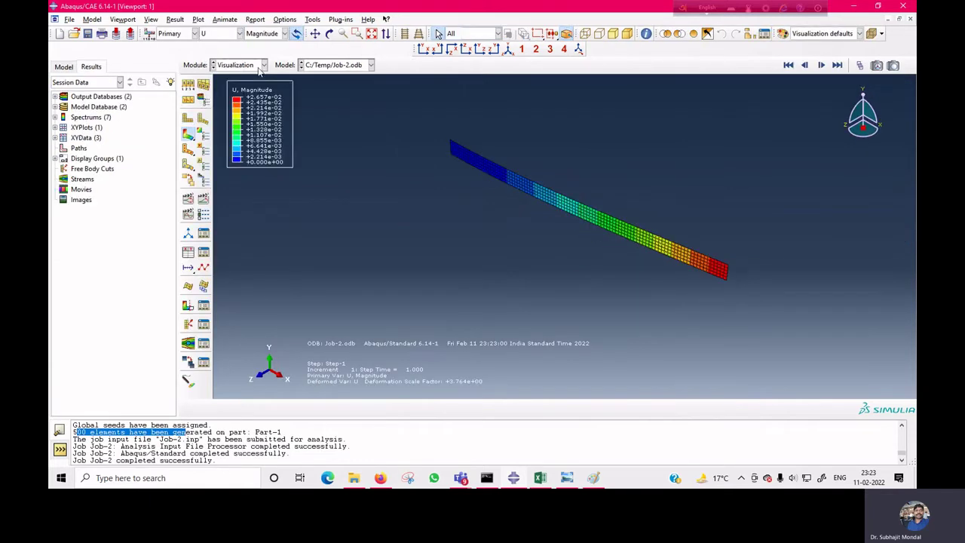
click(265, 33)
click(263, 78)
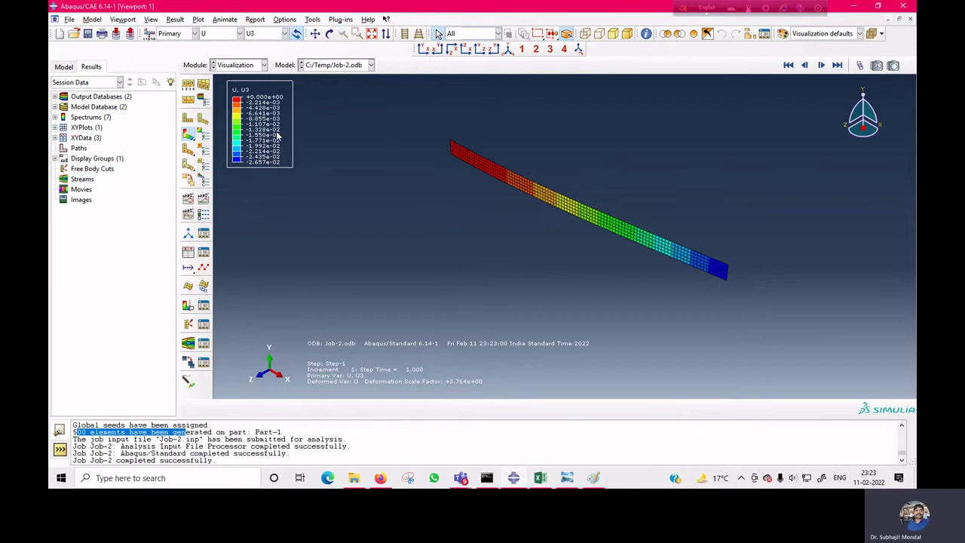
Reseed the beam part with an approximate global size of 0.005, deleting the old mesh, and remesh the part.
click(233, 65)
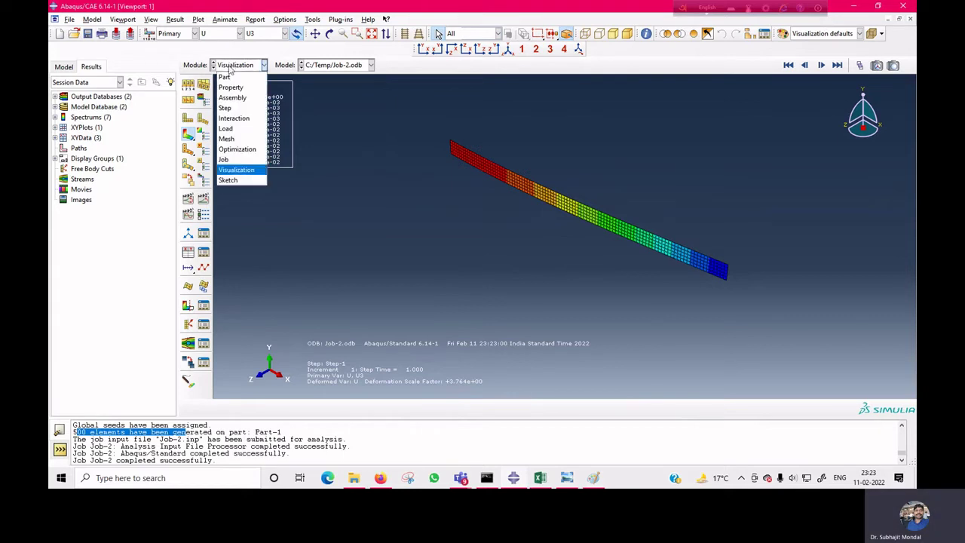
click(230, 138)
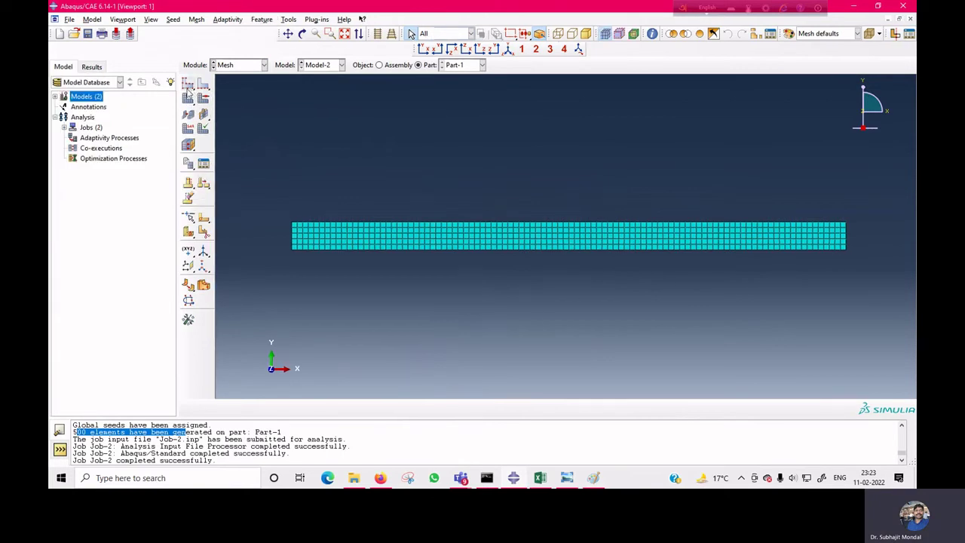
click(189, 84)
text(0.0)
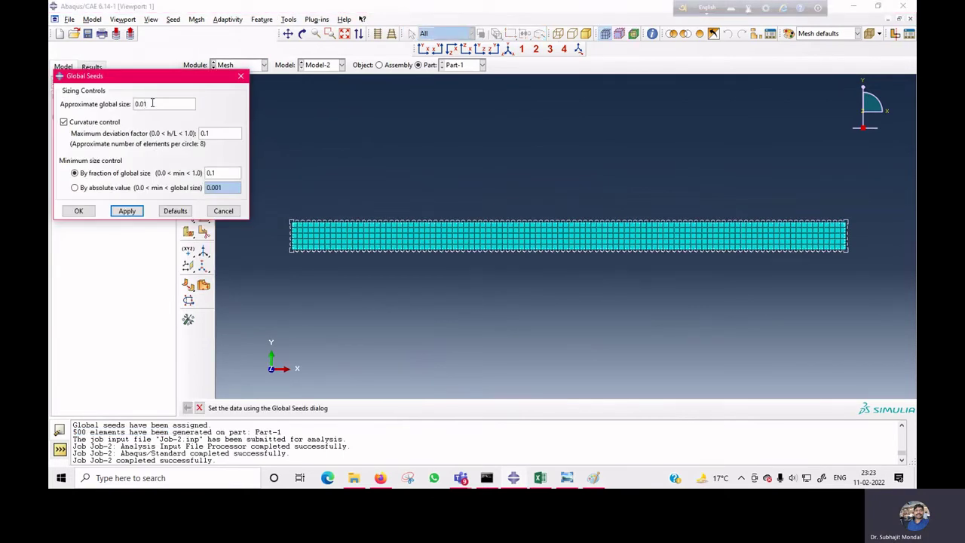
text(05)
click(126, 211)
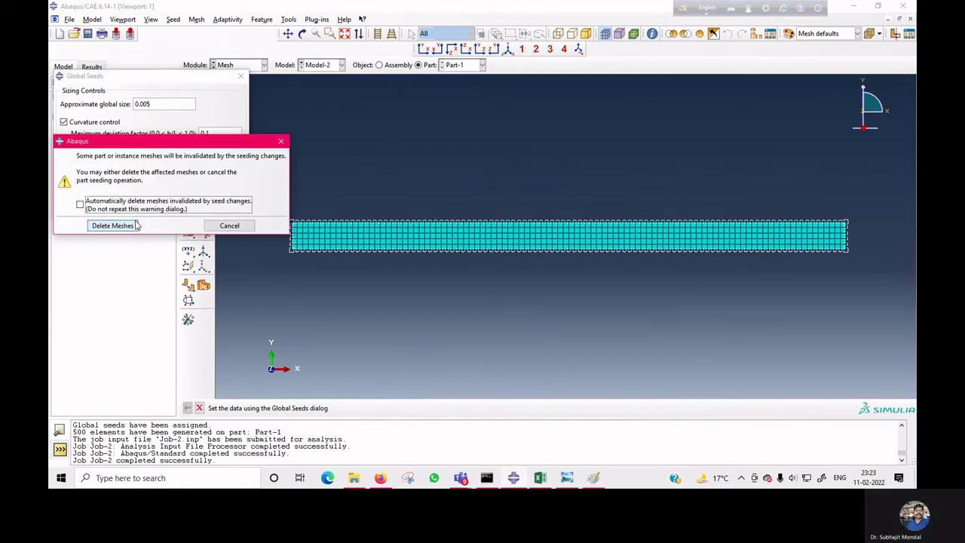
click(121, 223)
click(78, 211)
click(188, 100)
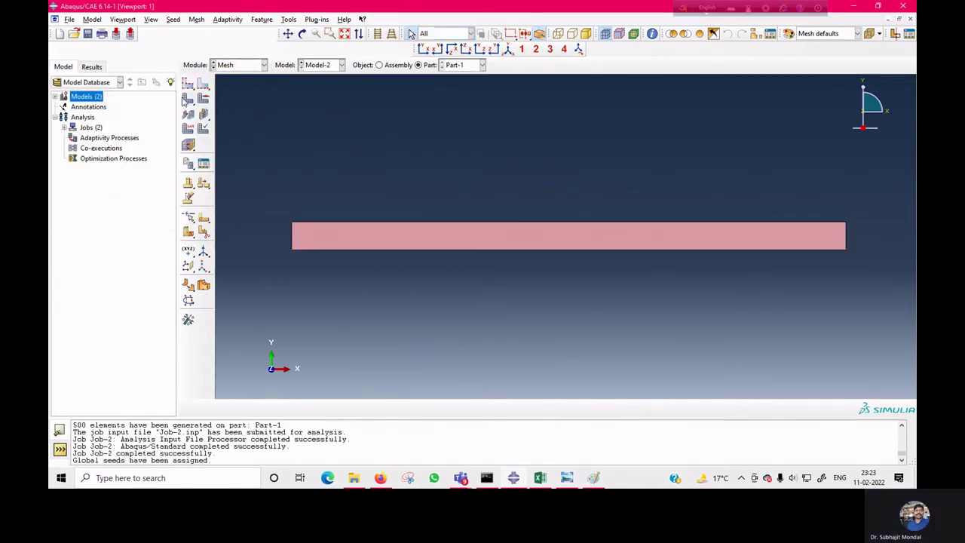
click(279, 408)
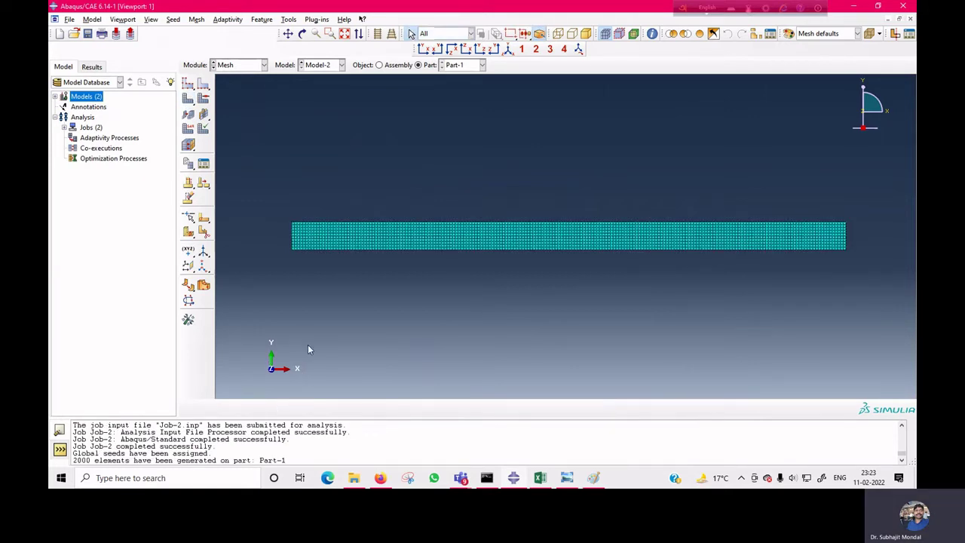
Submit Job-2 again with the 0.005 mesh, overwriting the existing job files.
click(245, 66)
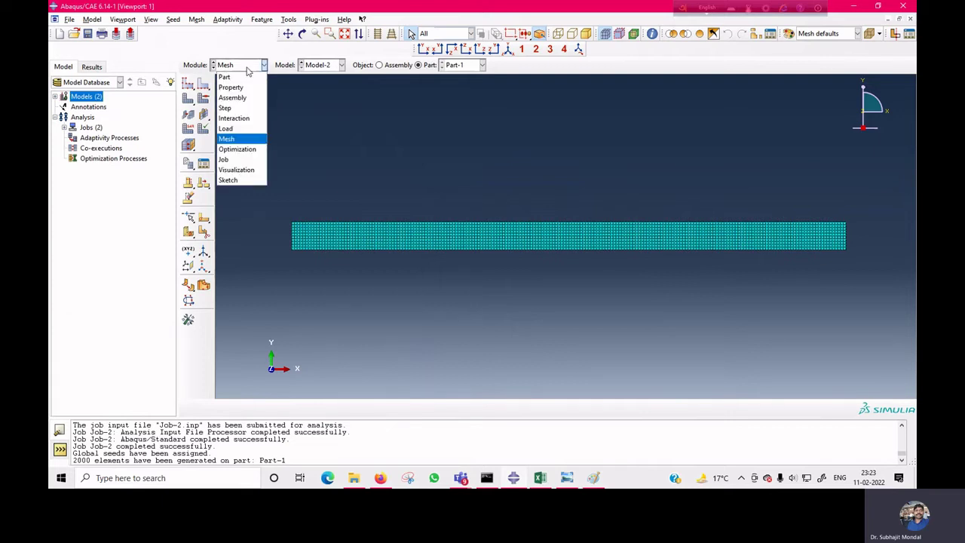
click(232, 158)
click(203, 83)
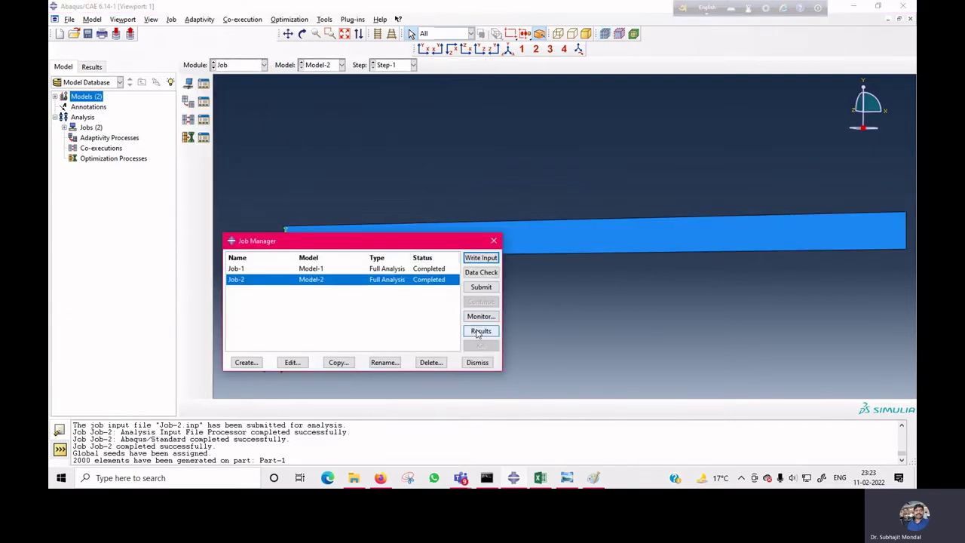
click(480, 286)
click(83, 128)
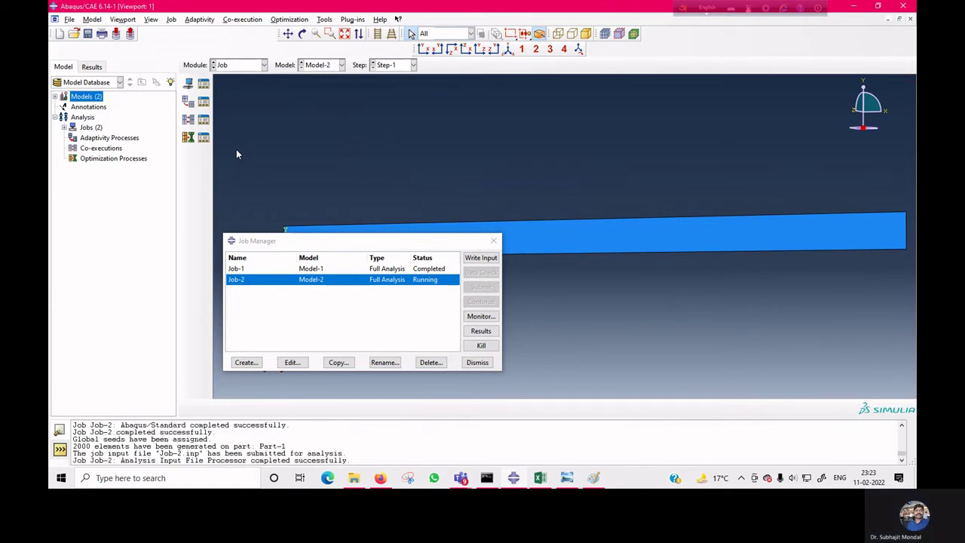
Open the new Job-2 results and plot contours of displacement component U3 for the 0.005 mesh.
click(486, 332)
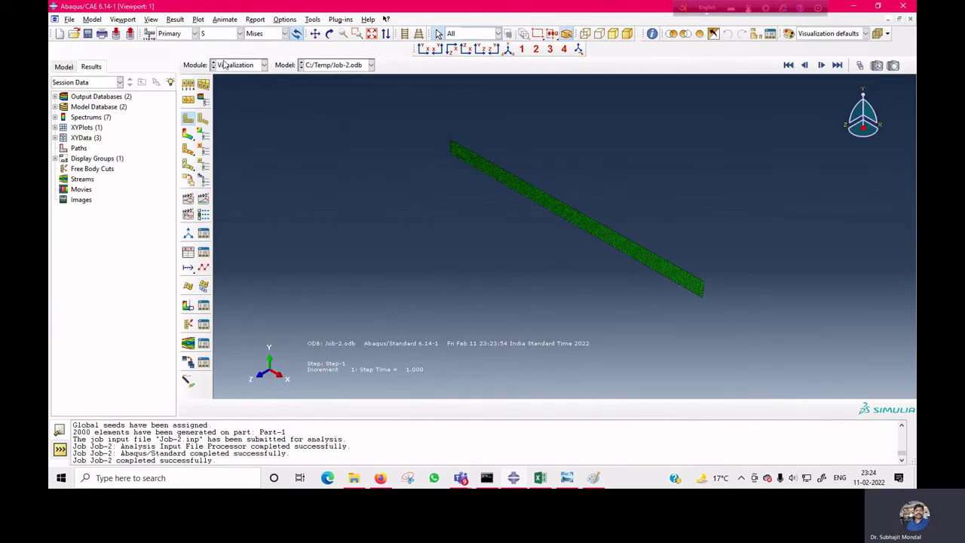
click(224, 34)
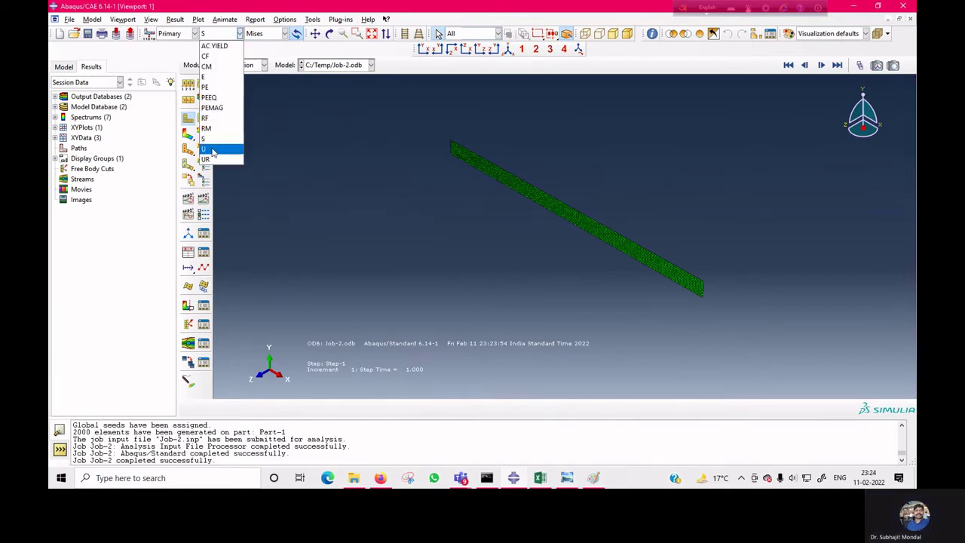
click(212, 149)
click(266, 33)
click(260, 75)
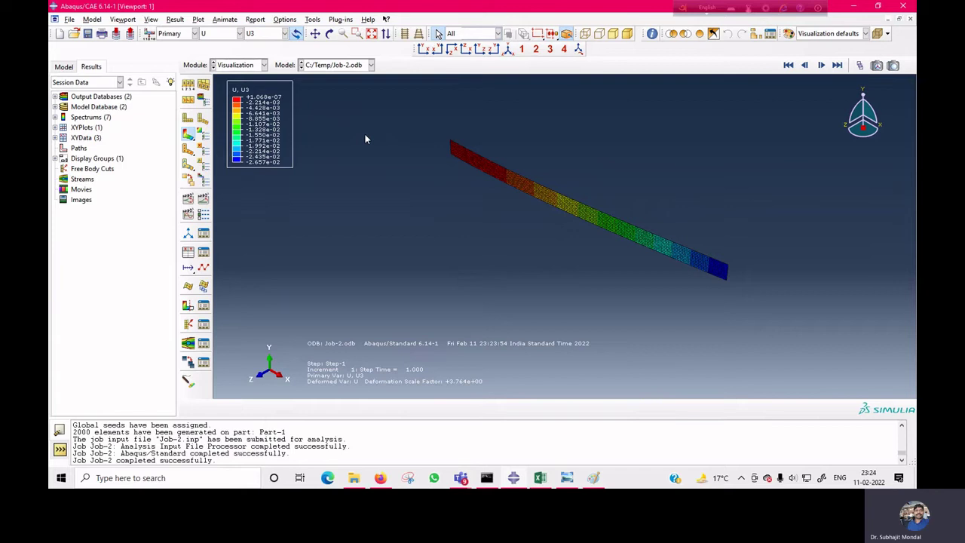
Assign local seeds by number to the beam's two long edges, using 50 elements and deleting the invalidated mesh.
click(249, 66)
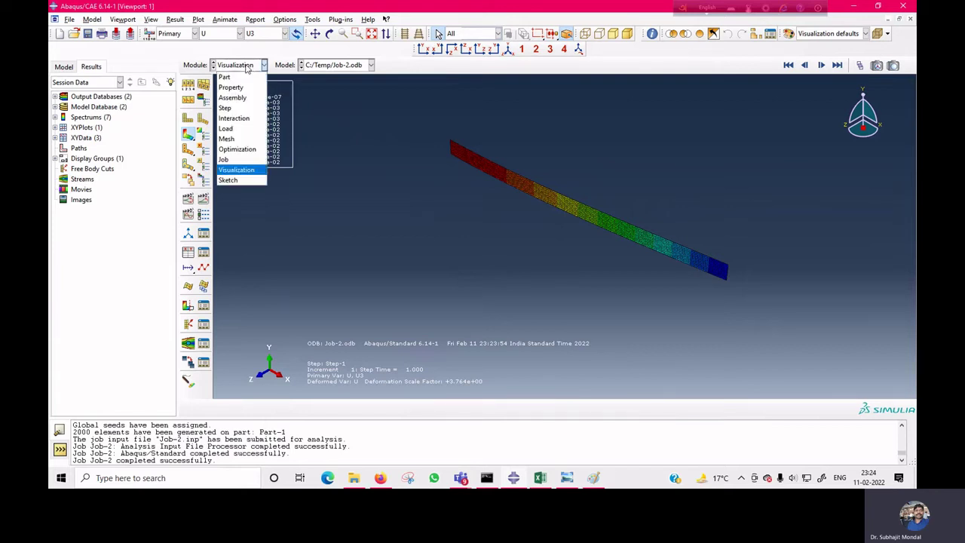
click(240, 140)
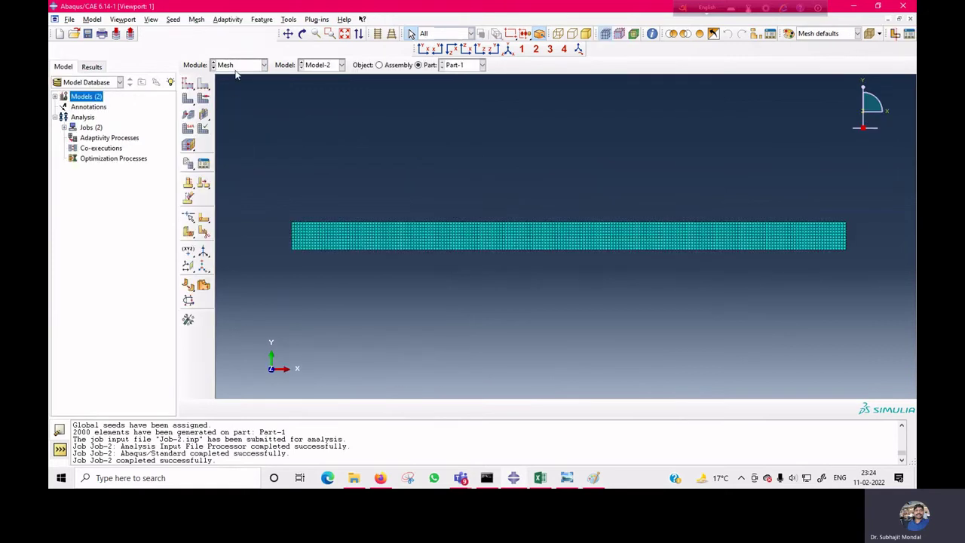
click(204, 85)
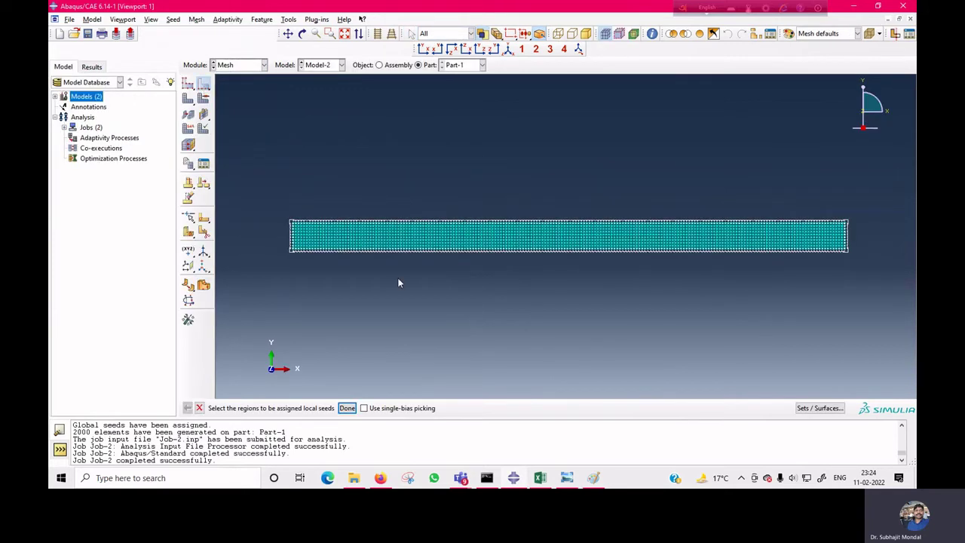
click(406, 255)
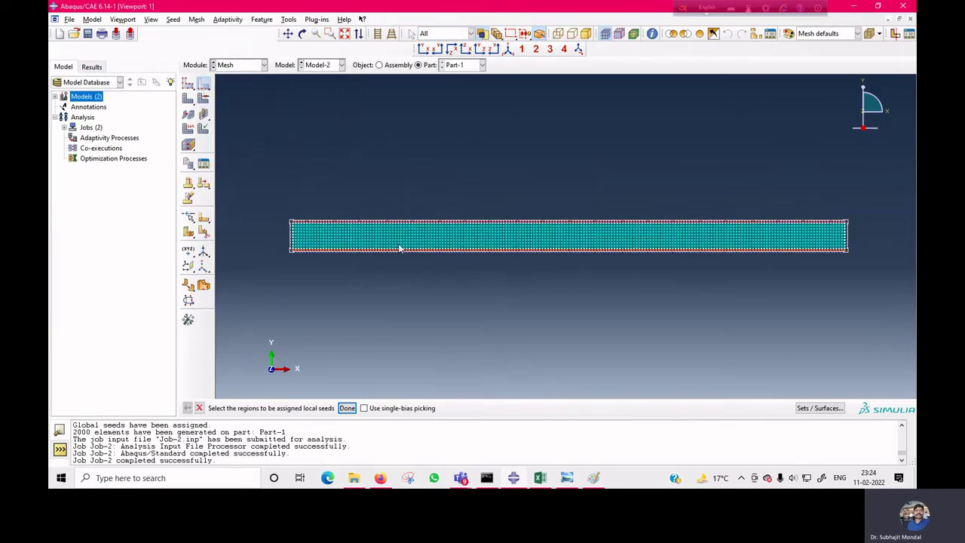
click(347, 408)
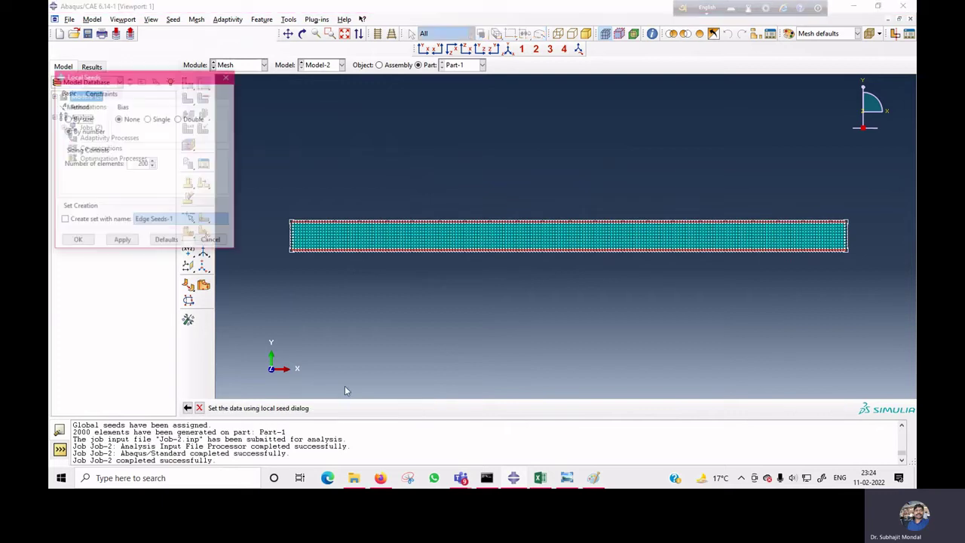
double_click(142, 165)
text(50)
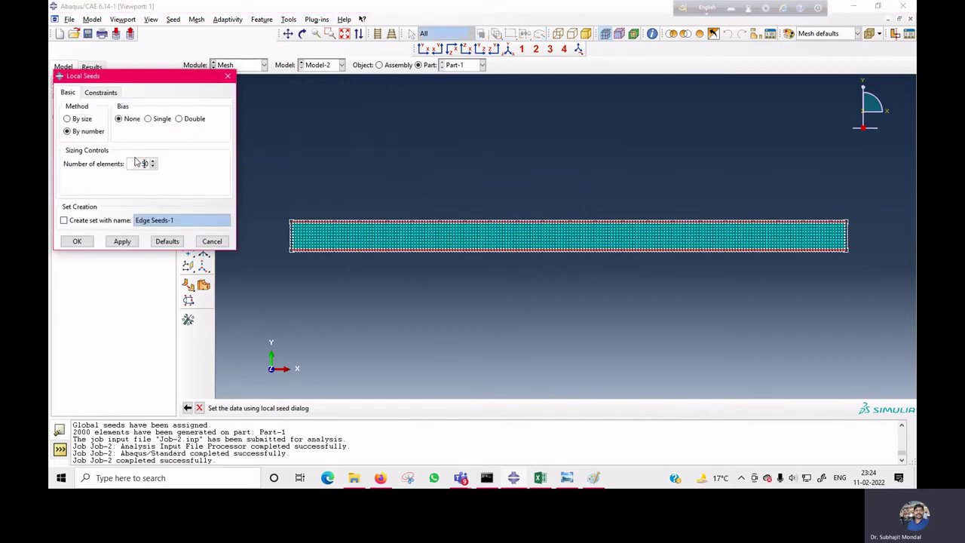
click(123, 241)
click(106, 159)
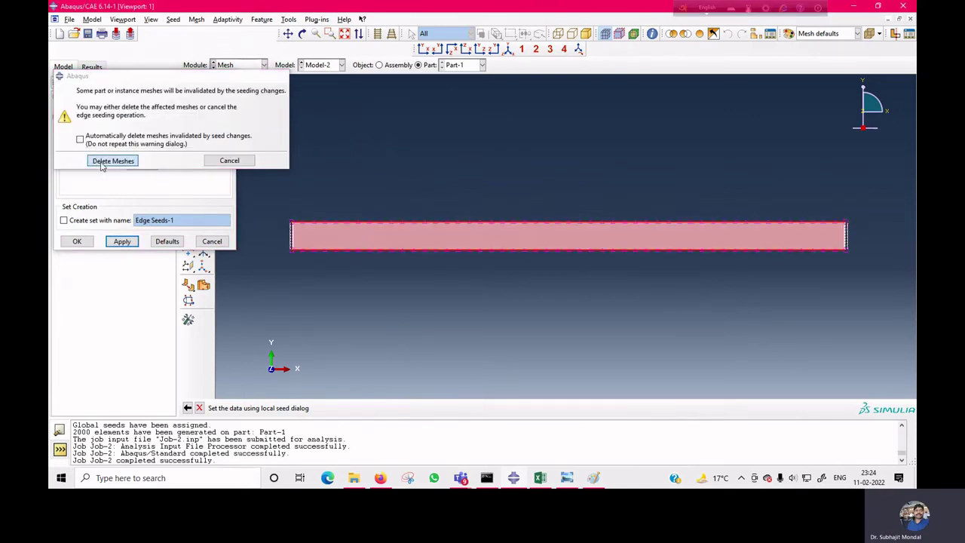
click(77, 241)
Assign local seeds of 4 elements to the beam's short edge at the fixed end and mesh the part.
click(293, 239)
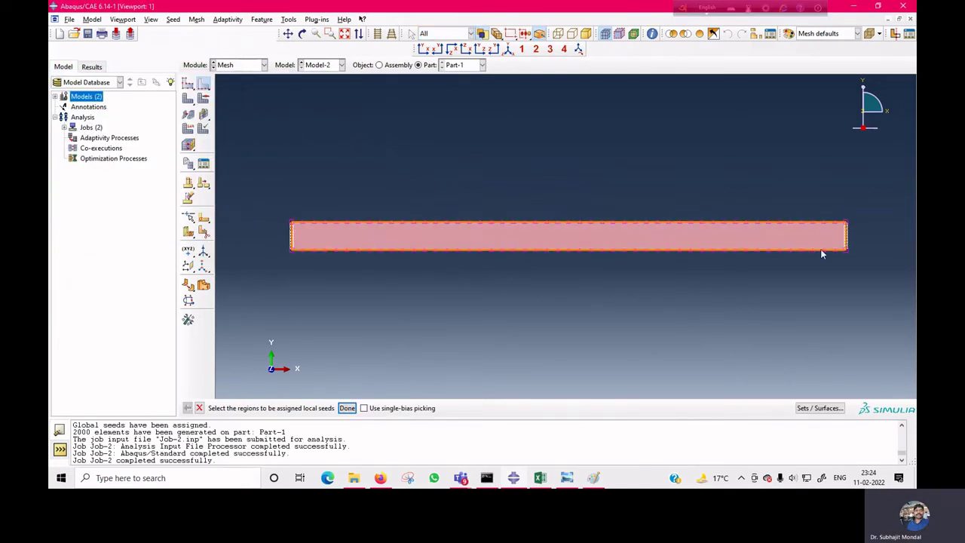
shift+click(848, 245)
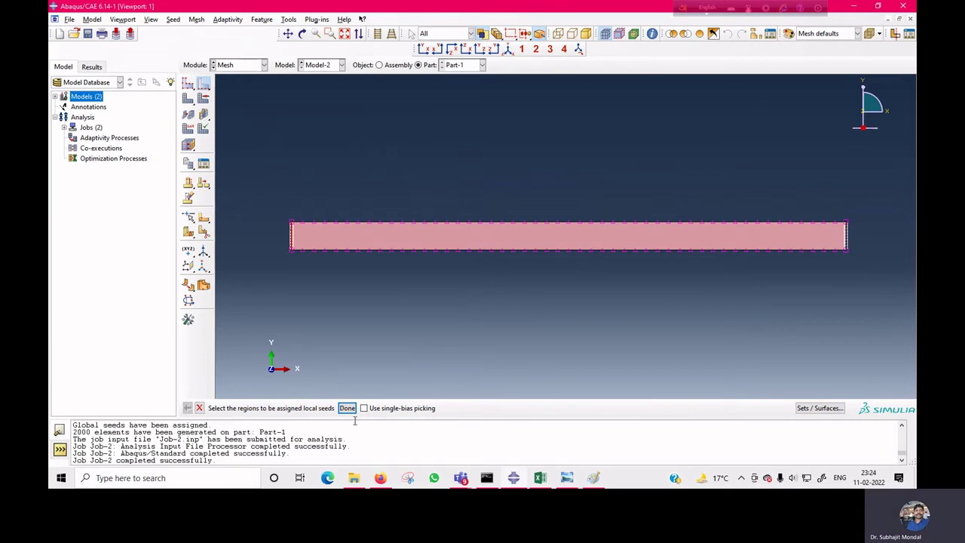
click(346, 408)
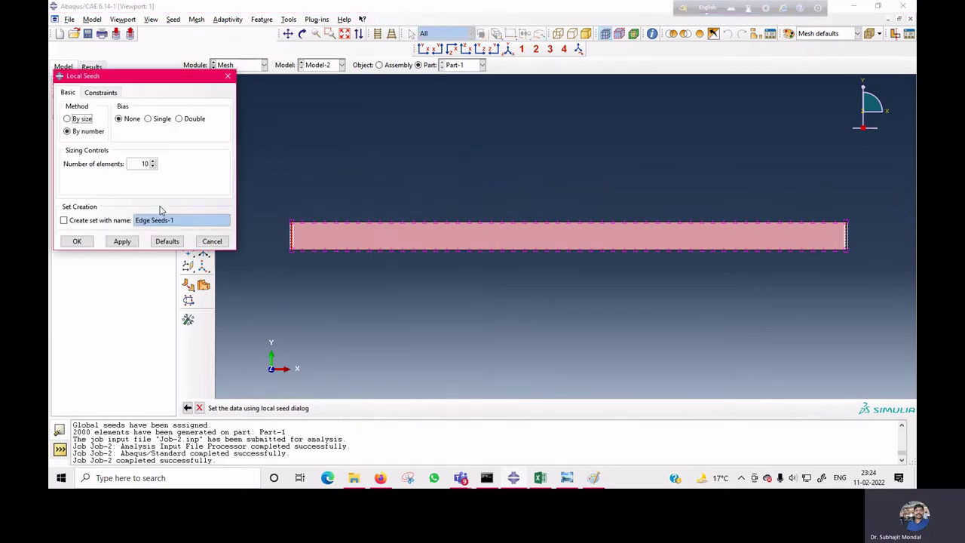
click(141, 164)
double_click(141, 163)
text(4)
click(77, 241)
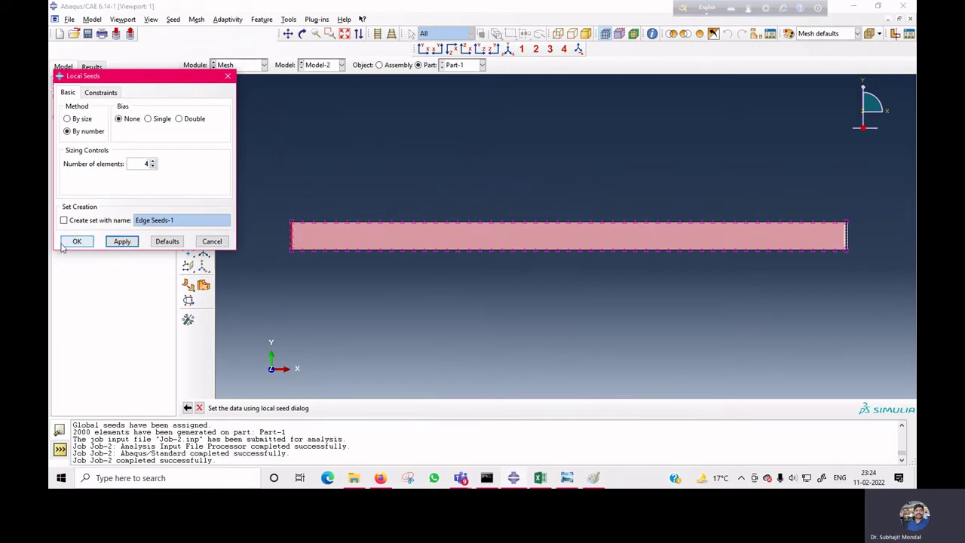
click(188, 103)
click(280, 408)
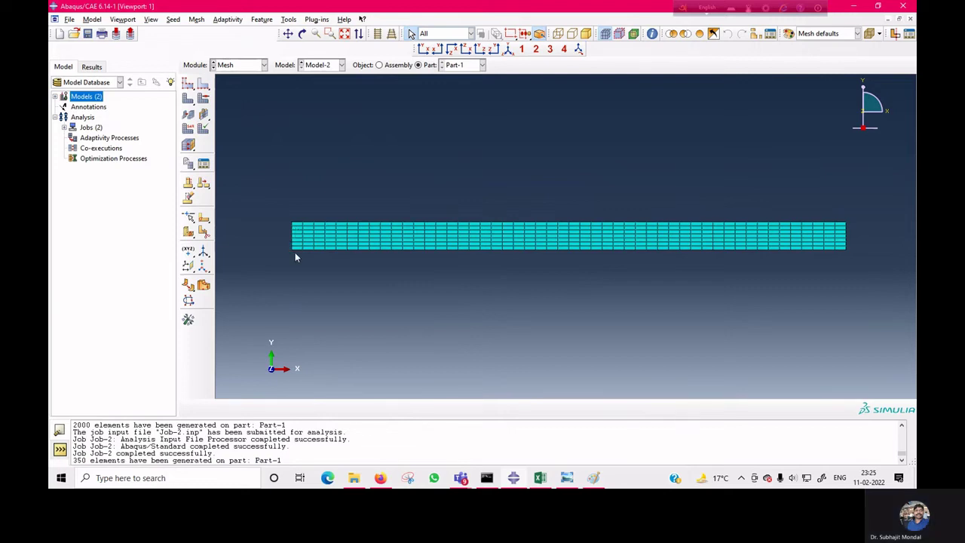
Assign local seeds of 2 elements to both short edges of the beam, deleting the invalidated mesh, and remesh the part.
click(241, 67)
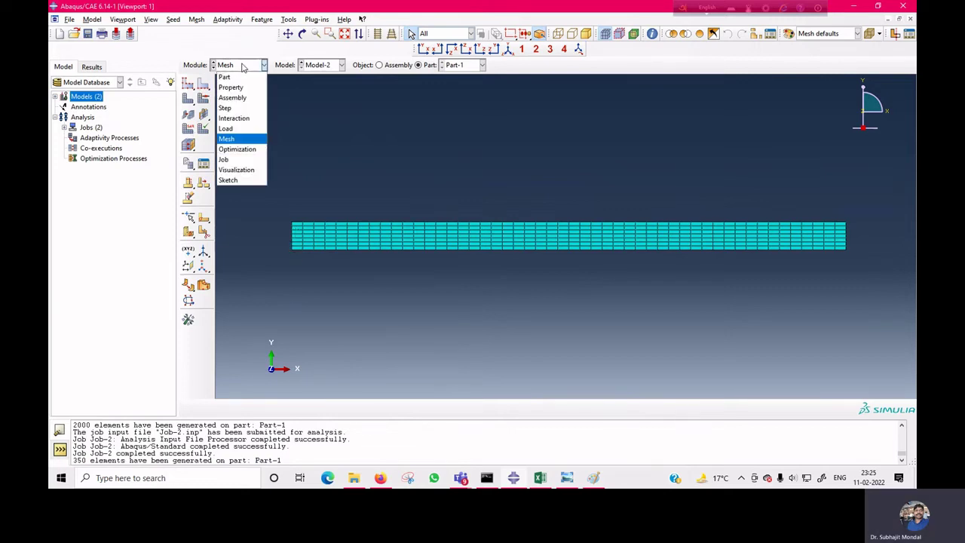
click(329, 125)
click(204, 84)
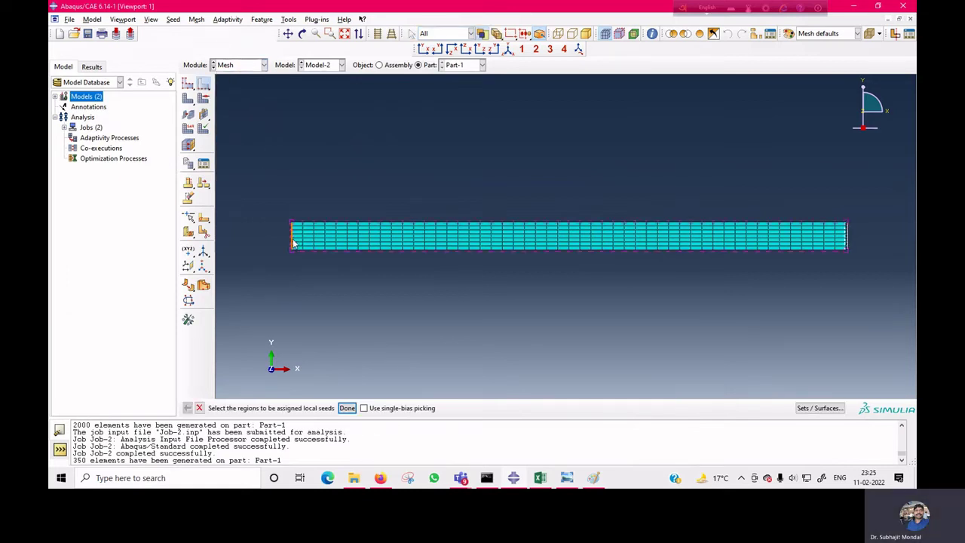
click(845, 244)
click(346, 408)
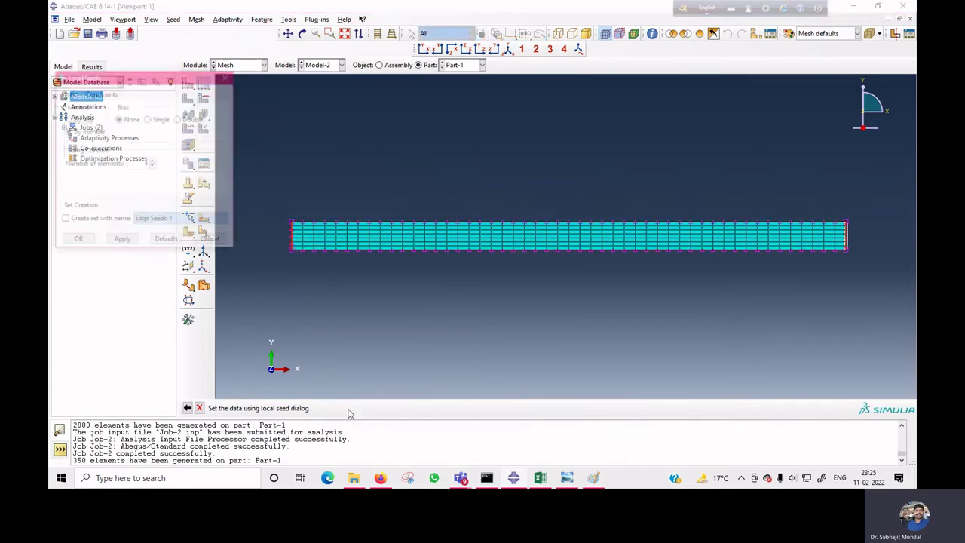
click(146, 164)
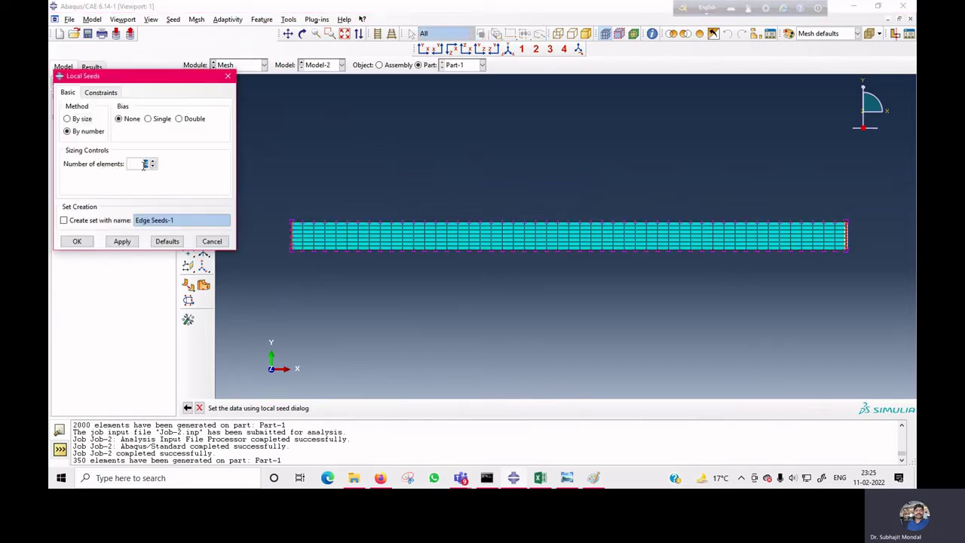
double_click(144, 164)
click(117, 242)
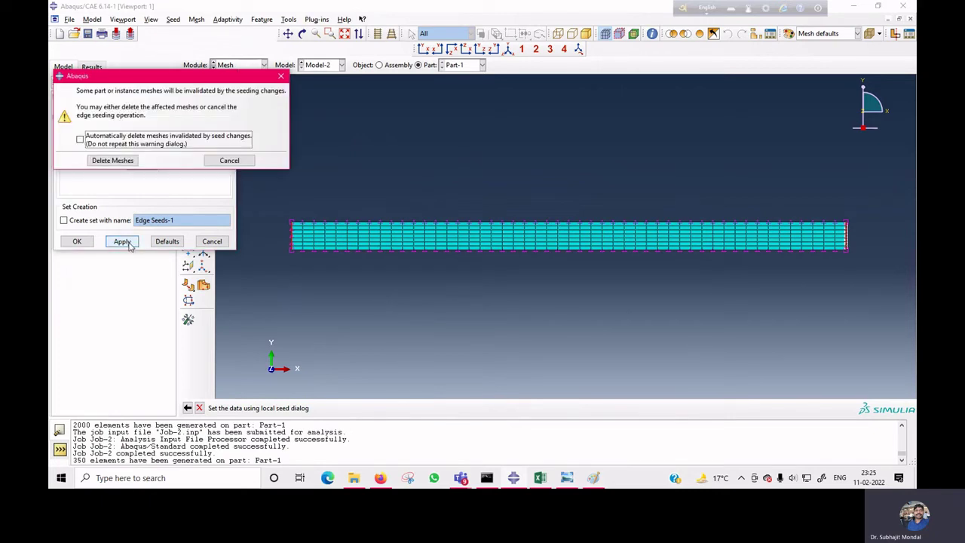
click(113, 160)
click(77, 241)
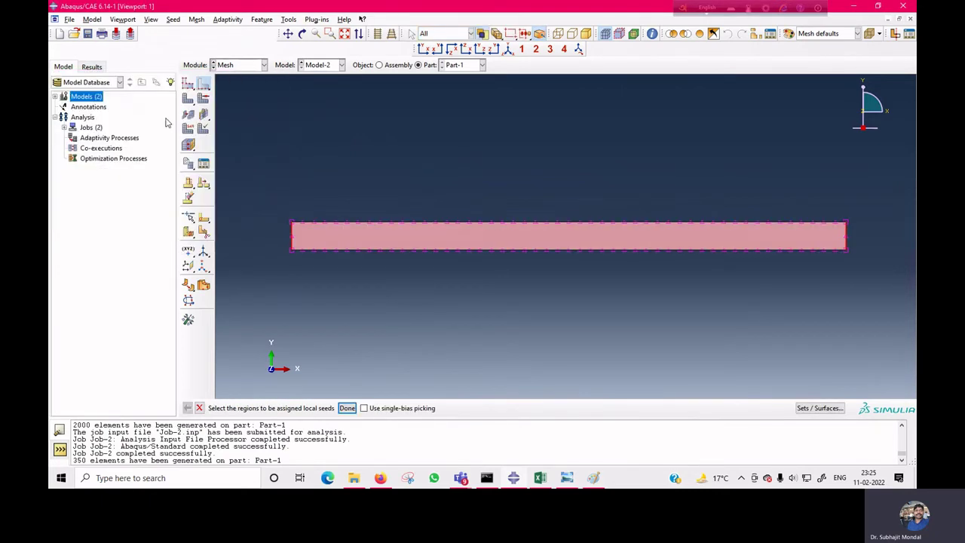
click(186, 105)
click(278, 407)
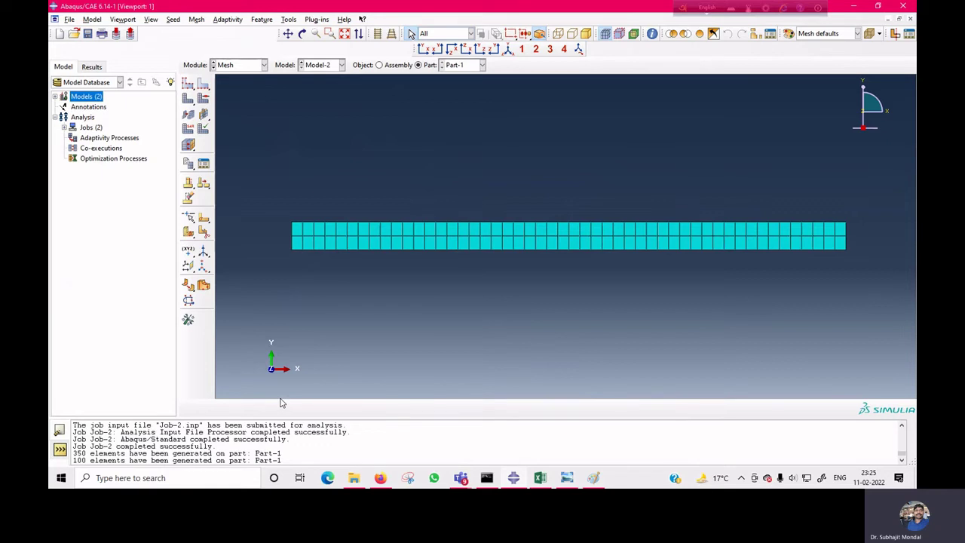
Submit Job-2 again with the 50 by 2 element mesh, overwriting the existing job files.
click(243, 64)
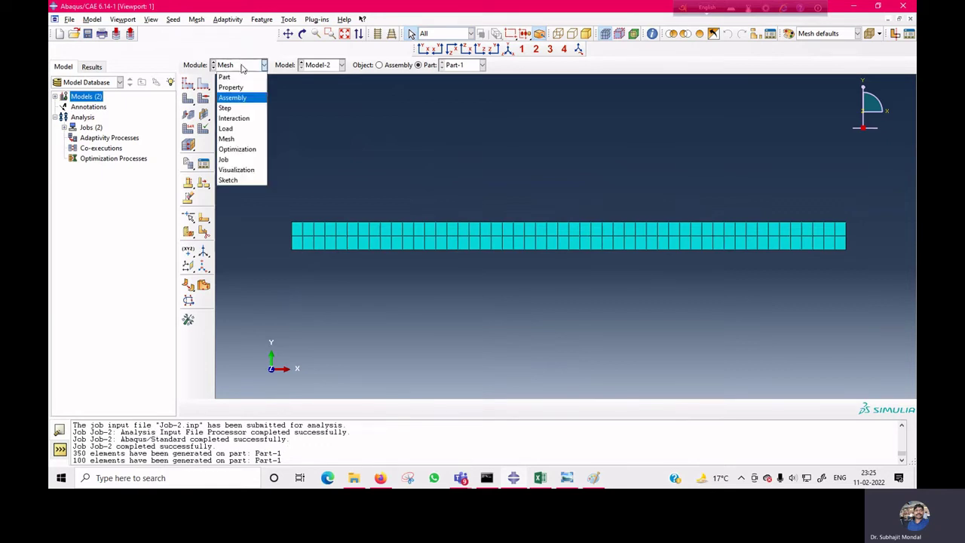
click(225, 159)
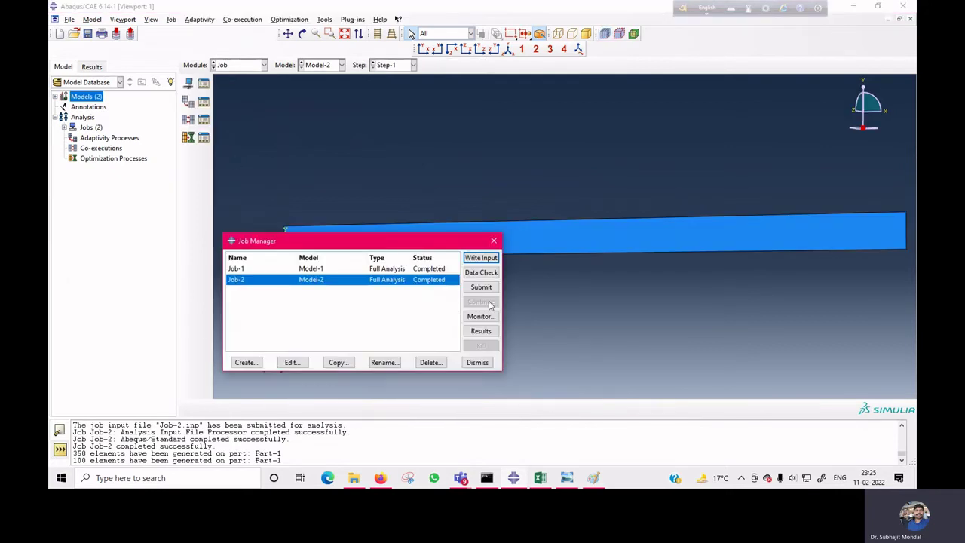
click(486, 290)
click(80, 126)
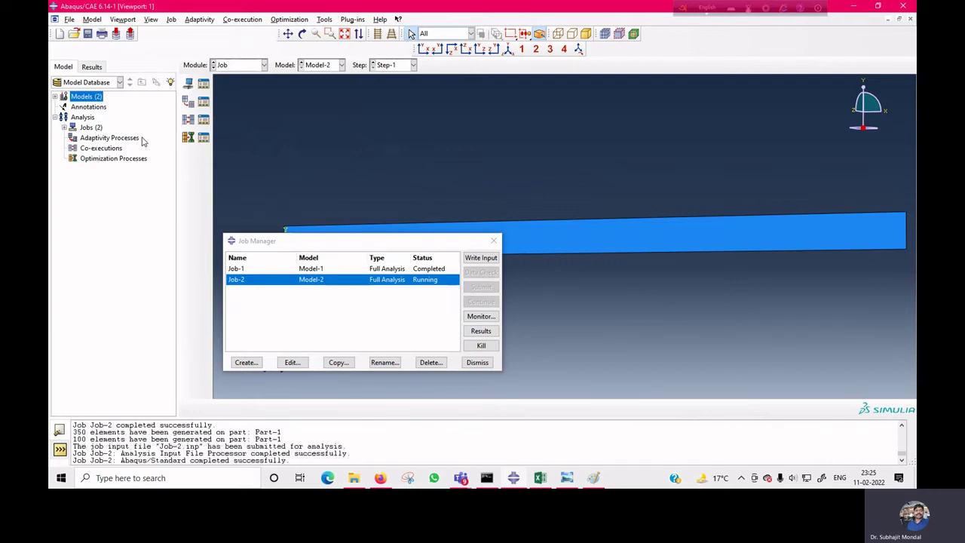
Open the new Job-2 results and plot contours of displacement component U3 for the 50 by 2 mesh.
click(486, 336)
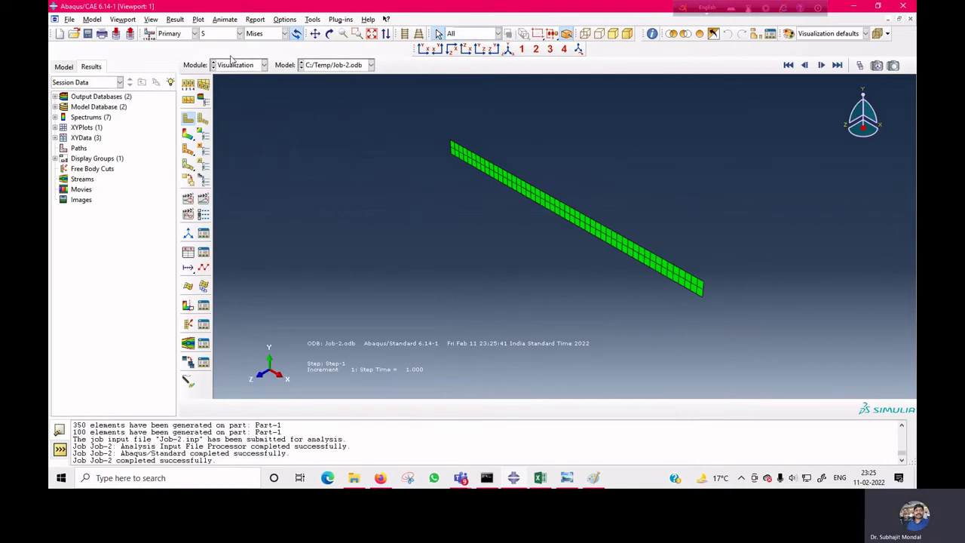
click(227, 33)
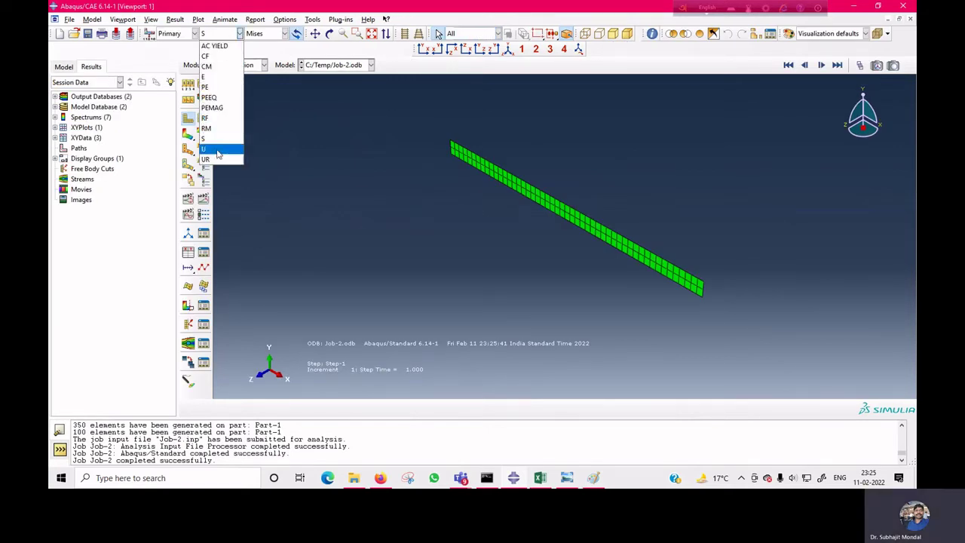
click(217, 154)
click(265, 33)
click(263, 75)
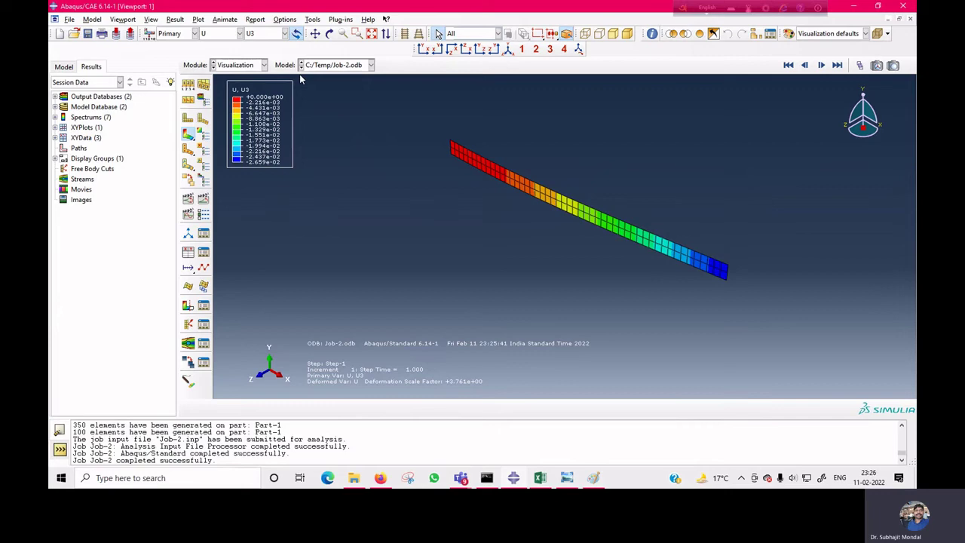
Switch to the convergence workbook in Excel and enter the element counts 20, 100, 500 and 2000 in cells A2 to A5.
click(540, 478)
click(102, 134)
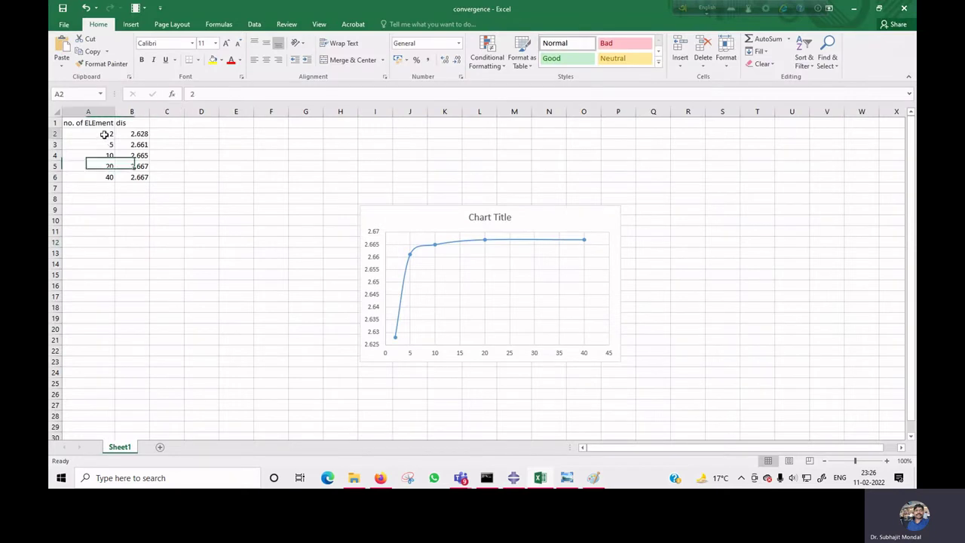
text(20)
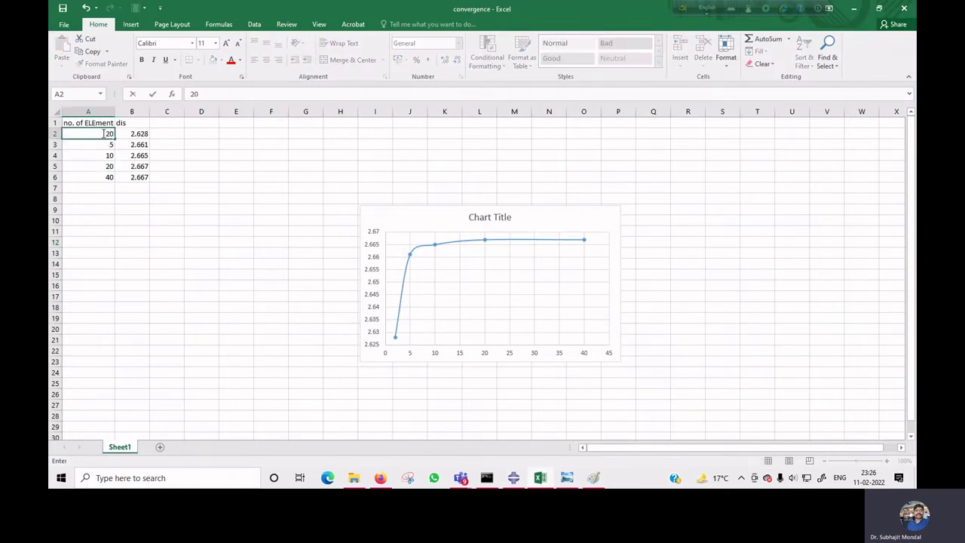
key(Return)
text(100)
key(Return)
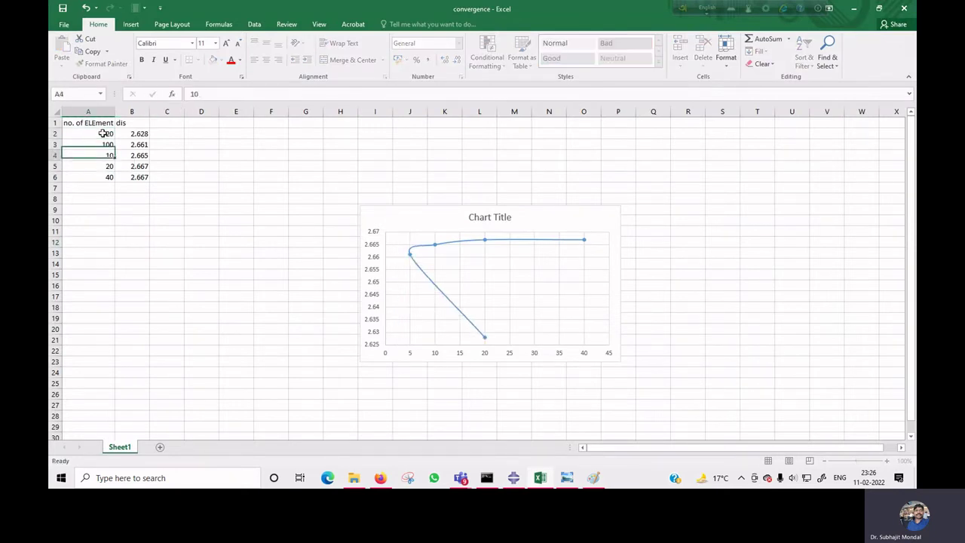
text(500)
key(Return)
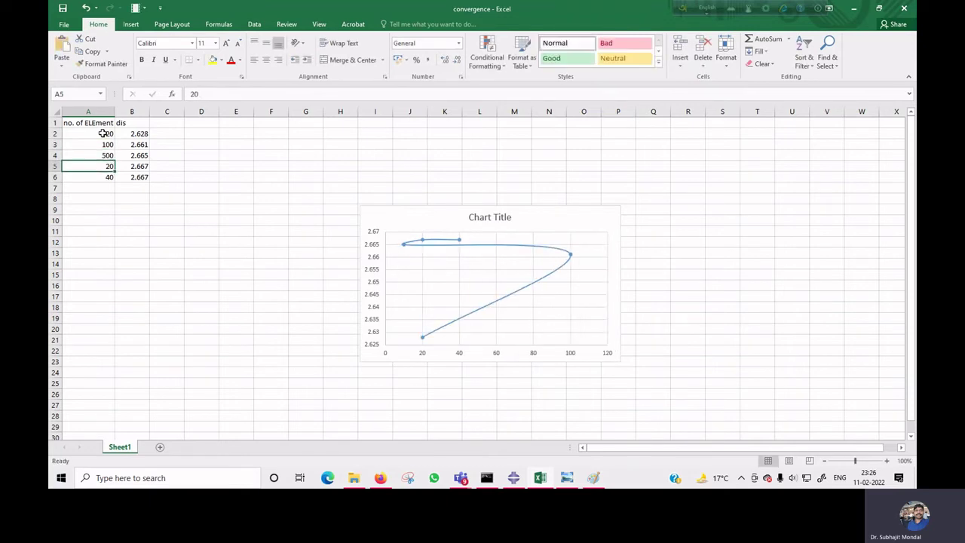
text(200)
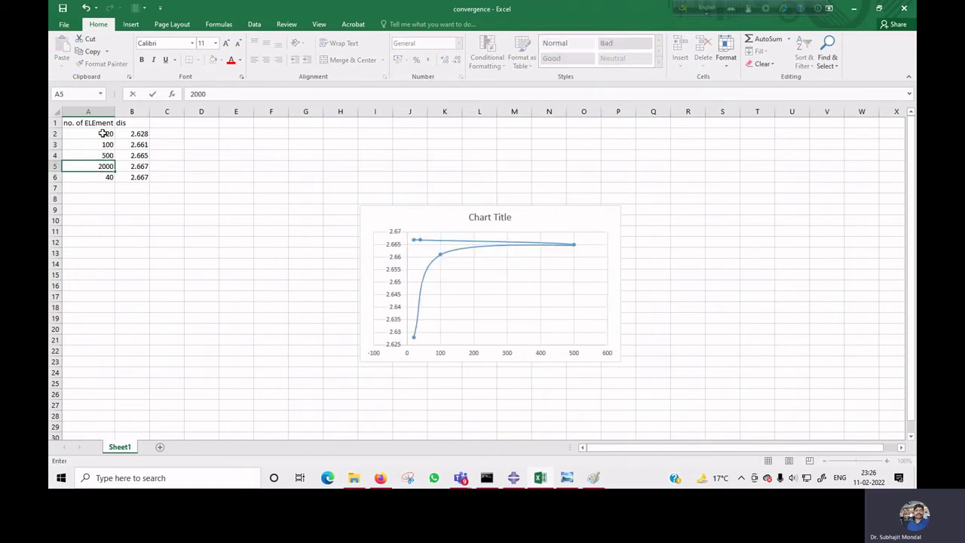
text(0)
key(Return)
Clear the leftover fifth data point in row 6 of the convergence table.
drag(102, 176, 135, 176)
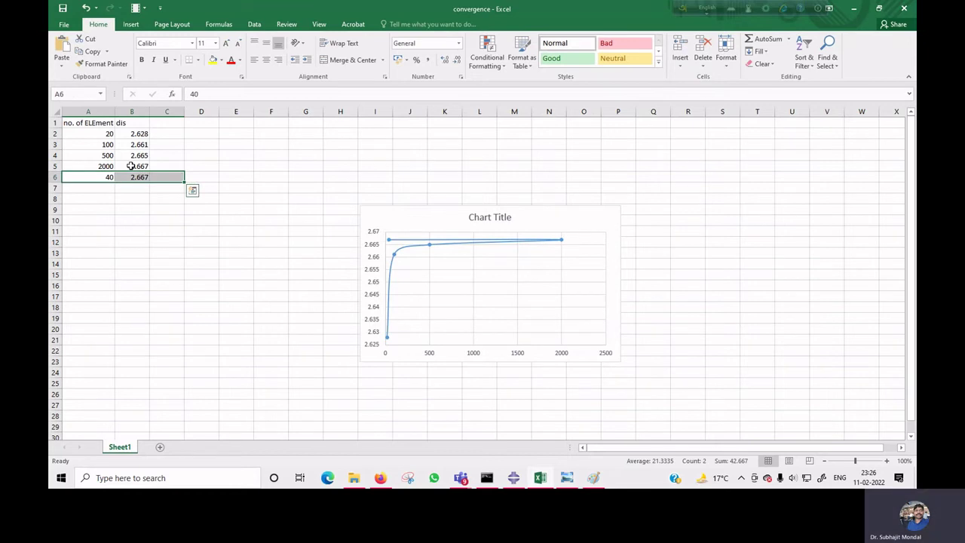
key(Delete)
click(197, 260)
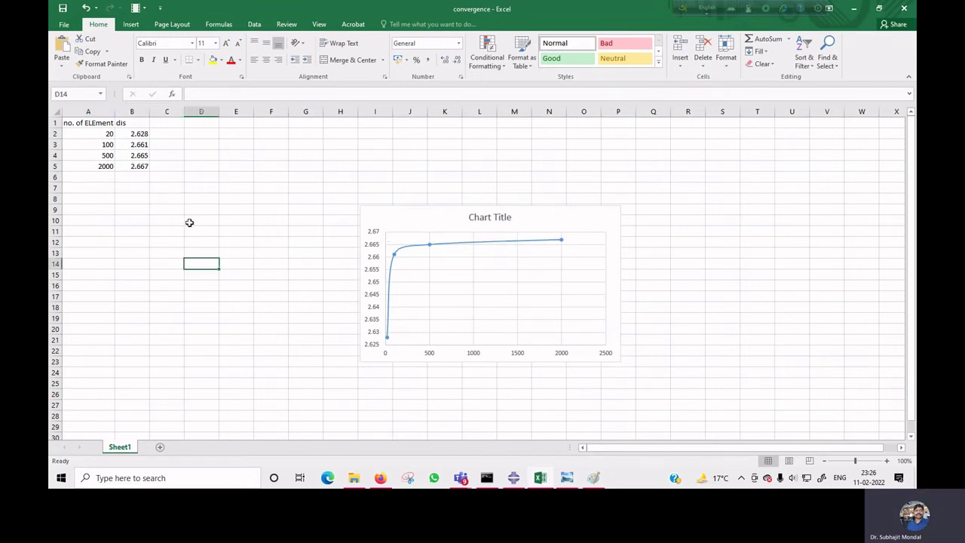
Enter the displacements 2.66, 2.559, 2.657 and 2.657 in cells B2 to B5.
click(139, 134)
text(2.66)
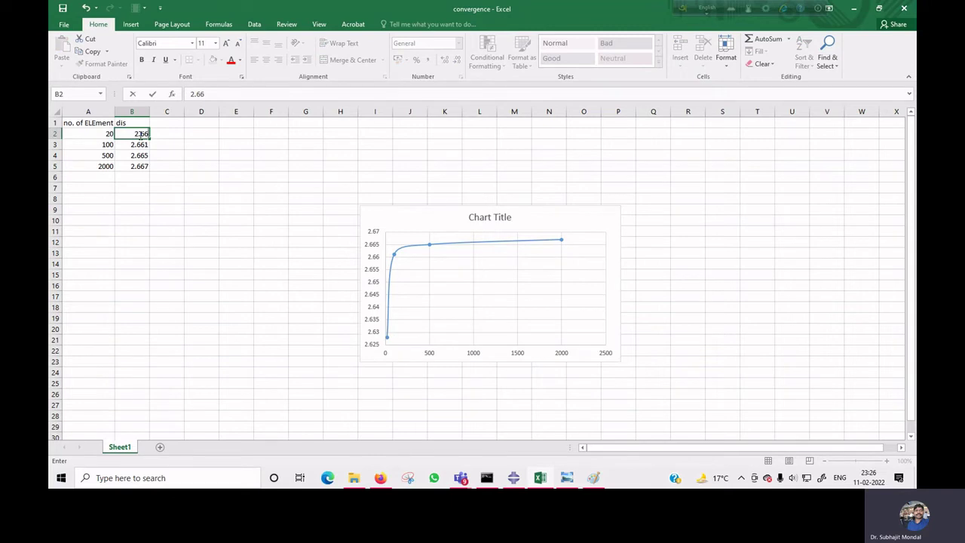
key(Return)
text(2.)
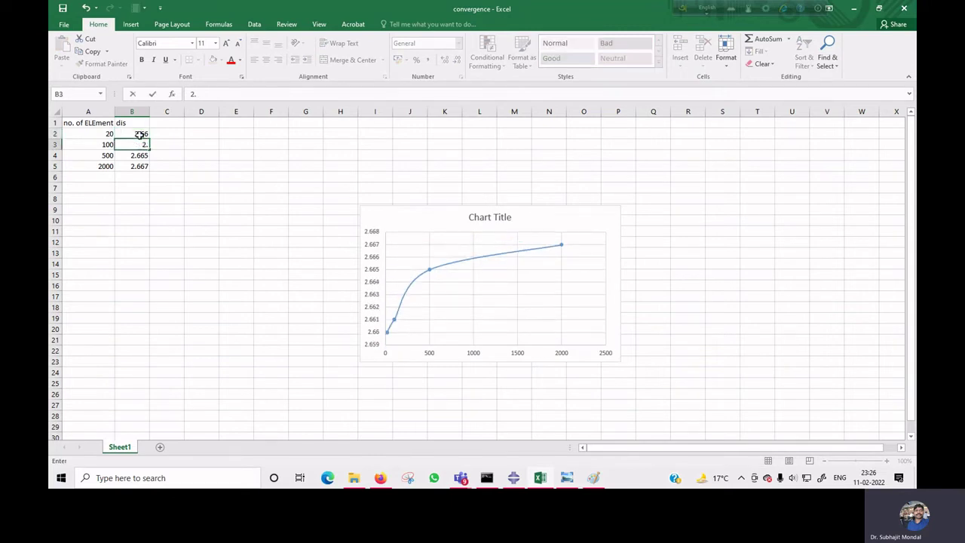
text(56)
key(BackSpace)
text(59)
key(Return)
text(2.)
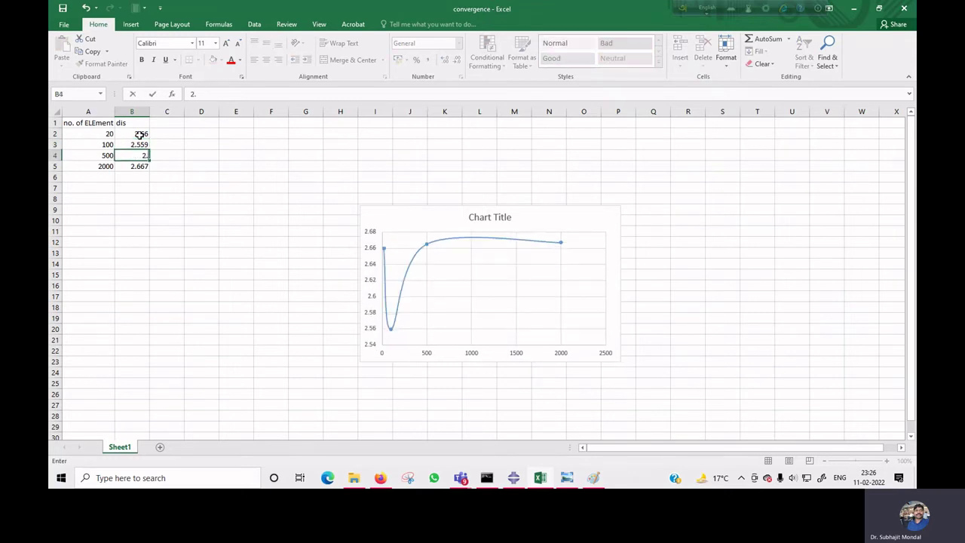
text(657)
key(Return)
text(2.657)
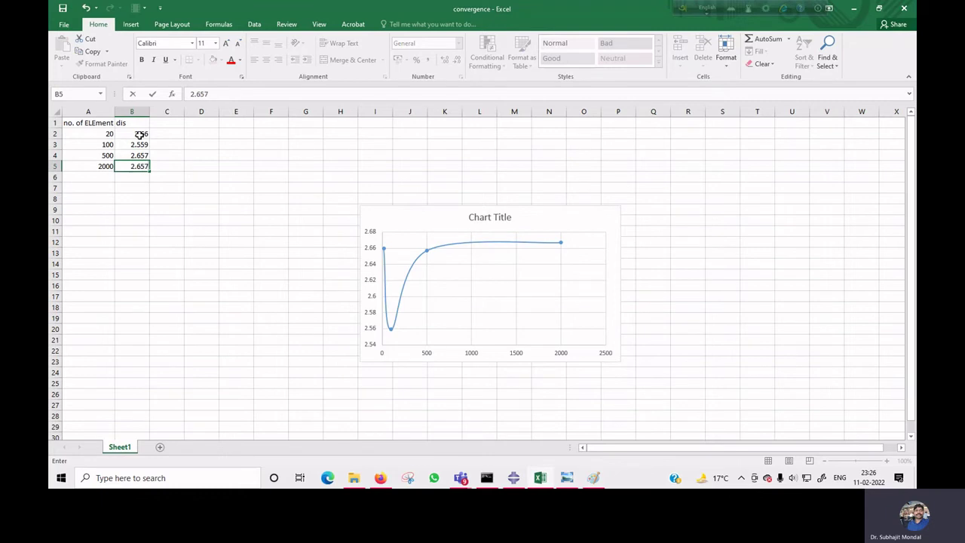
click(174, 254)
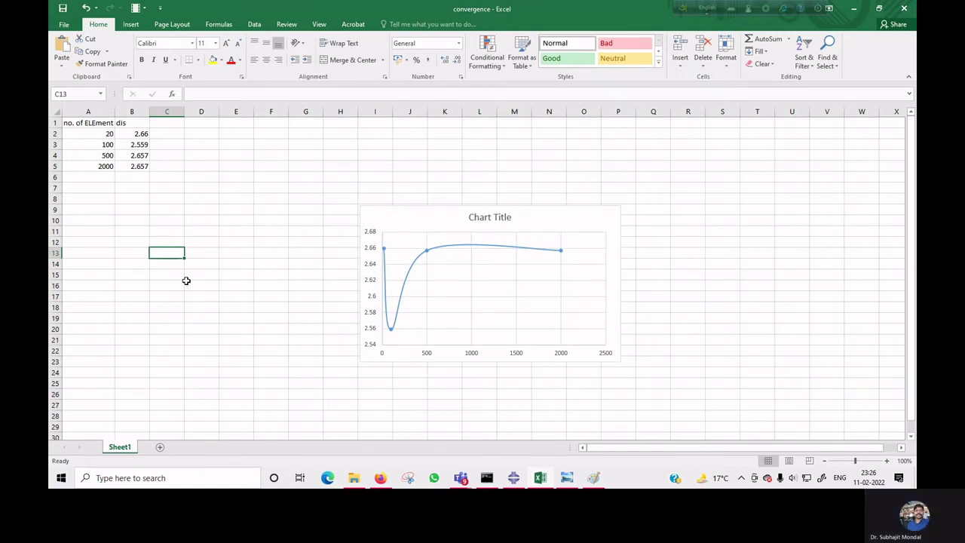
Correct the displacement for 100 elements in cell B3 to 2.659.
double_click(141, 144)
key(BackSpace)
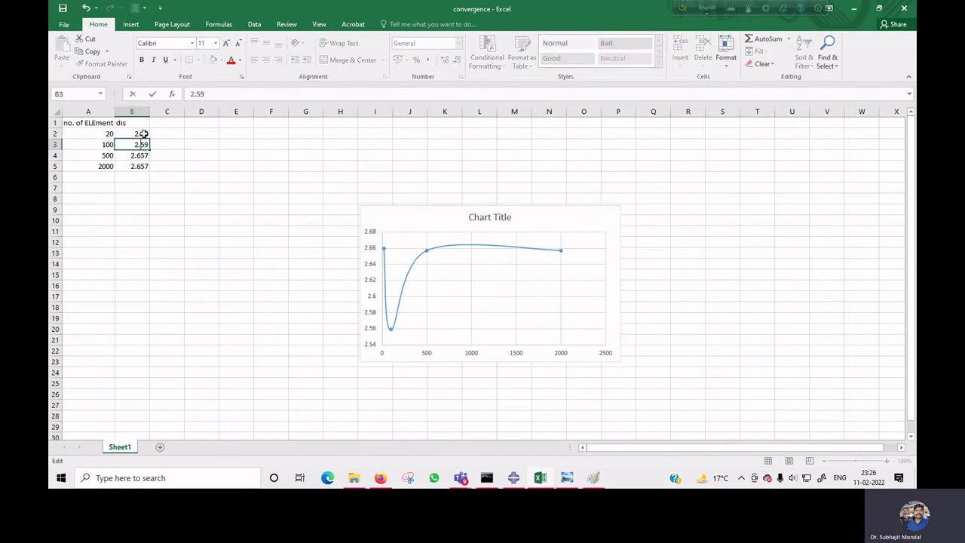
text(6)
click(267, 278)
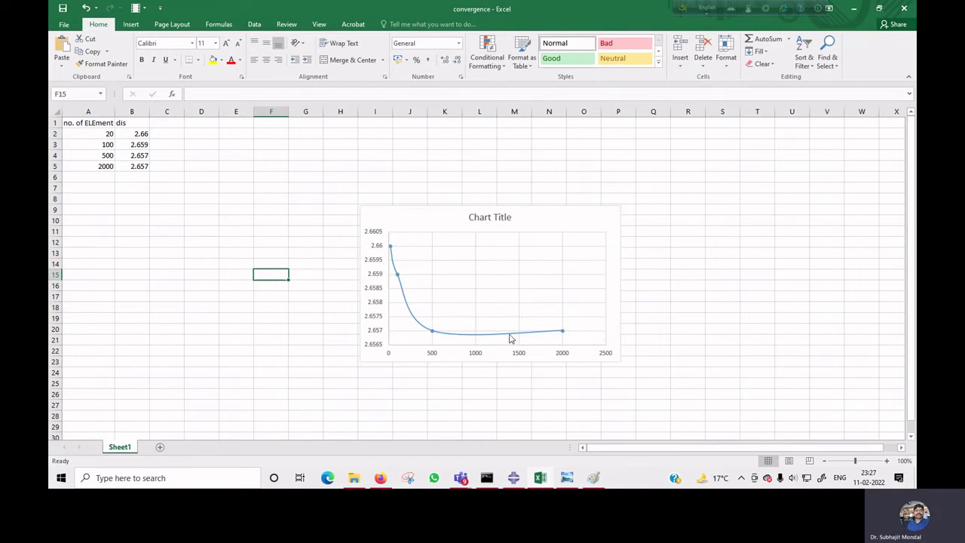
mouse_move(510, 338)
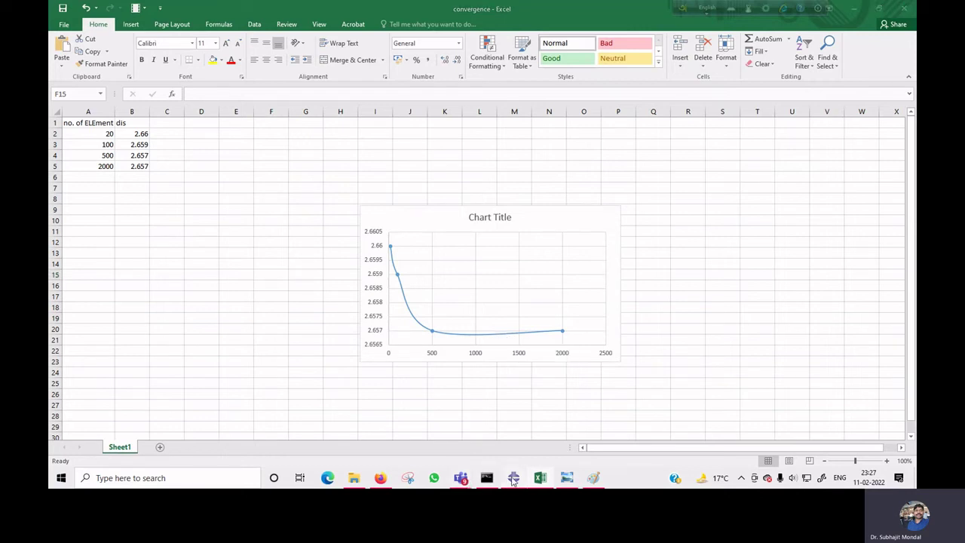
Switch to Abaqus/CAE and assign quadratic geometric order to the shell elements of the whole beam part in the Mesh module.
click(512, 478)
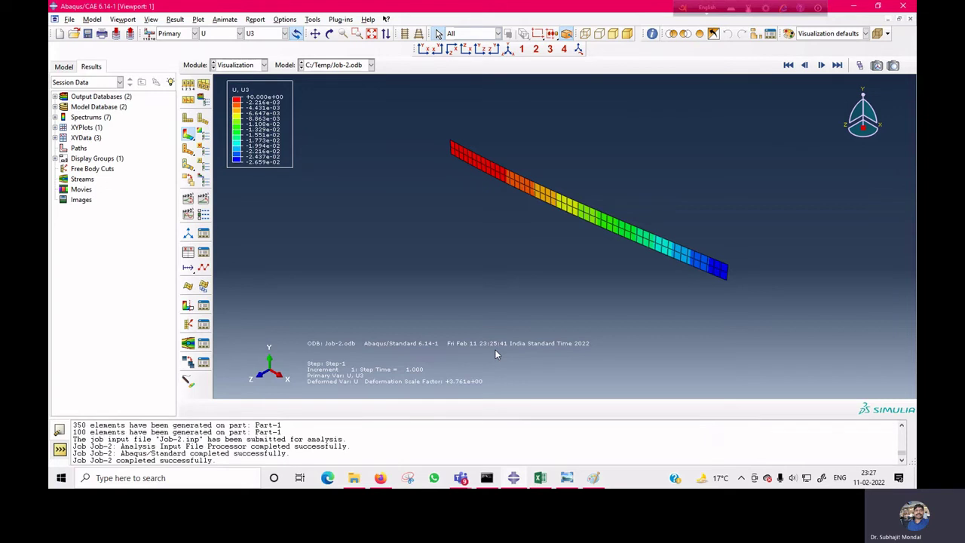
click(241, 65)
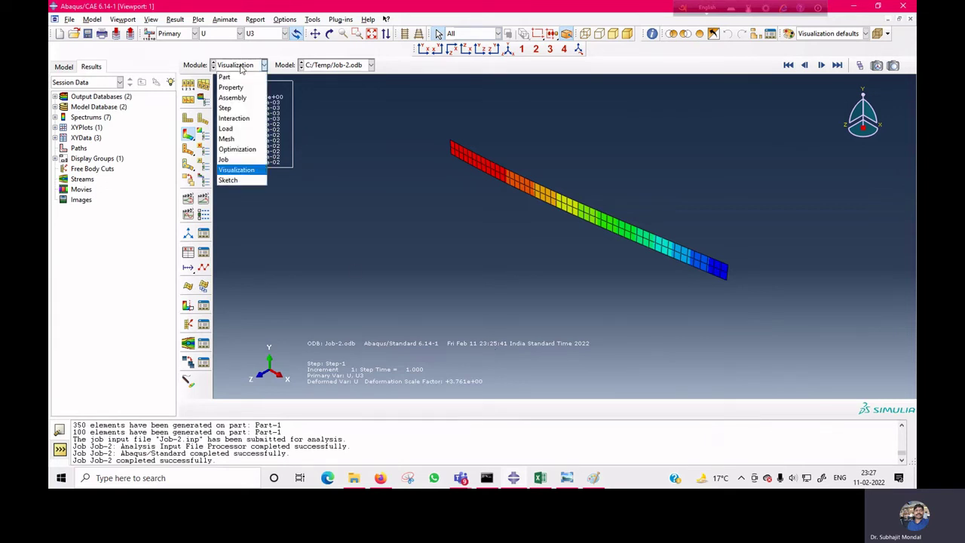
click(227, 139)
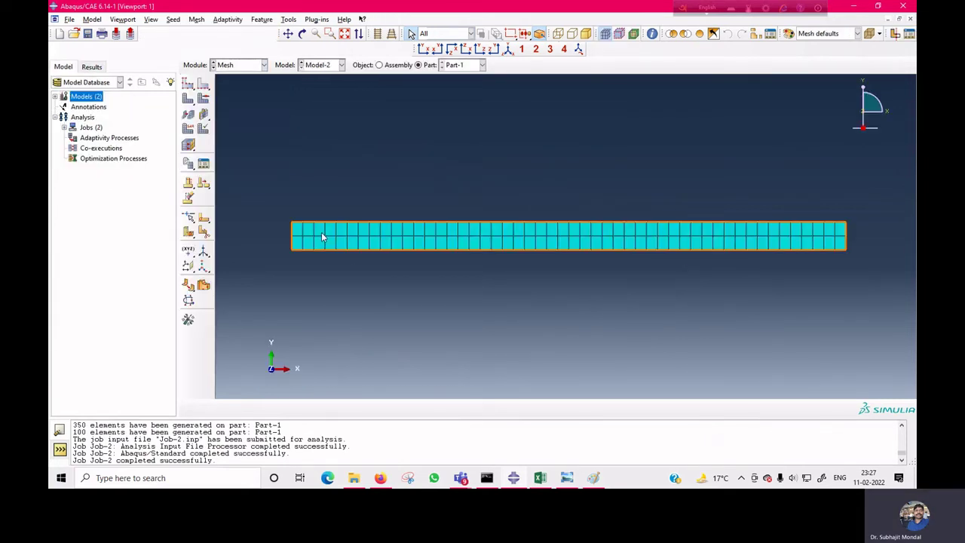
click(197, 19)
click(218, 53)
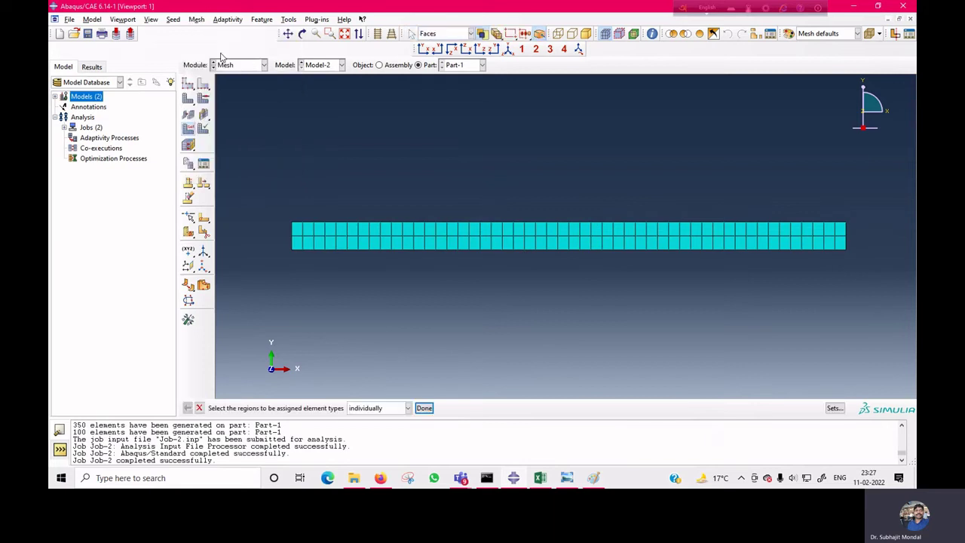
drag(264, 150, 856, 311)
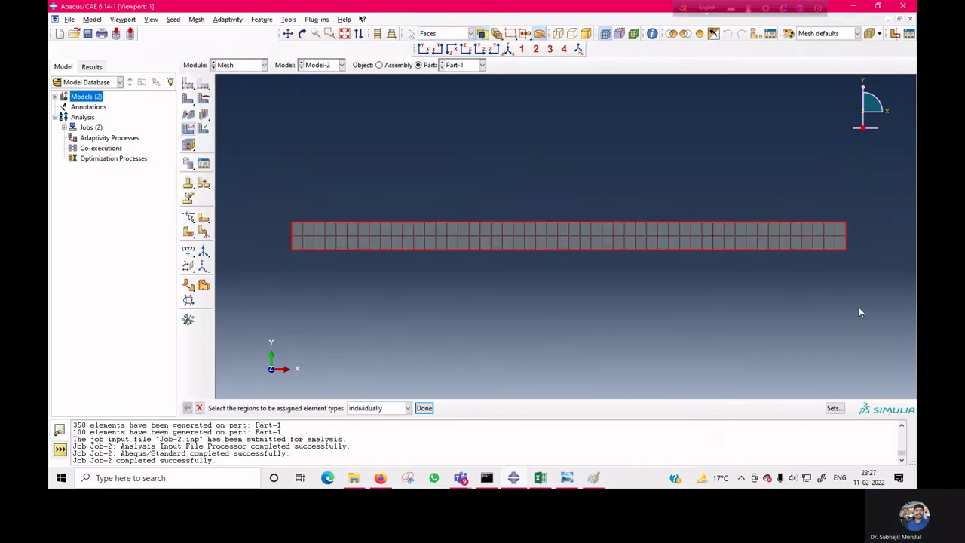
click(423, 407)
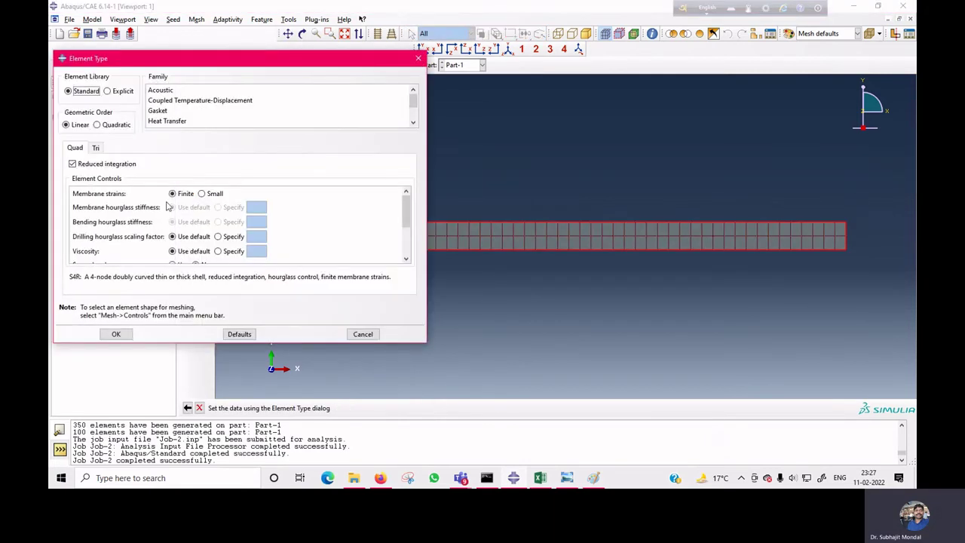
click(121, 125)
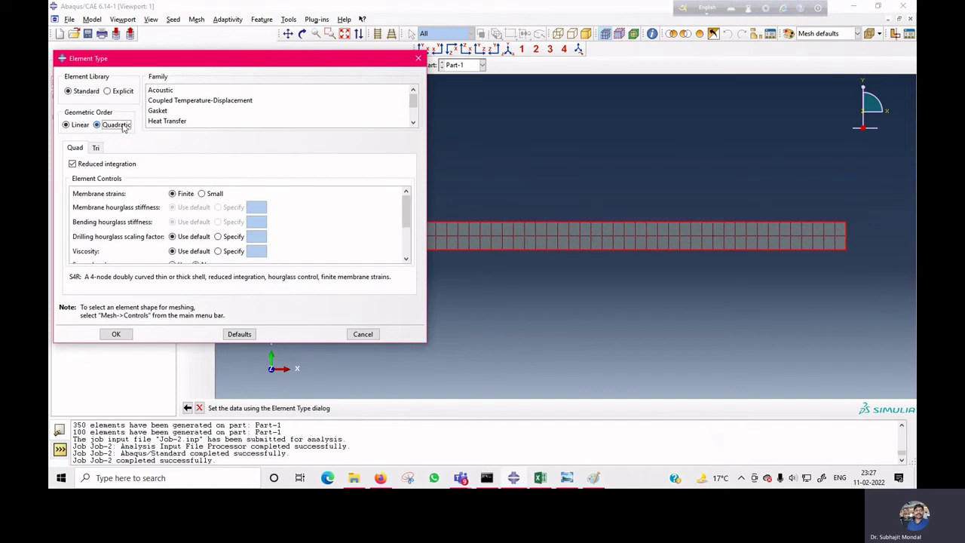
click(116, 334)
key(Escape)
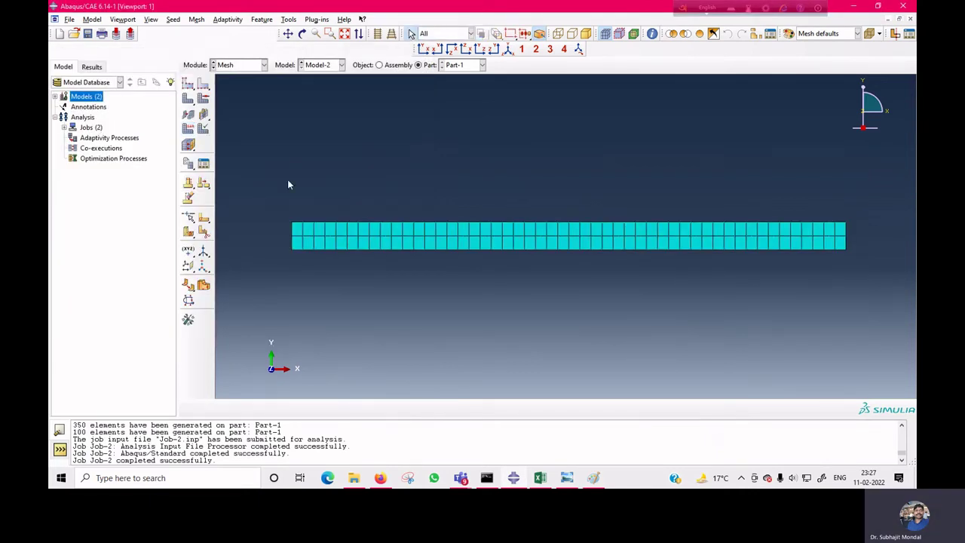
Submit Job-2 for analysis in the Job module, overwriting its existing job files.
click(247, 66)
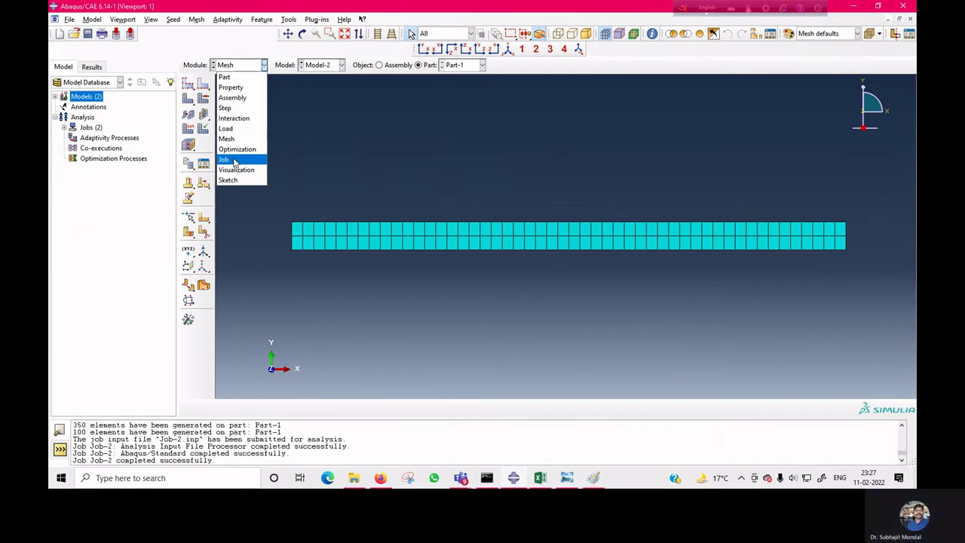
click(234, 160)
click(204, 83)
click(481, 257)
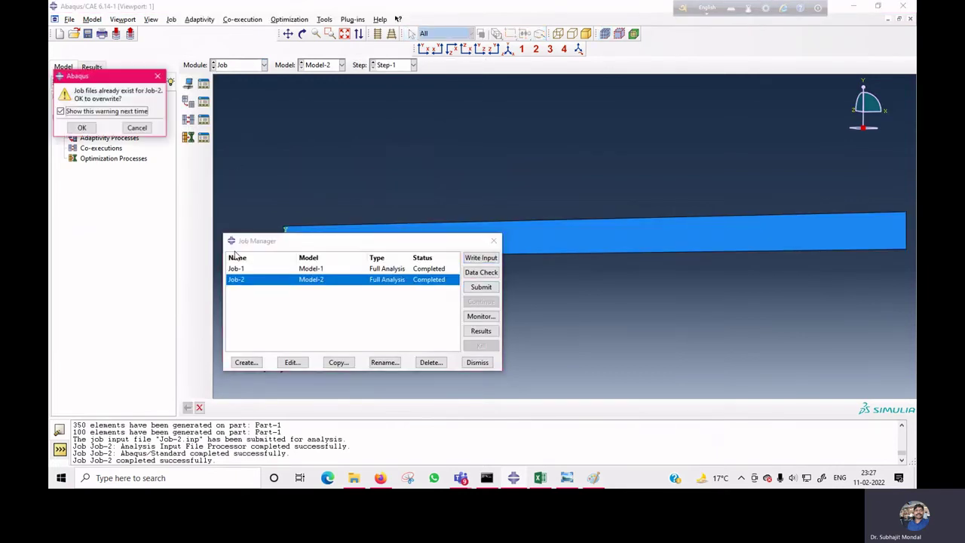
click(82, 128)
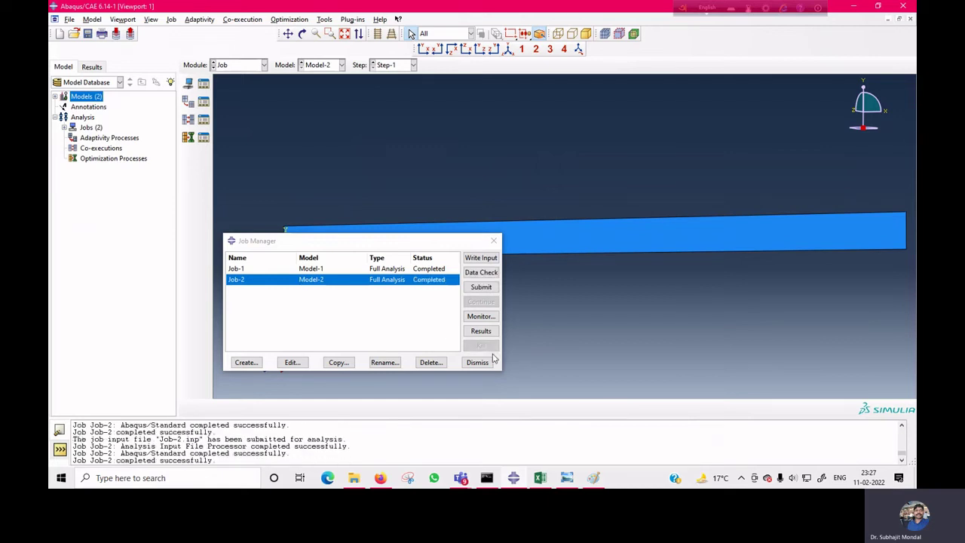
Open the results of Job-2 and plot the U3 displacement contour on the deformed beam.
click(483, 332)
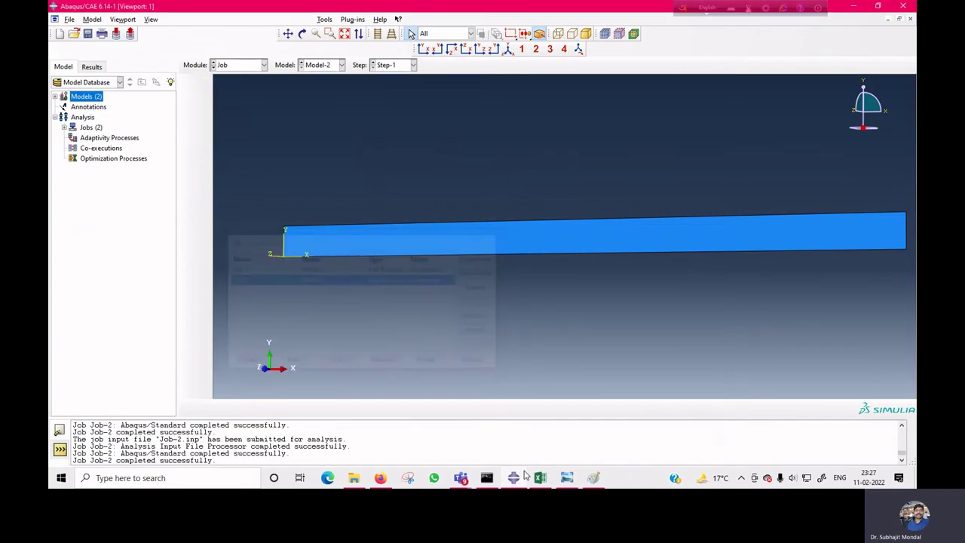
click(236, 37)
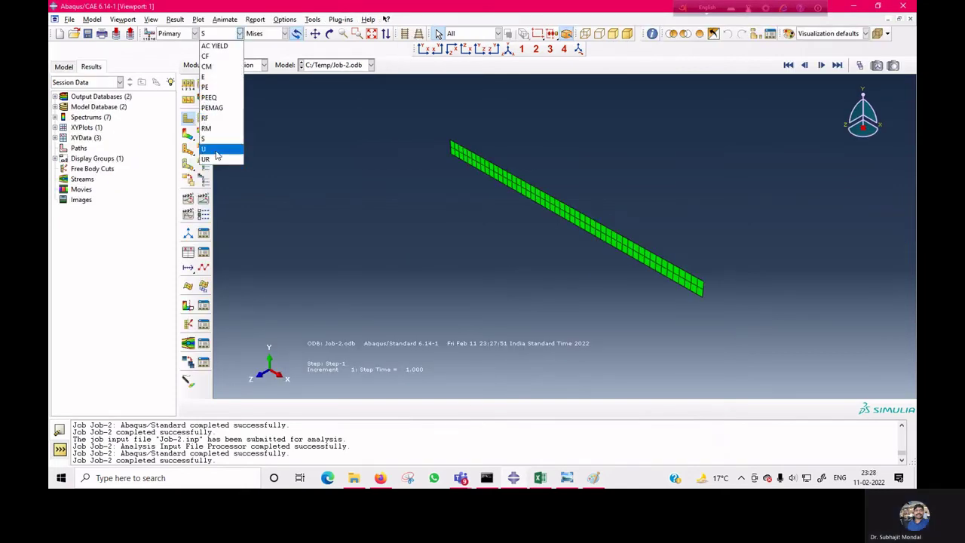
click(219, 148)
click(276, 34)
click(262, 78)
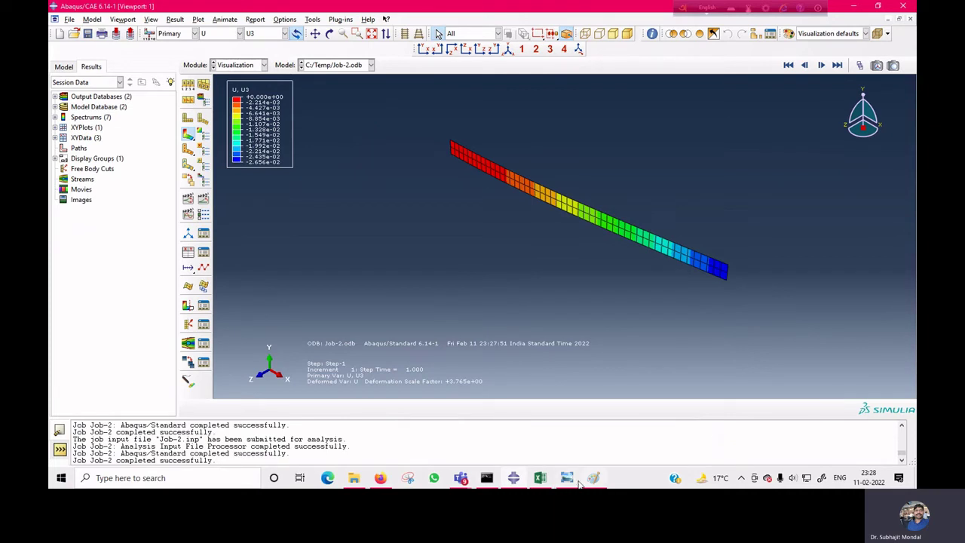
Compare the quadratic-element tip deflection with the 100-element row of the Excel convergence table, and return to Abaqus/CAE.
click(539, 477)
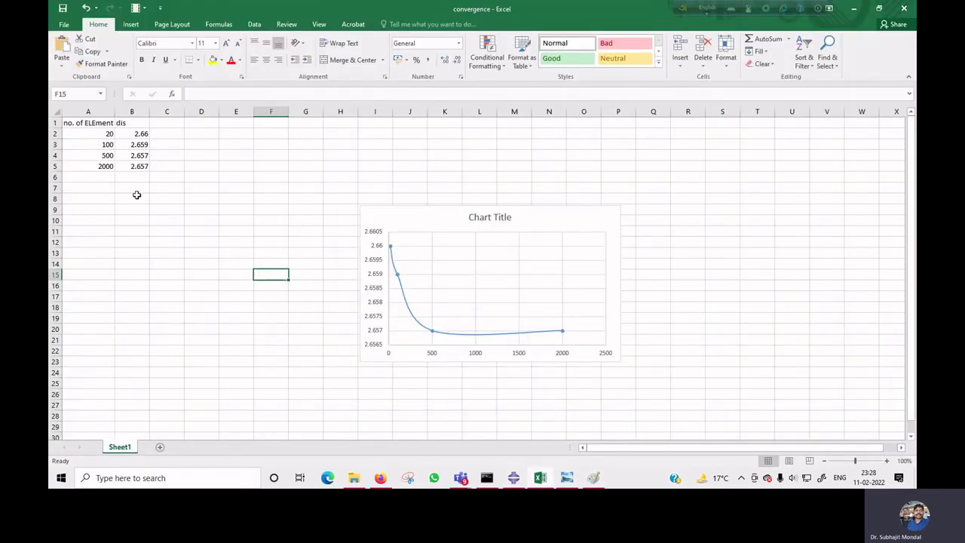
drag(100, 145, 139, 145)
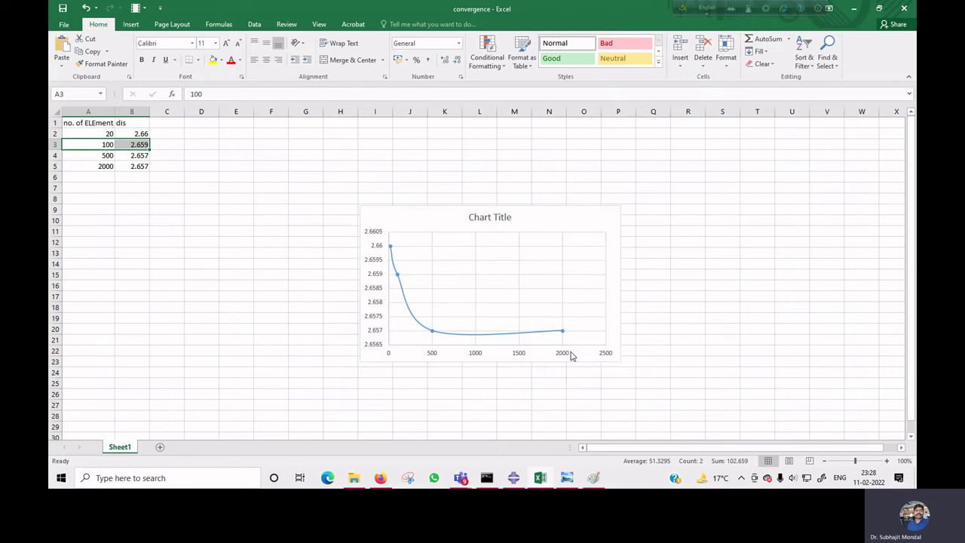
click(511, 482)
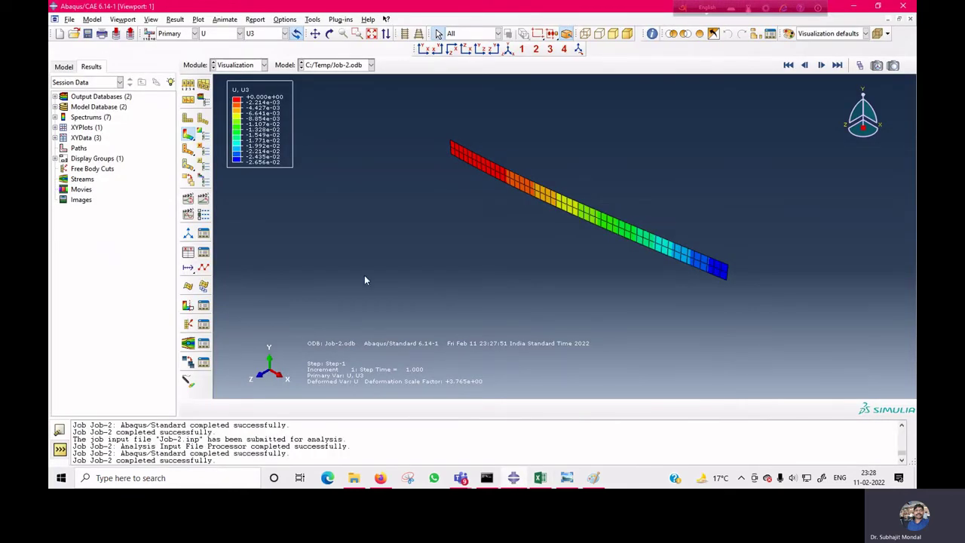
click(462, 482)
Start a new node set named displacement in the Assembly module.
click(246, 67)
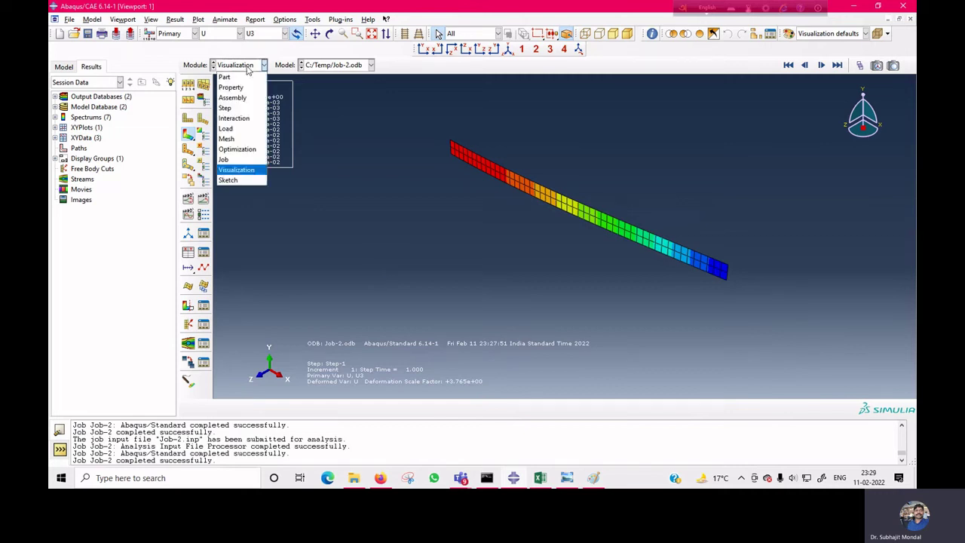
click(243, 109)
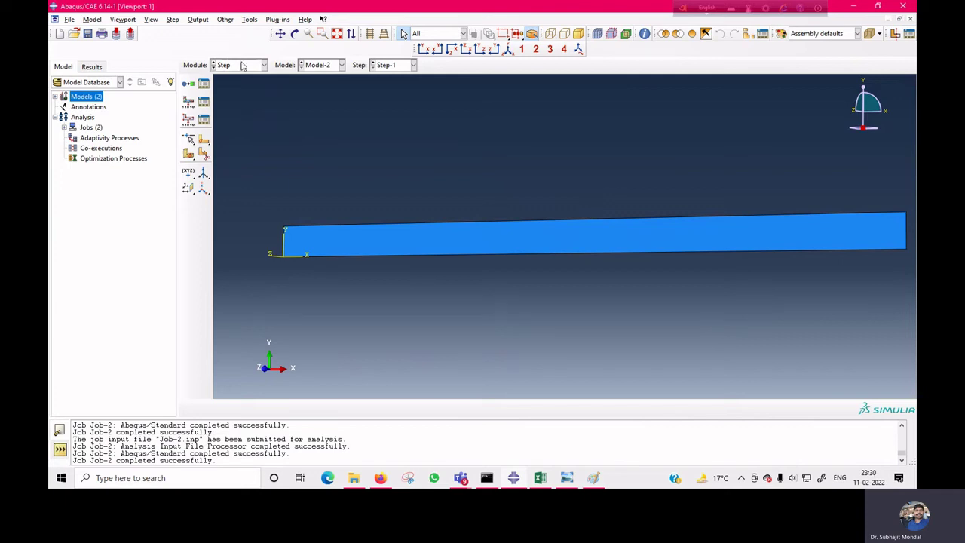
click(242, 65)
click(245, 96)
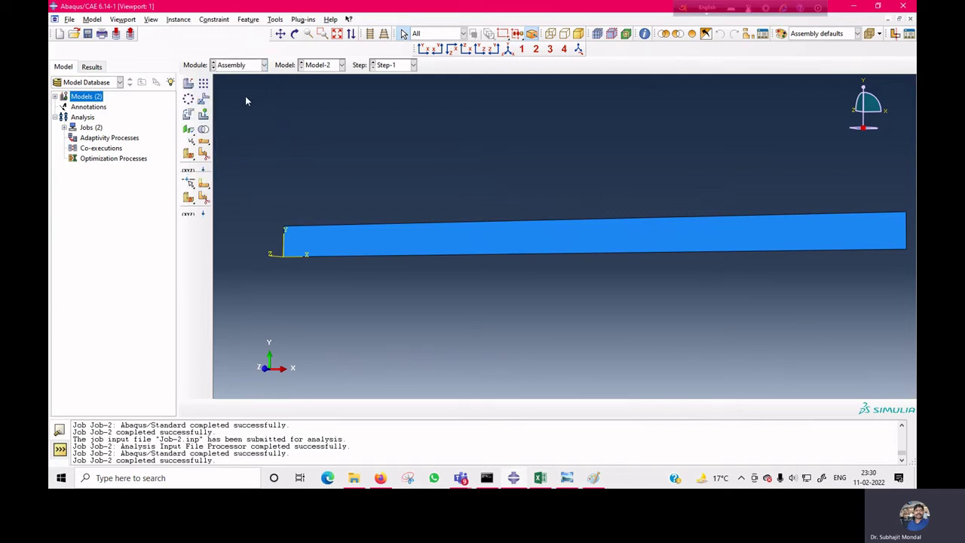
click(275, 20)
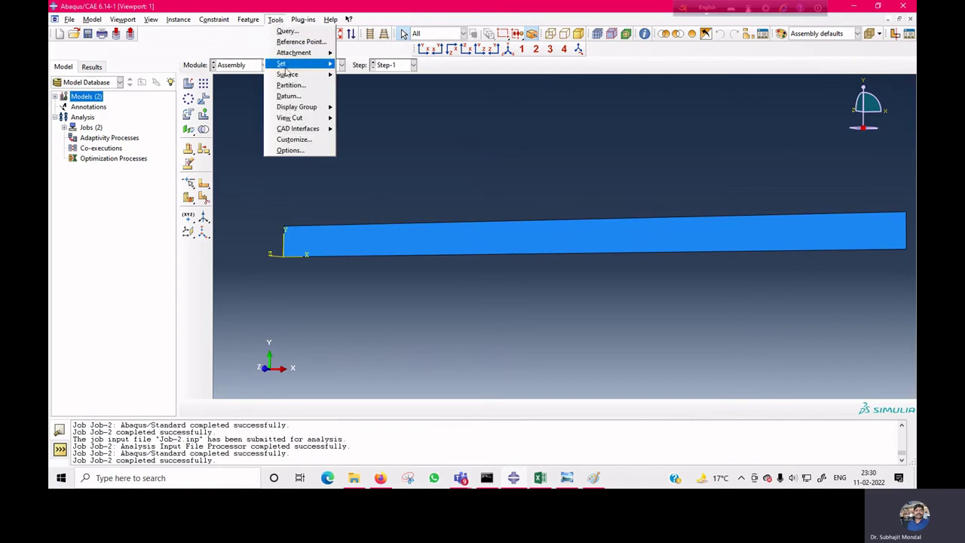
mouse_move(284, 64)
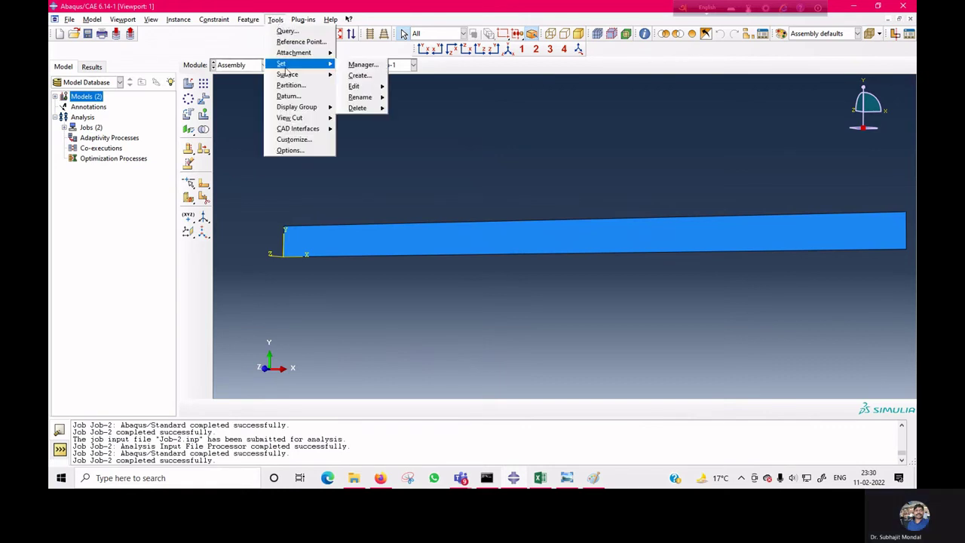
click(359, 76)
click(115, 201)
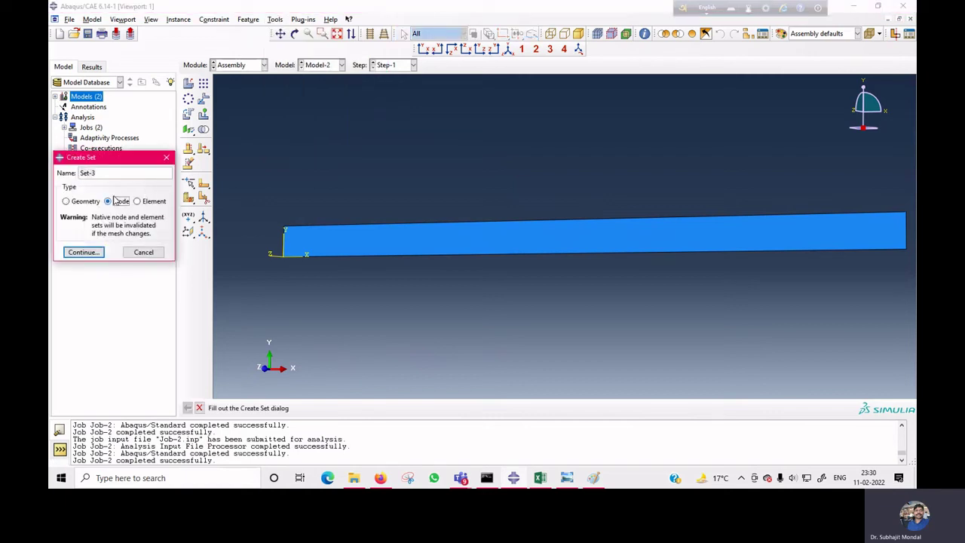
drag(98, 173, 52, 173)
text(displace)
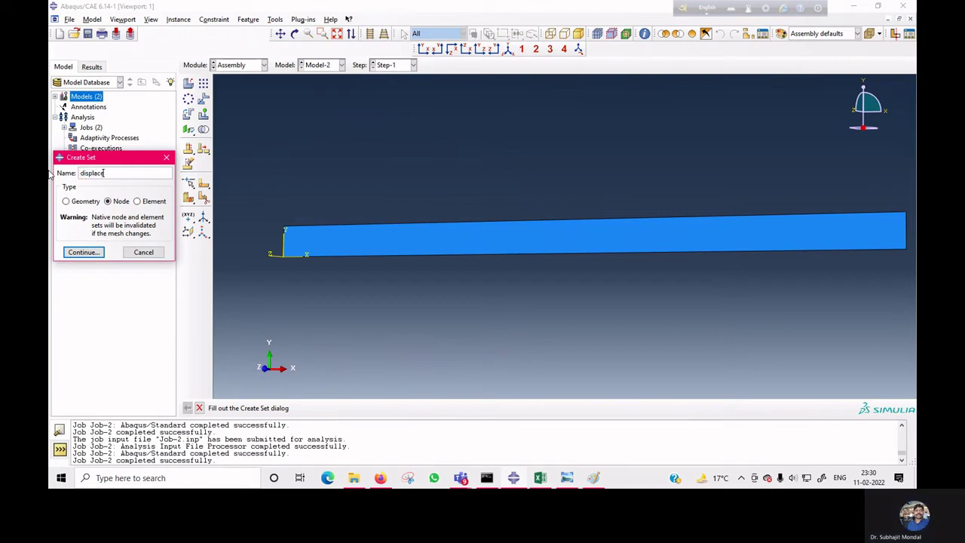
text(ment)
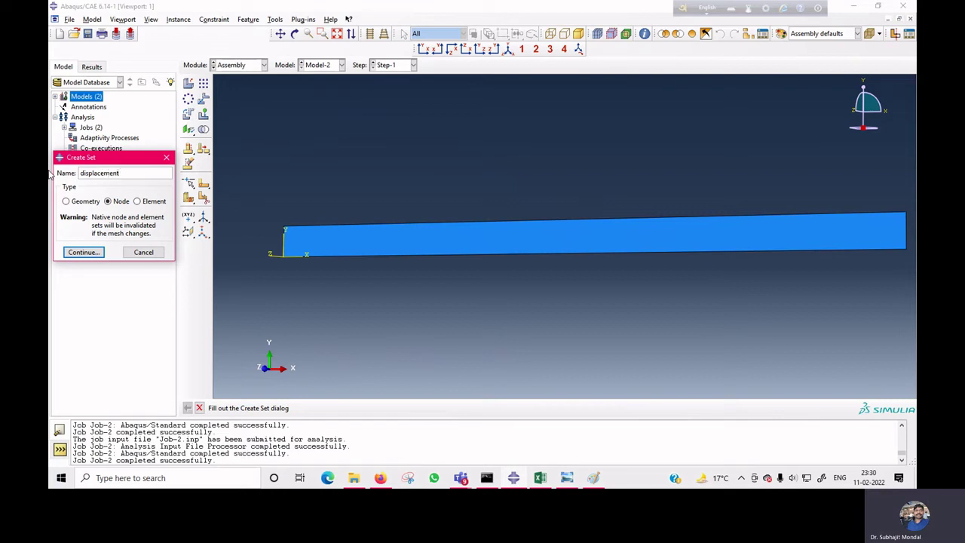
click(78, 252)
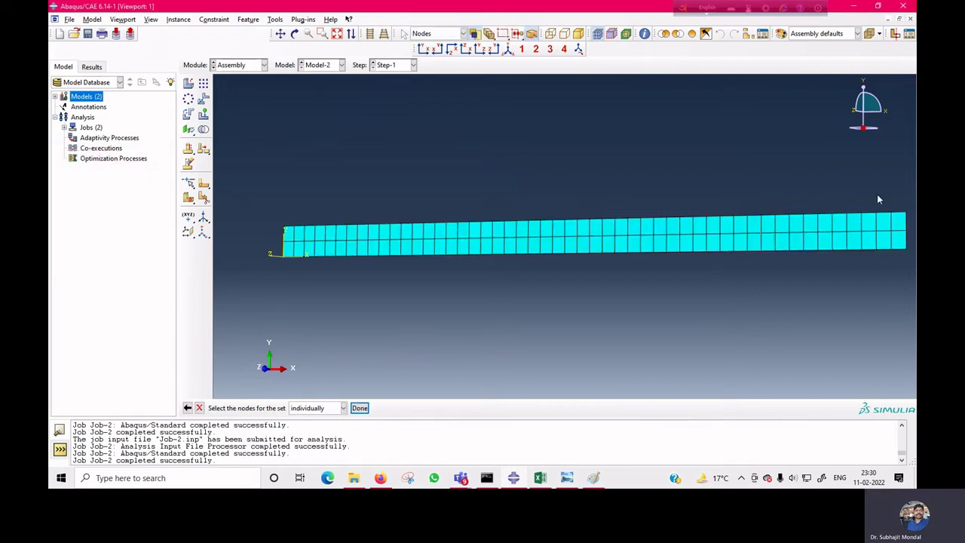
Select all nodes along the beam's free end edge and finish the displacement set with them.
drag(900, 205, 895, 281)
click(279, 33)
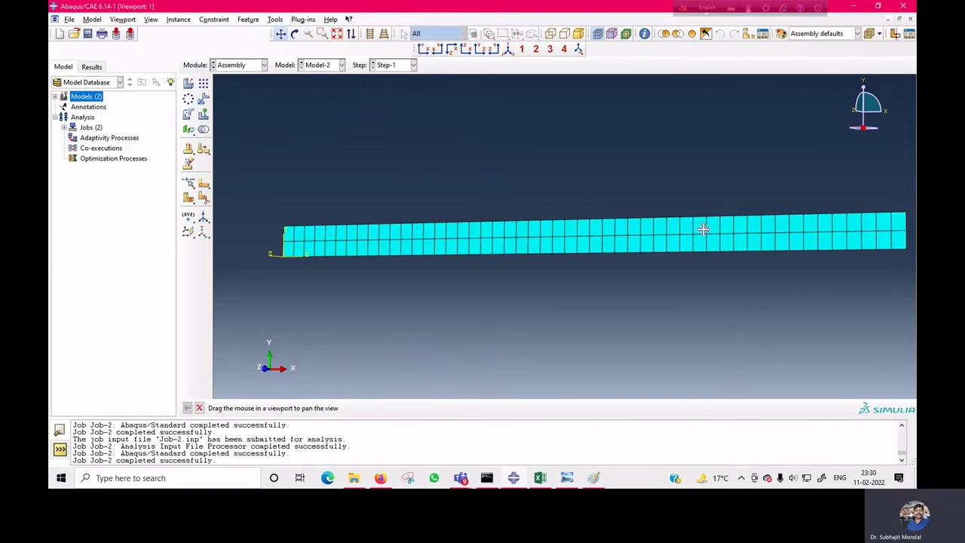
drag(702, 229, 584, 228)
scroll(763, 284, up, 3)
drag(875, 148, 799, 259)
right_click(829, 187)
click(842, 240)
click(359, 408)
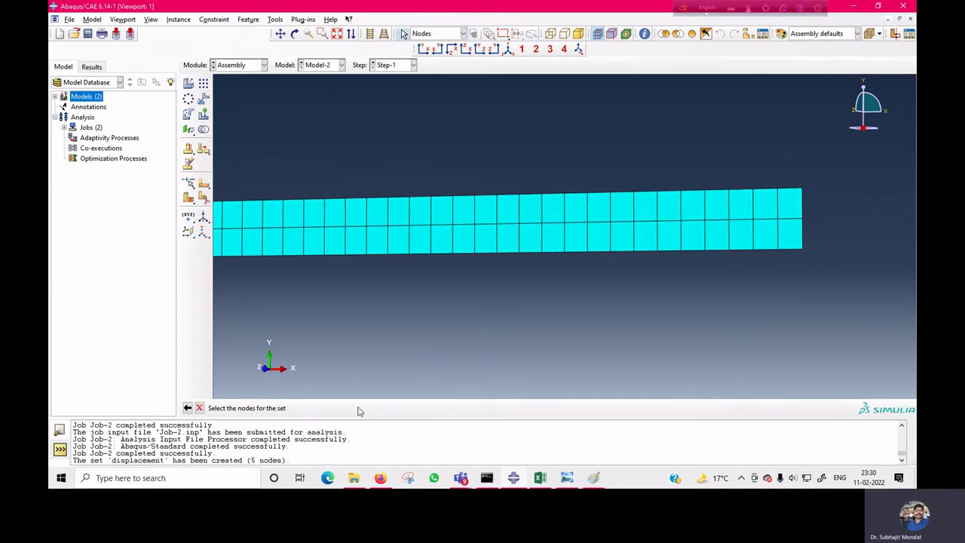
Create a node set named rF from the nodes along the beam's fixed end edge at the origin.
click(337, 36)
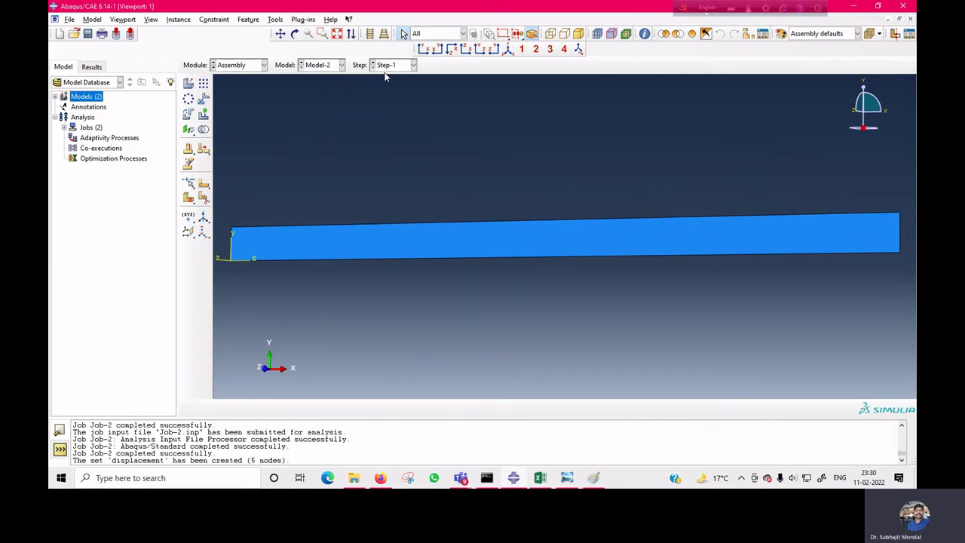
click(275, 18)
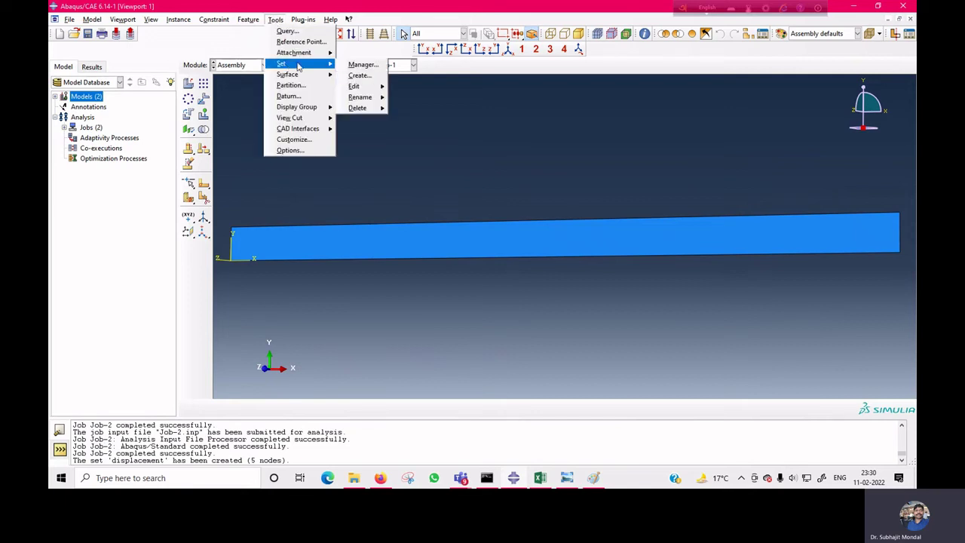
click(373, 76)
click(115, 201)
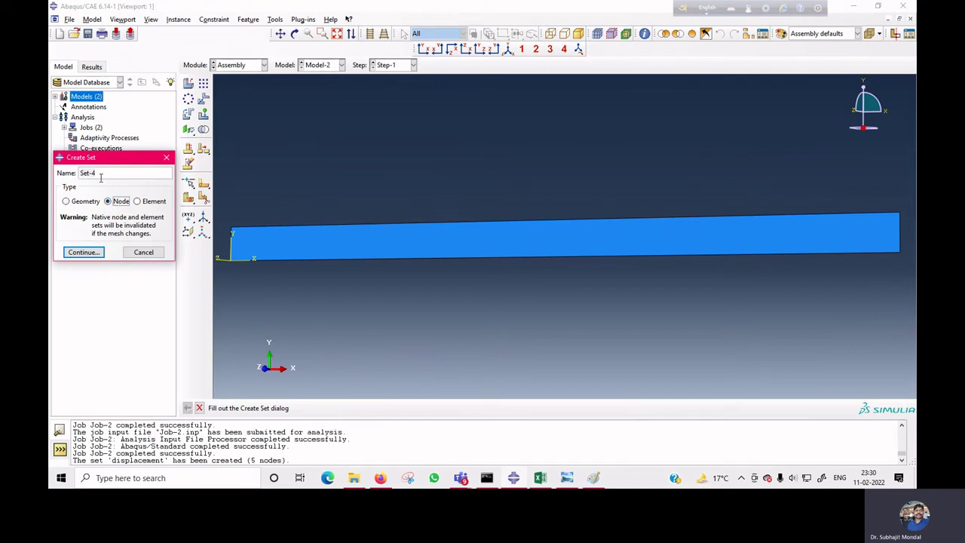
text(rf)
click(93, 252)
drag(226, 253, 235, 275)
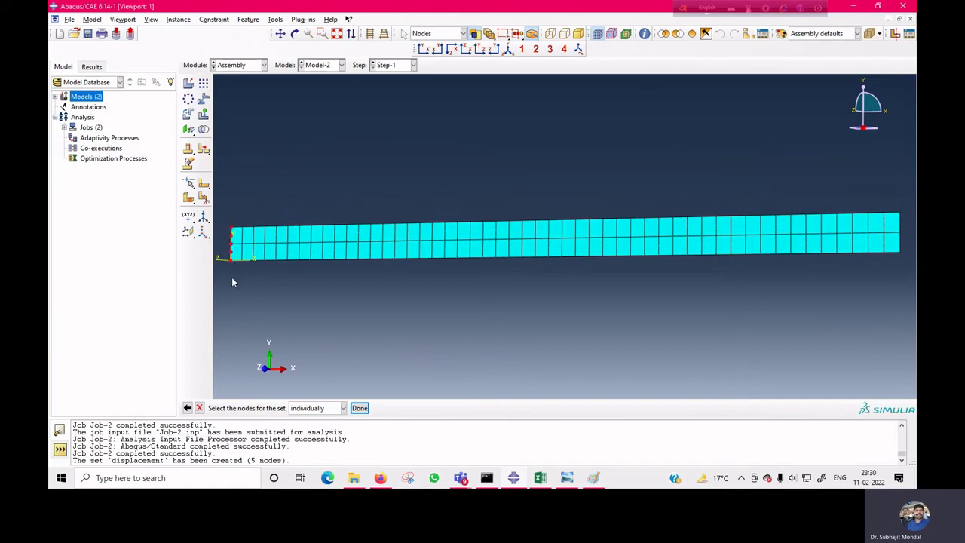
click(359, 408)
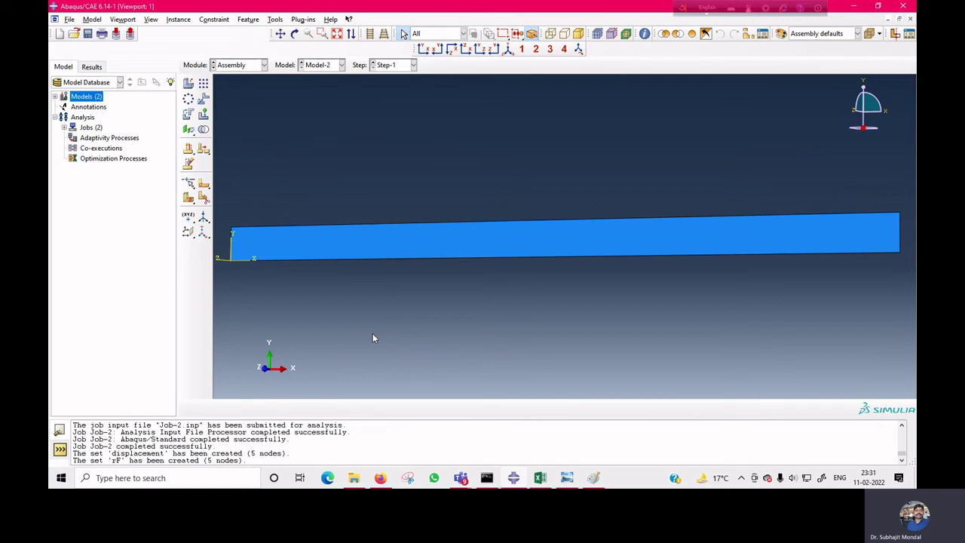
In the Step module, create a history output request named dis for Step-1 with the displacement set as its domain.
click(249, 66)
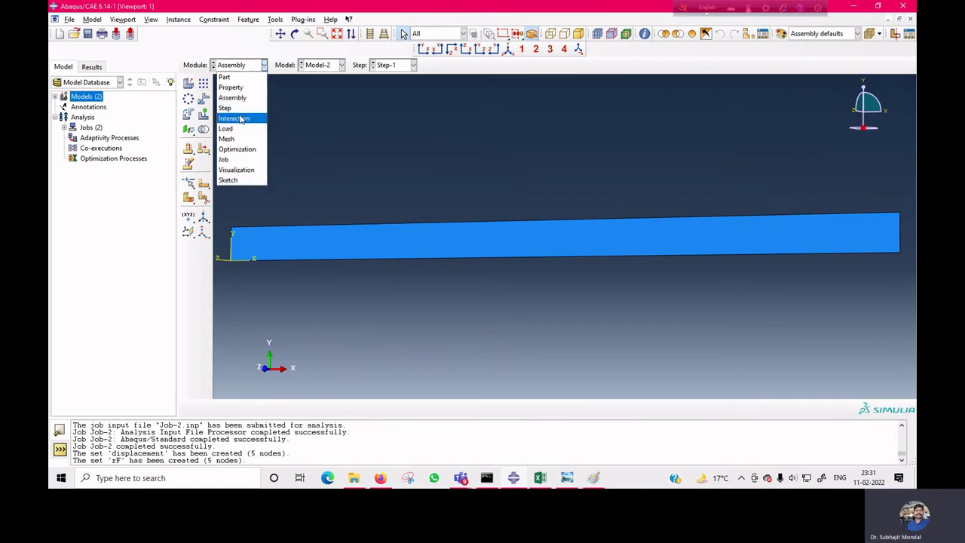
click(243, 109)
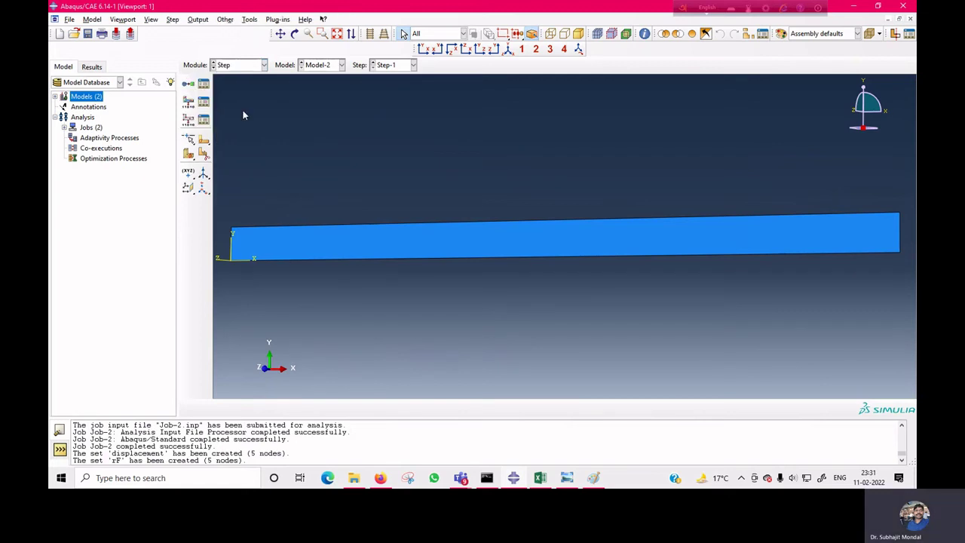
click(188, 121)
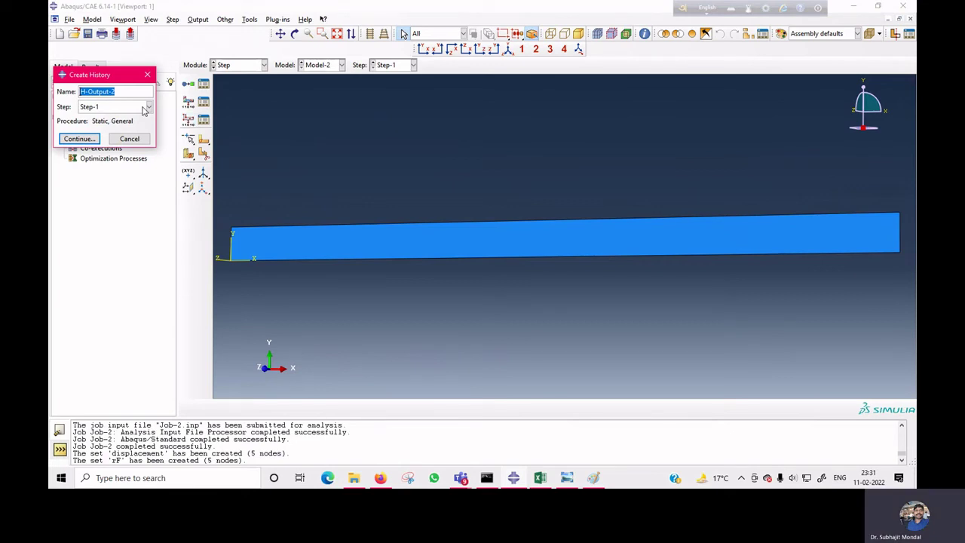
text(dis)
click(84, 142)
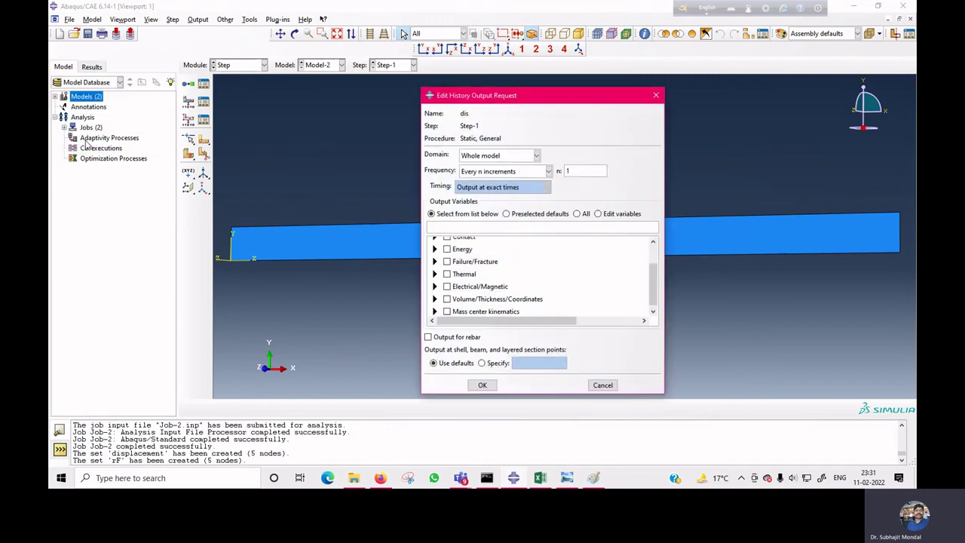
click(508, 156)
click(497, 181)
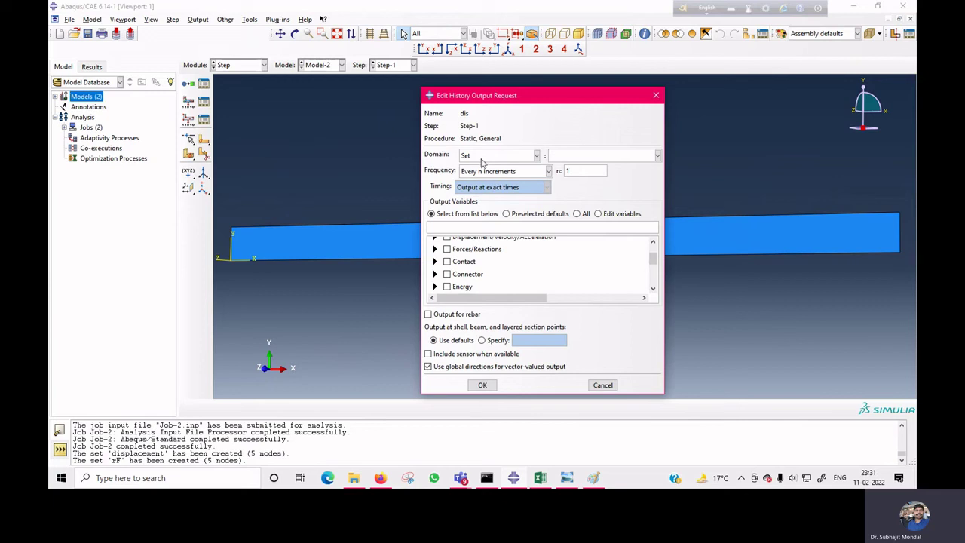
click(566, 156)
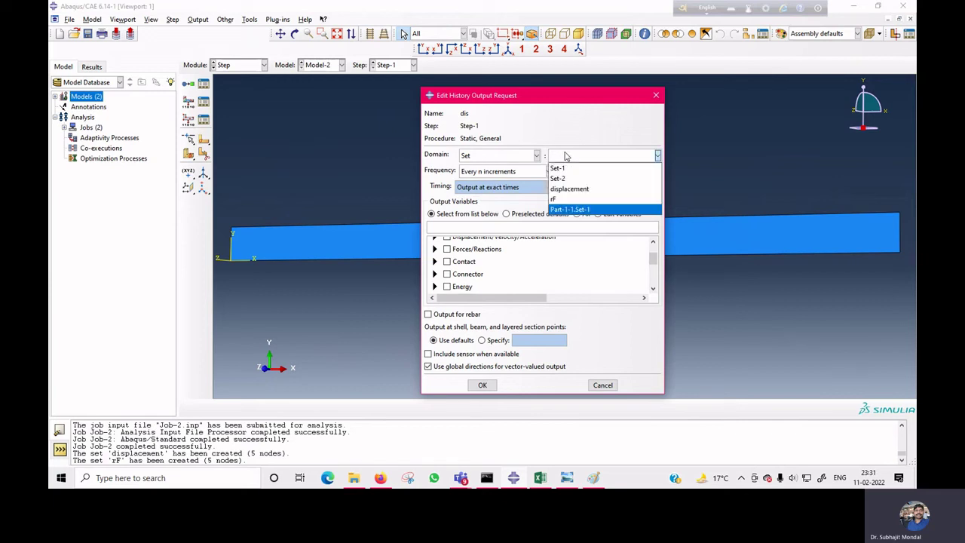
click(571, 189)
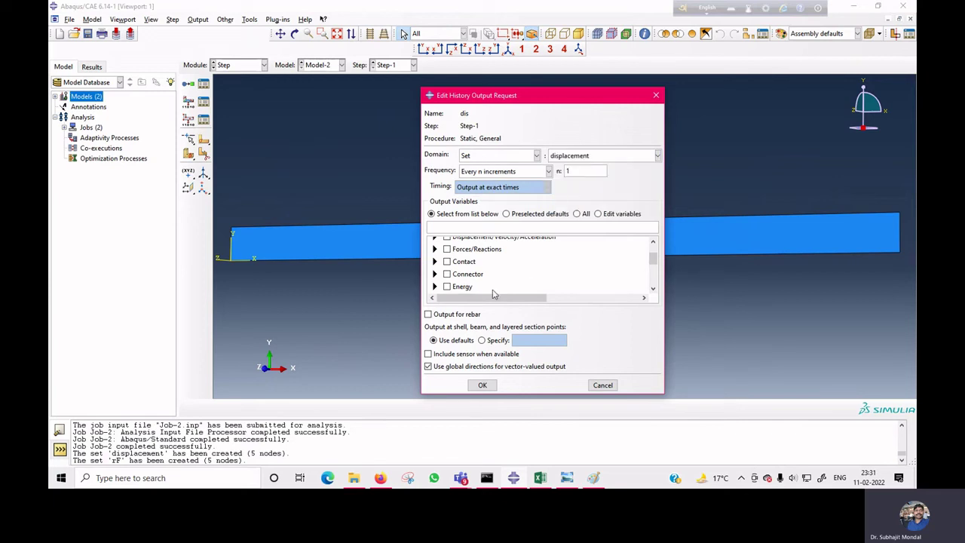
Choose only the U3 translation as output variable of the dis request and finish the request.
scroll(495, 294, up, 2)
click(435, 270)
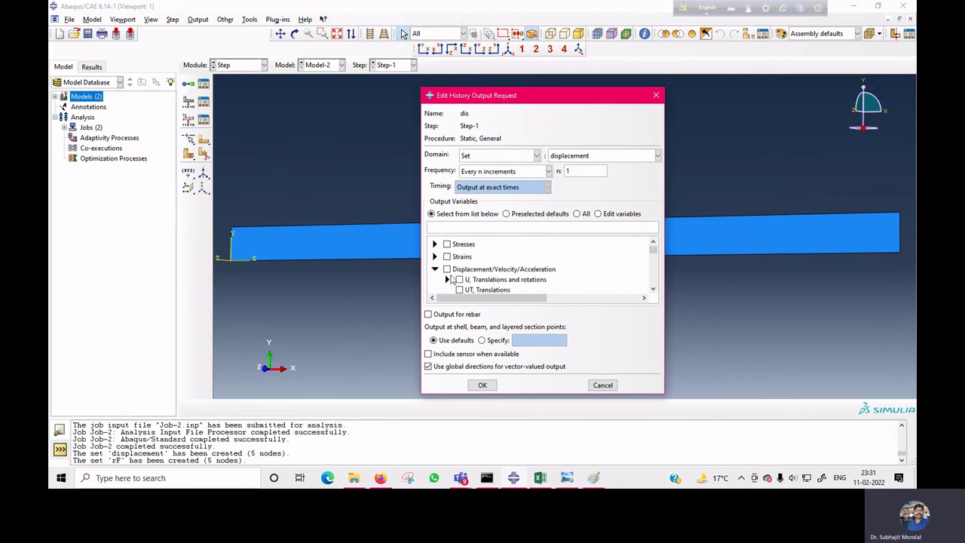
click(447, 279)
scroll(508, 291, down, 1)
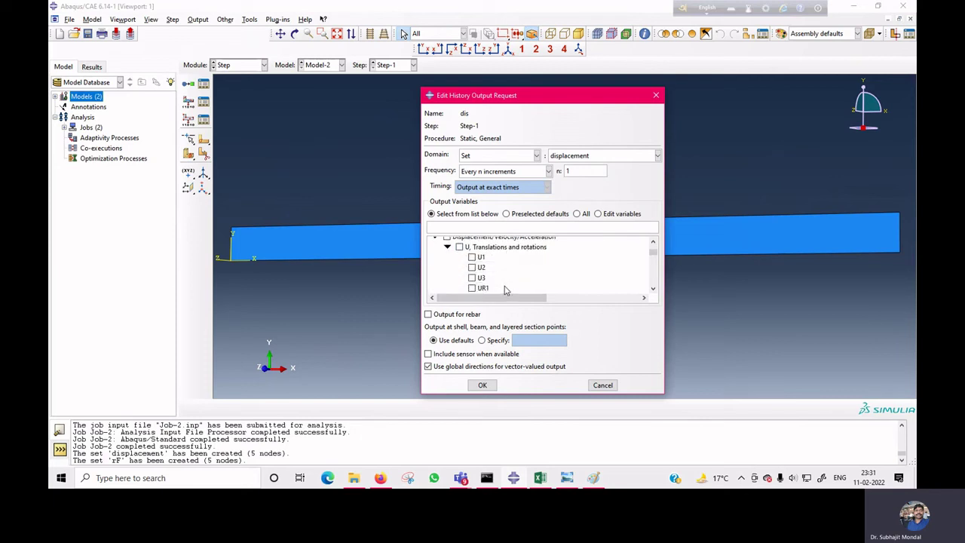
click(472, 278)
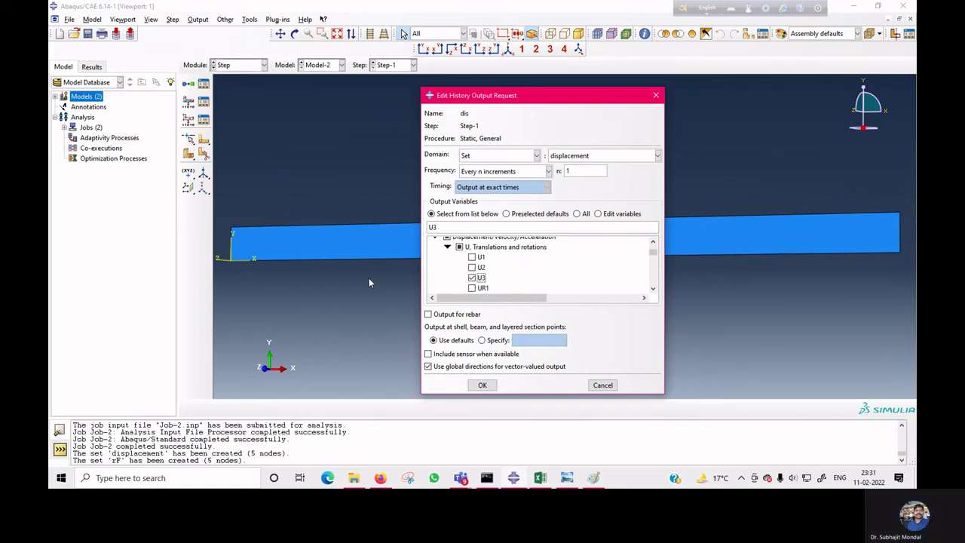
click(483, 385)
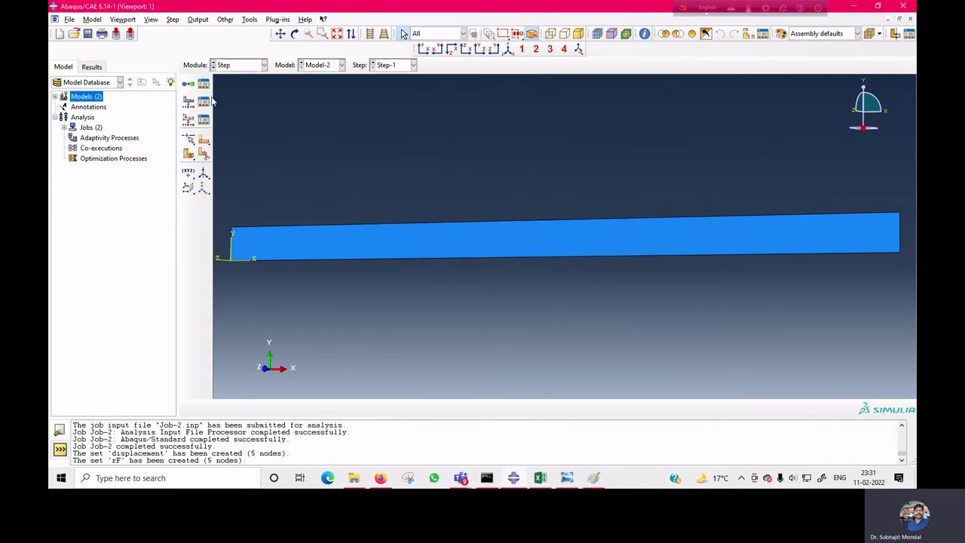
Create a second Step-1 history output request named rf with the rF set as its domain.
click(189, 124)
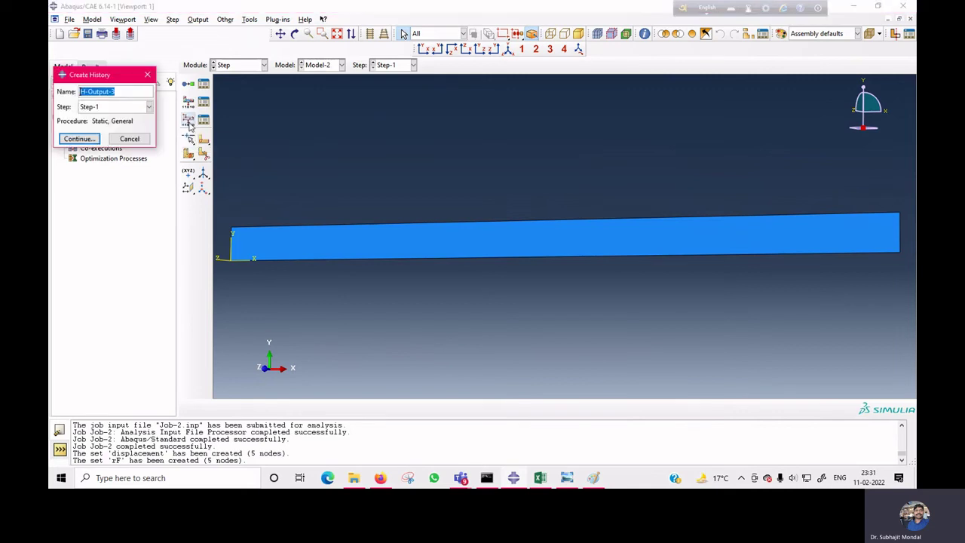
text(rf)
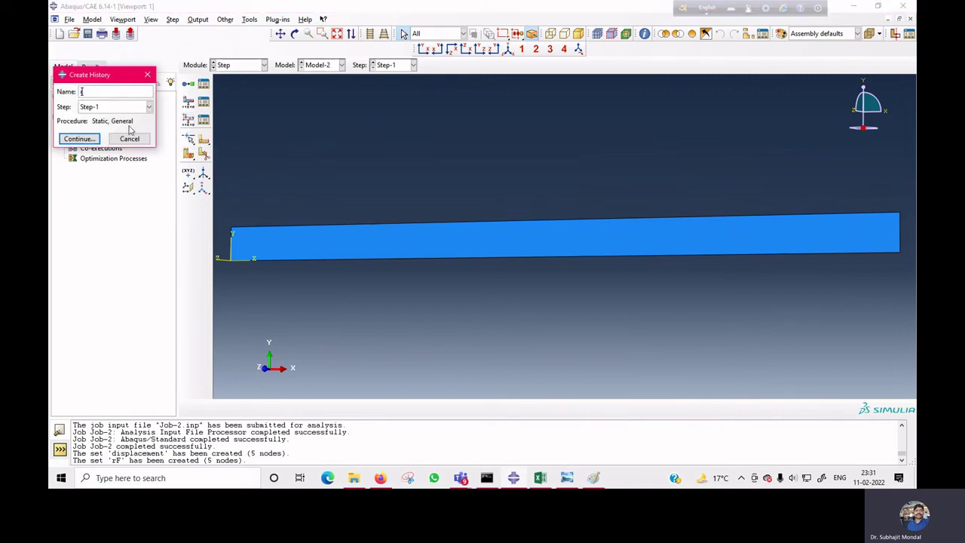
click(92, 139)
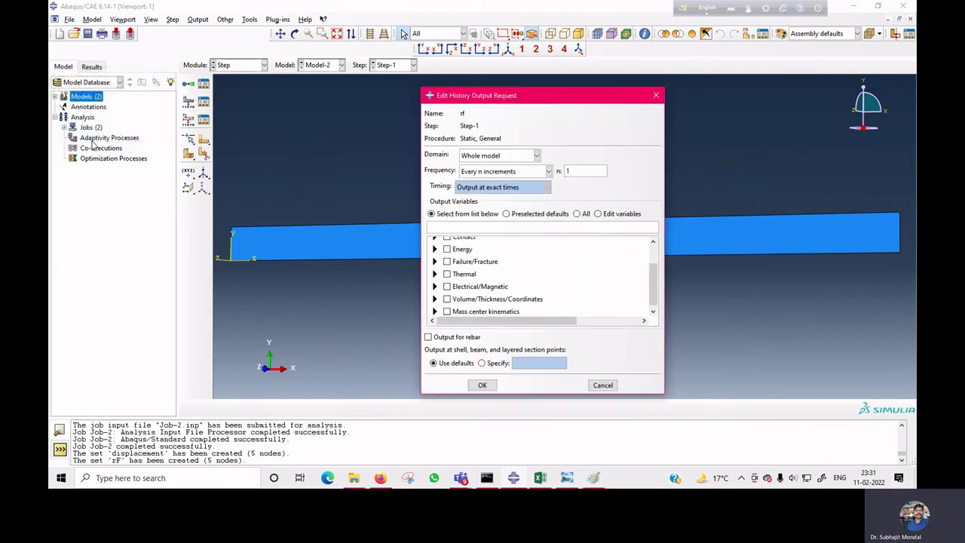
click(505, 156)
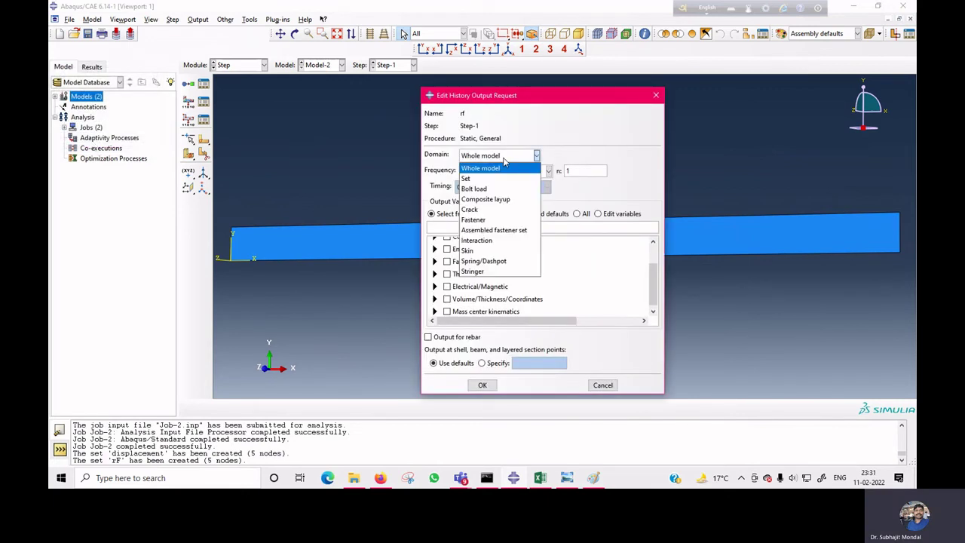
click(494, 178)
click(570, 157)
click(568, 199)
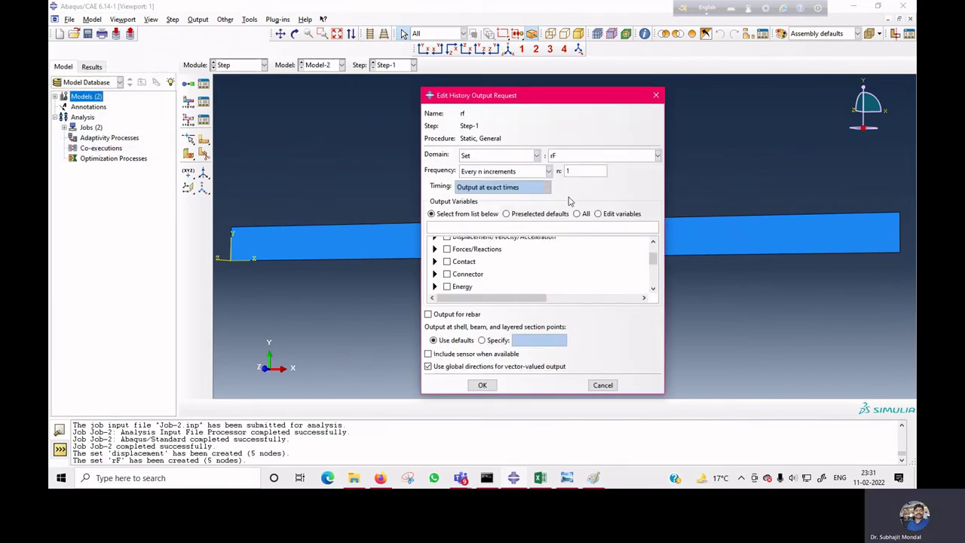
Choose only the RF3 reaction force as output variable of the rf request and finish the request.
click(434, 249)
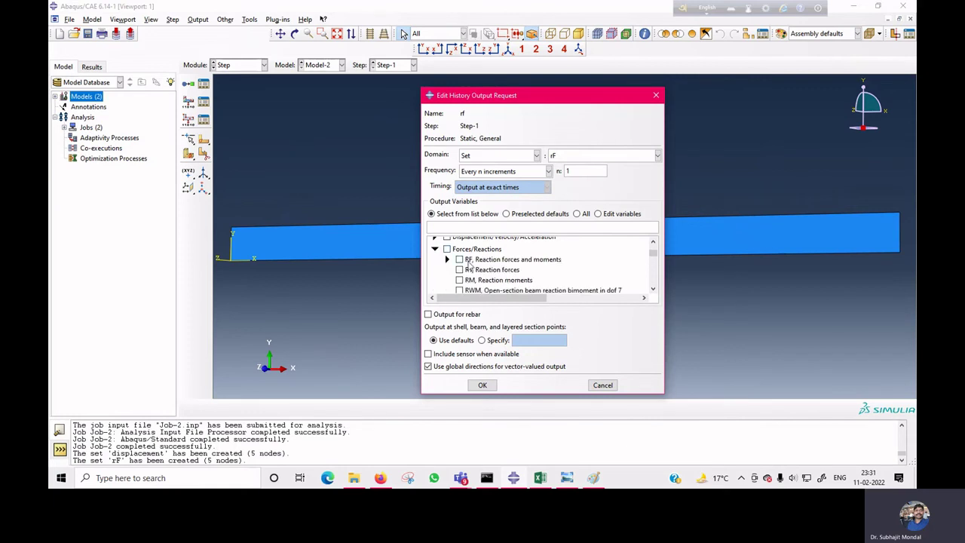
click(446, 259)
click(476, 291)
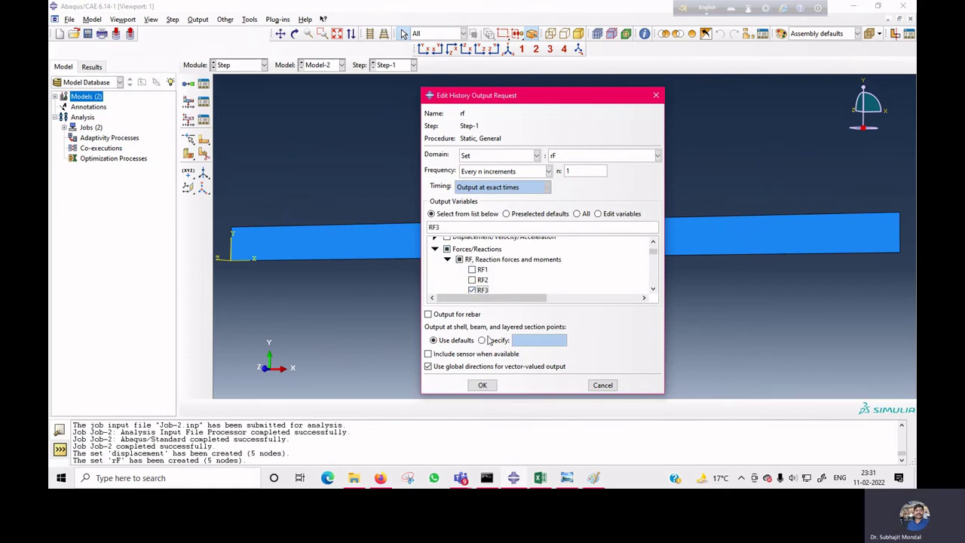
click(483, 385)
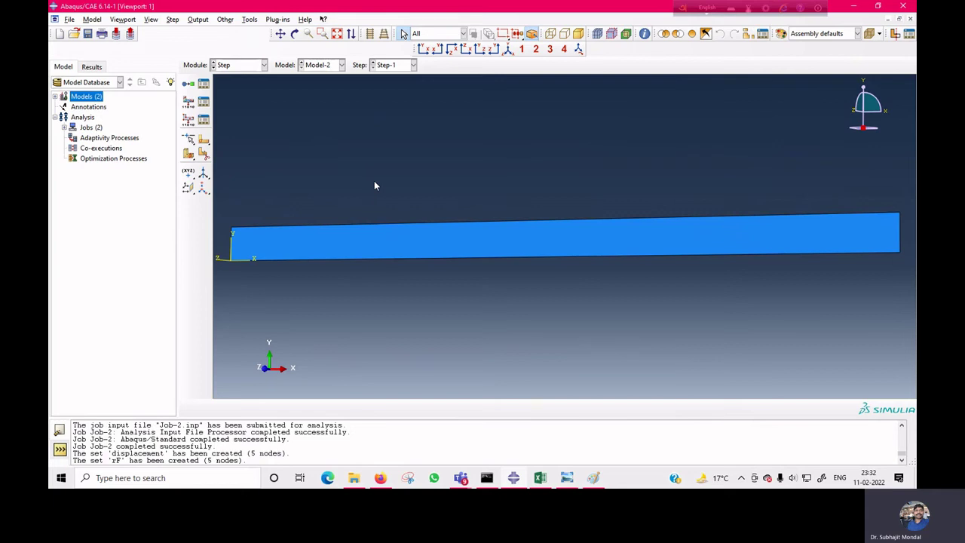
Resubmit Job-2 in the Job module, overwriting its existing files, and open its results.
click(250, 65)
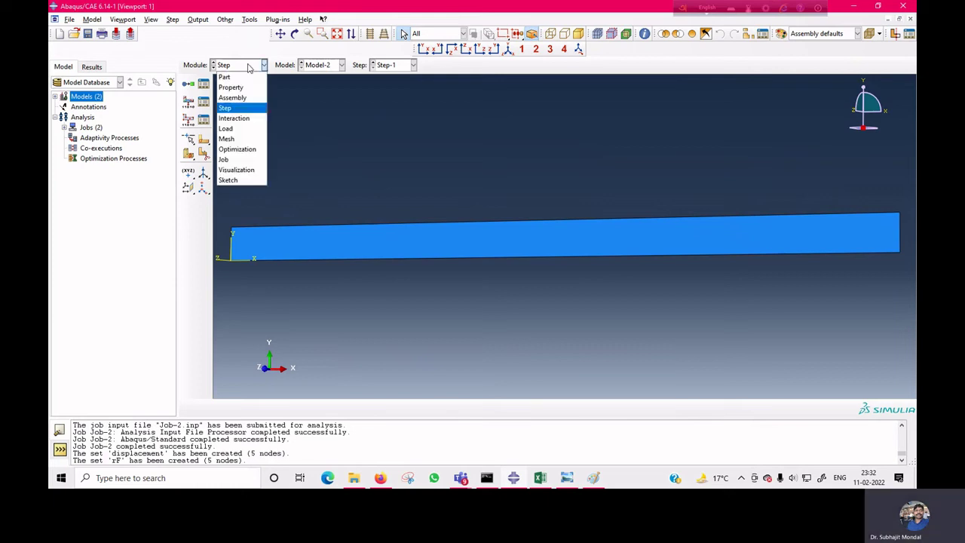
click(229, 160)
click(481, 287)
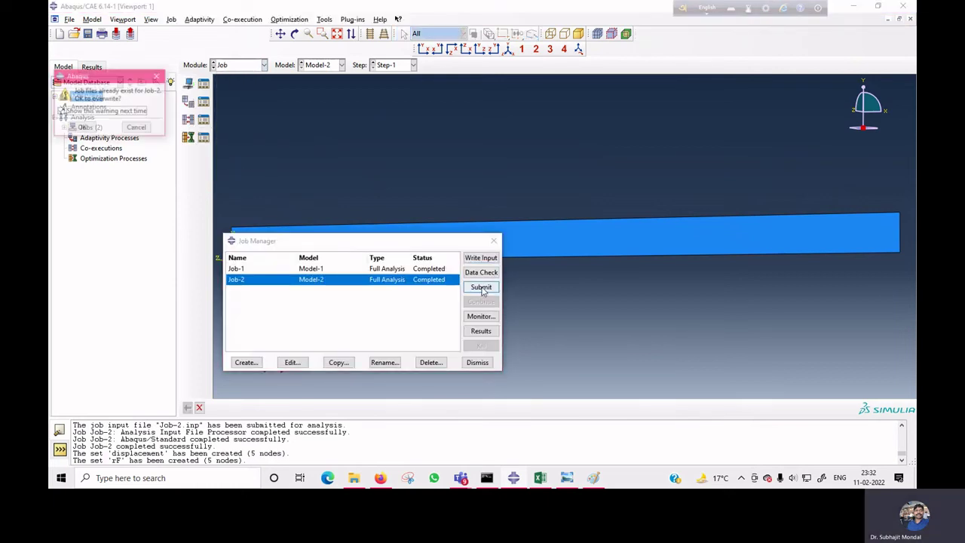
click(81, 127)
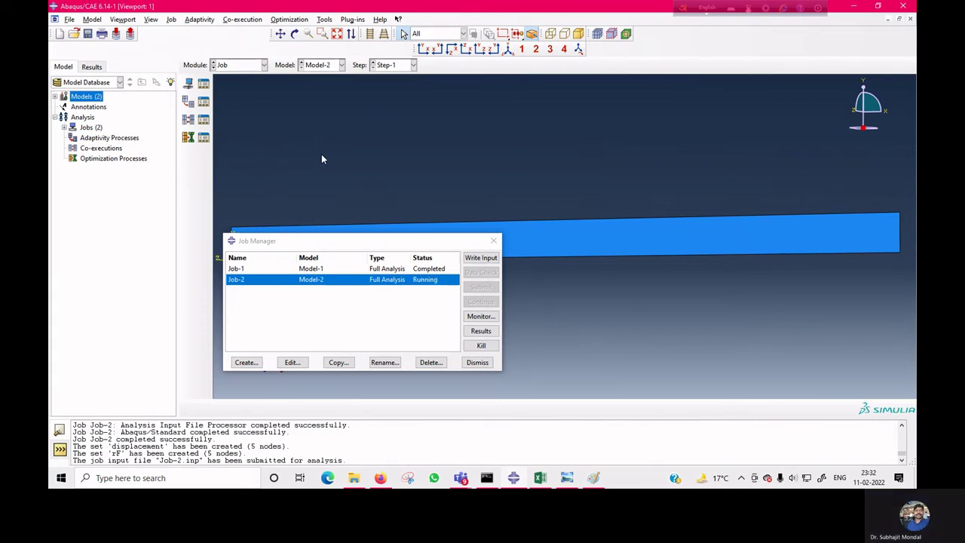
click(480, 332)
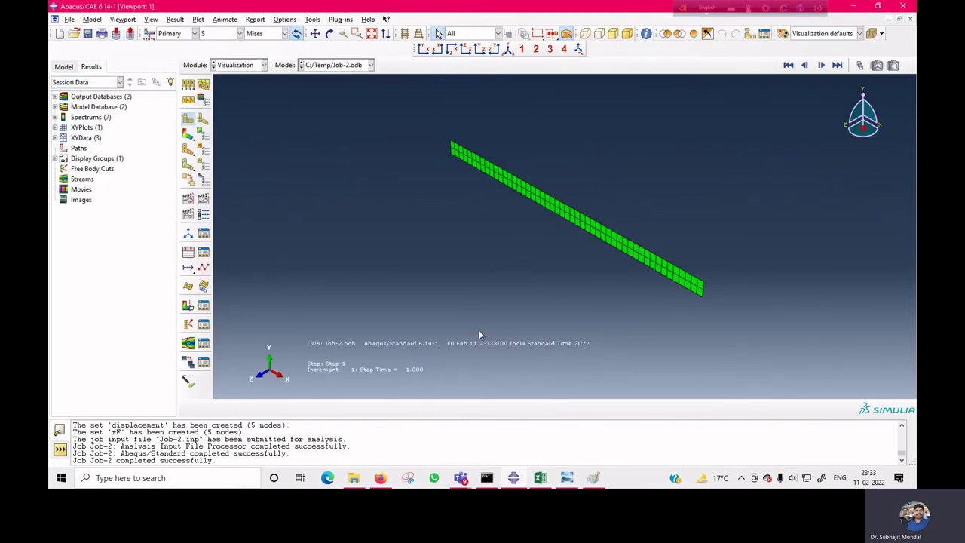
Create XY data from the ODB history output by summing RF3 over all rF set nodes, save it as RF3 and plot it.
click(187, 255)
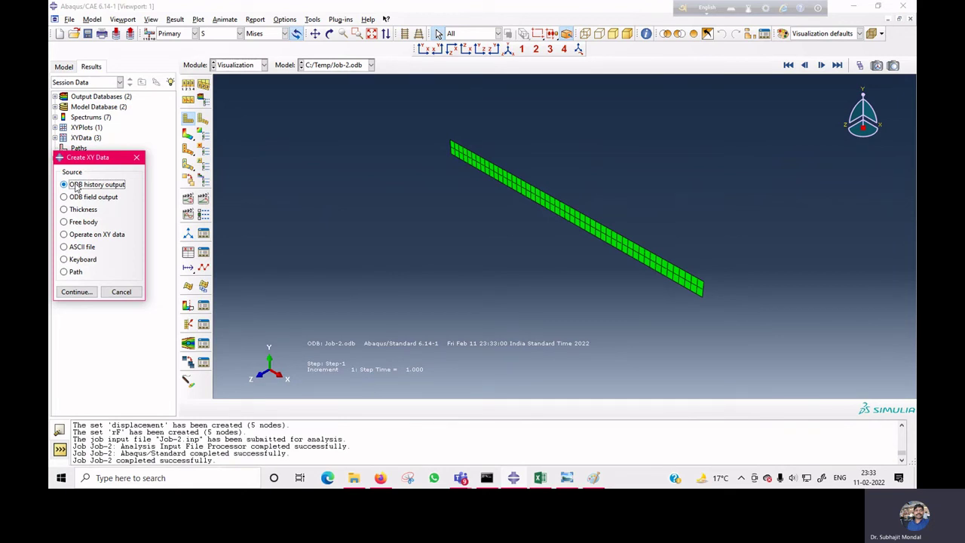
click(70, 297)
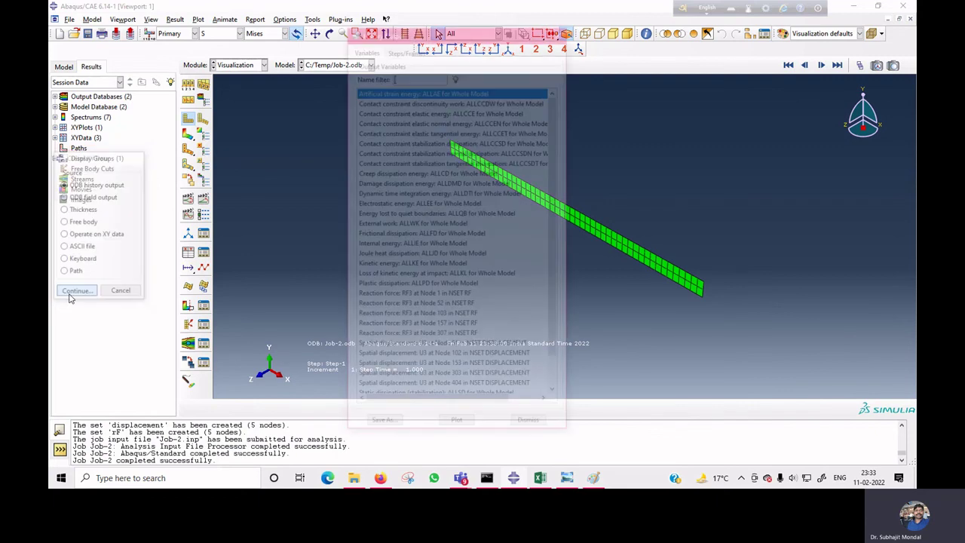
scroll(469, 301, down, 2)
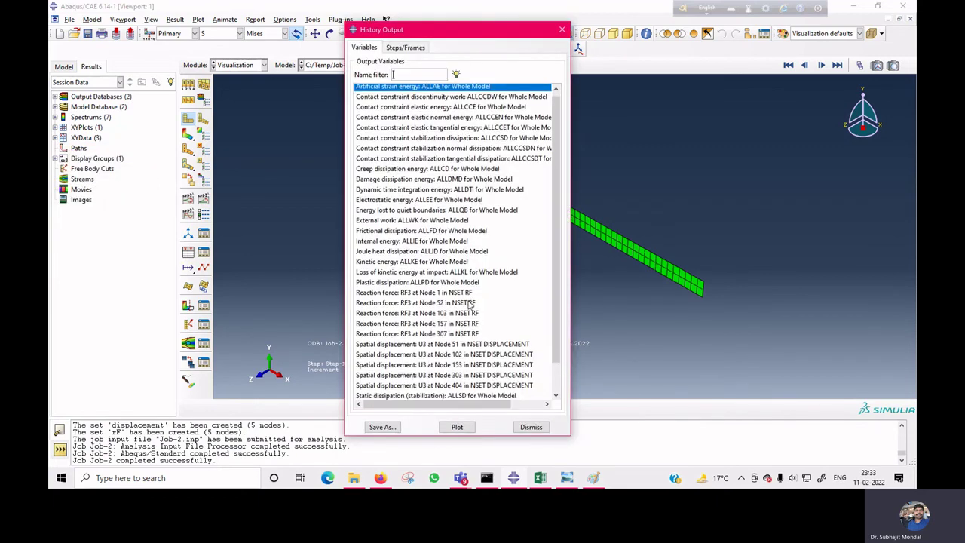
click(461, 262)
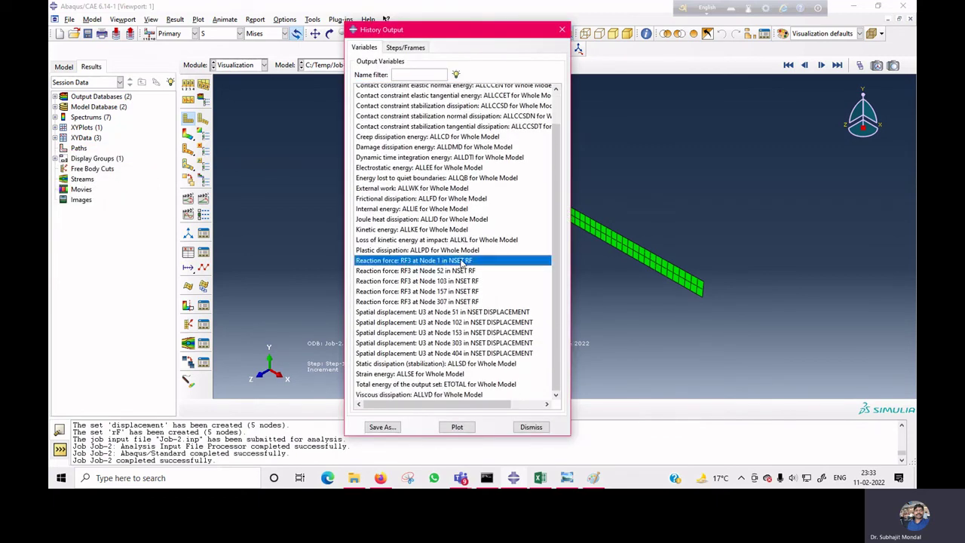
shift+click(461, 302)
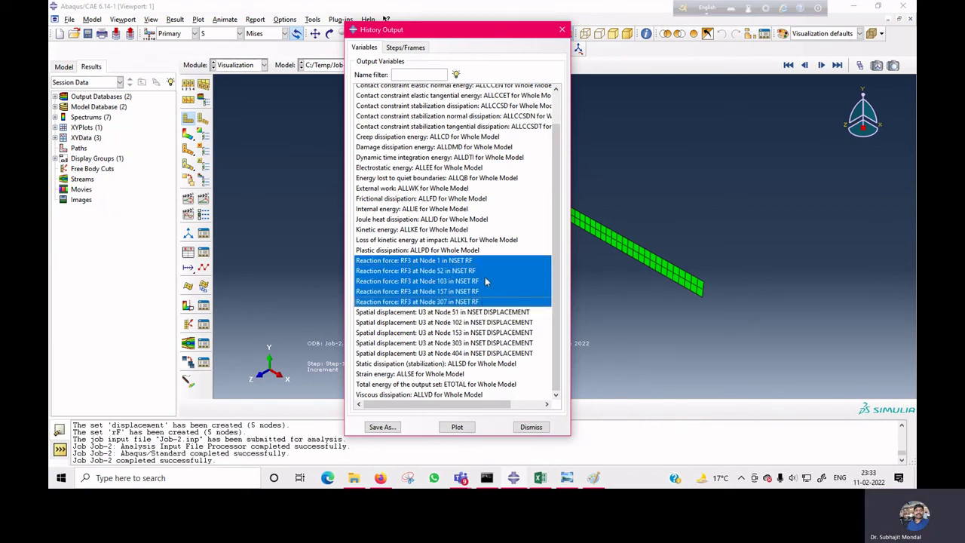
click(391, 427)
click(414, 241)
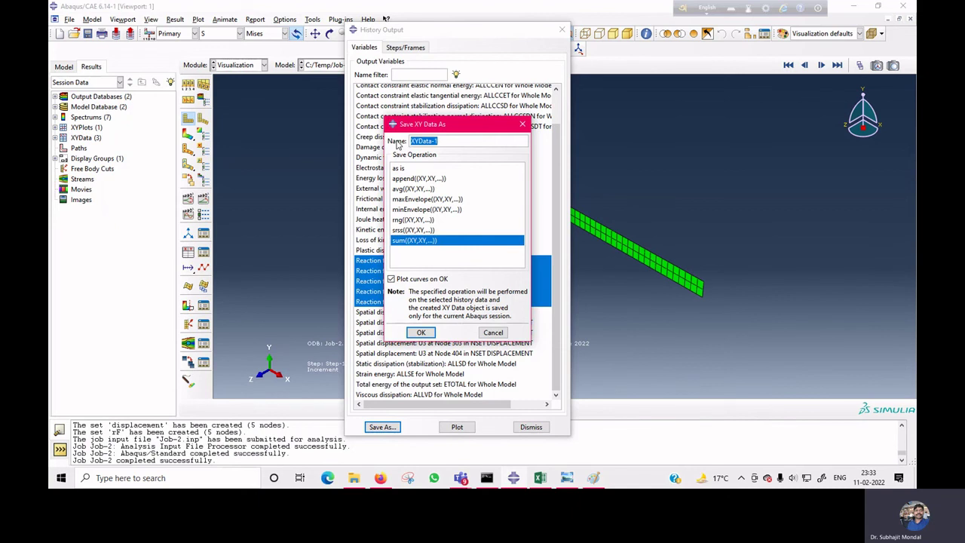
text(RF3)
click(421, 332)
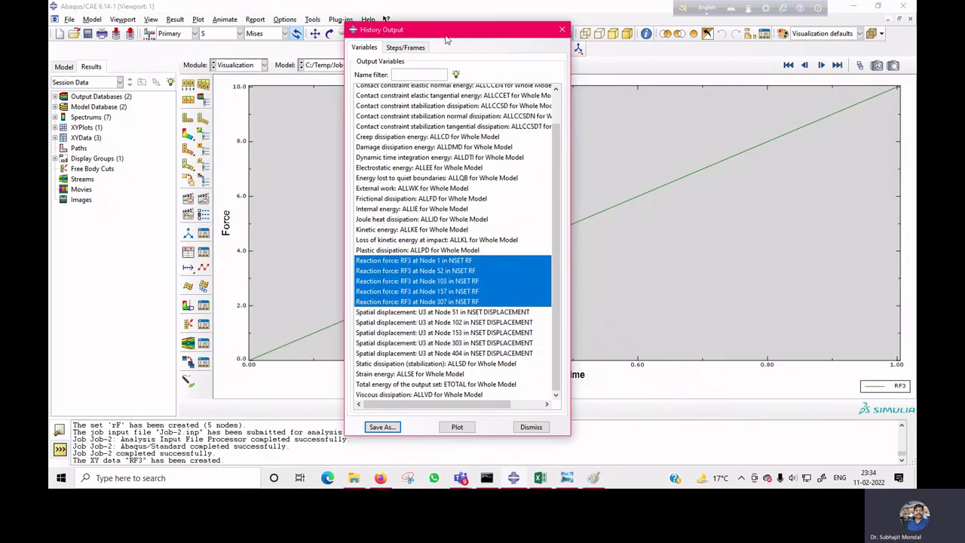
Average the U3 displacement history over all DISPLACEMENT set nodes, save it as u3 with its curve plotted, and dismiss the history output.
drag(450, 36, 867, 90)
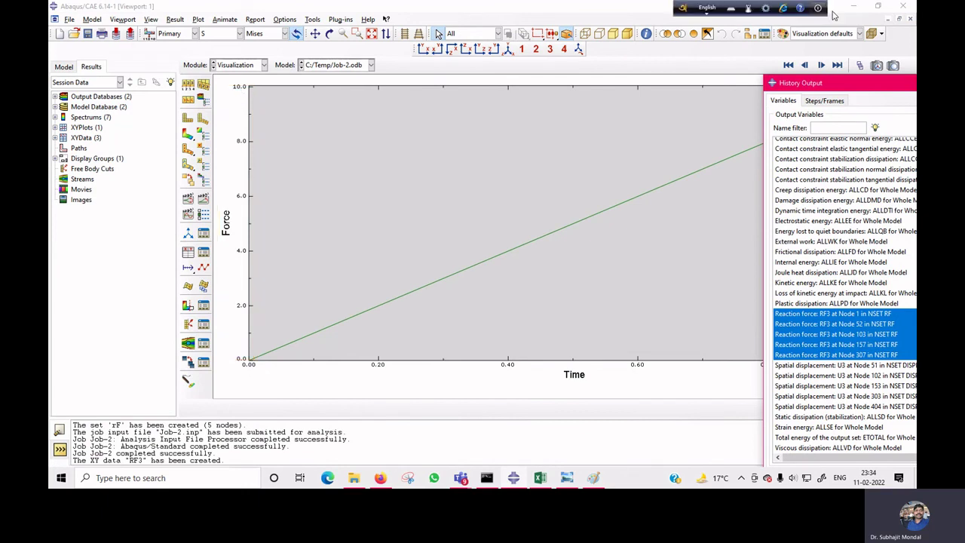
drag(871, 81, 616, 19)
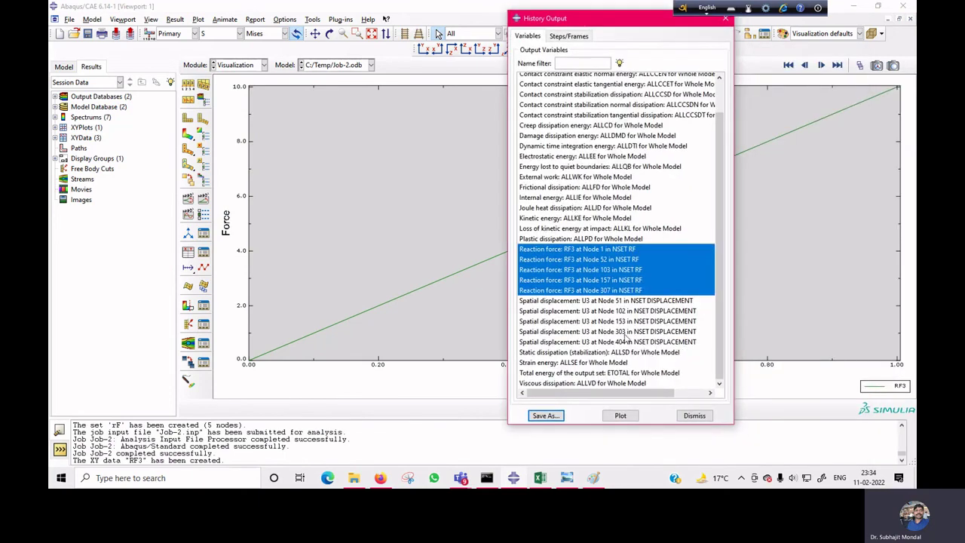
click(625, 305)
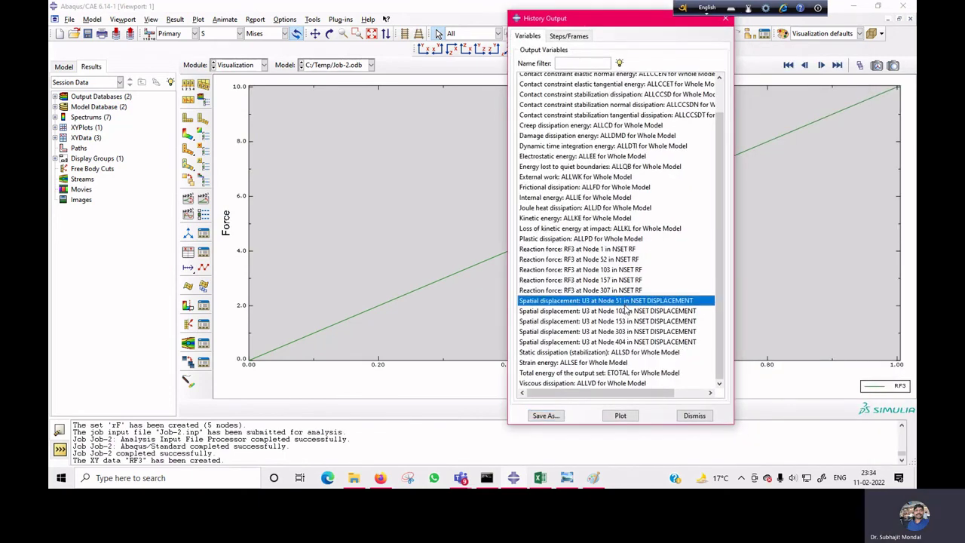
shift+click(622, 342)
click(545, 416)
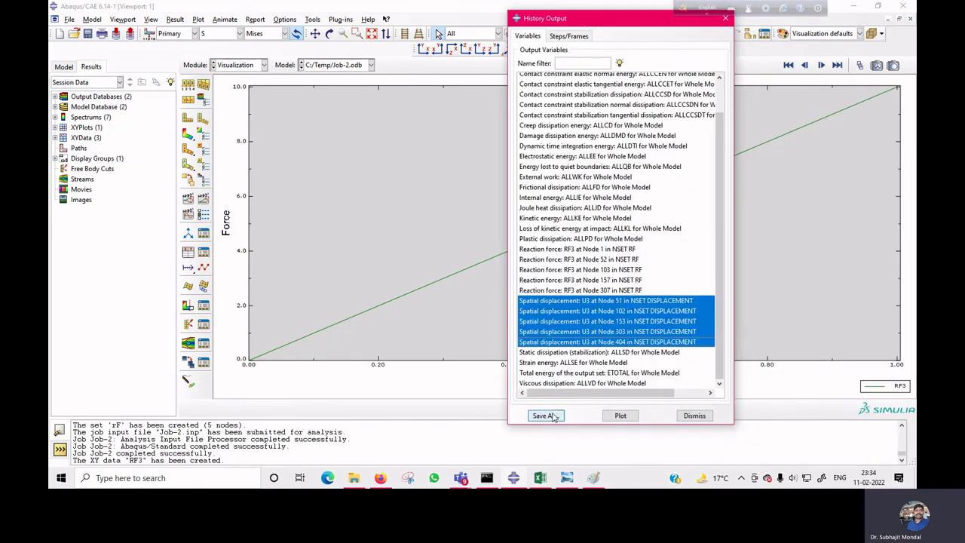
text(u)
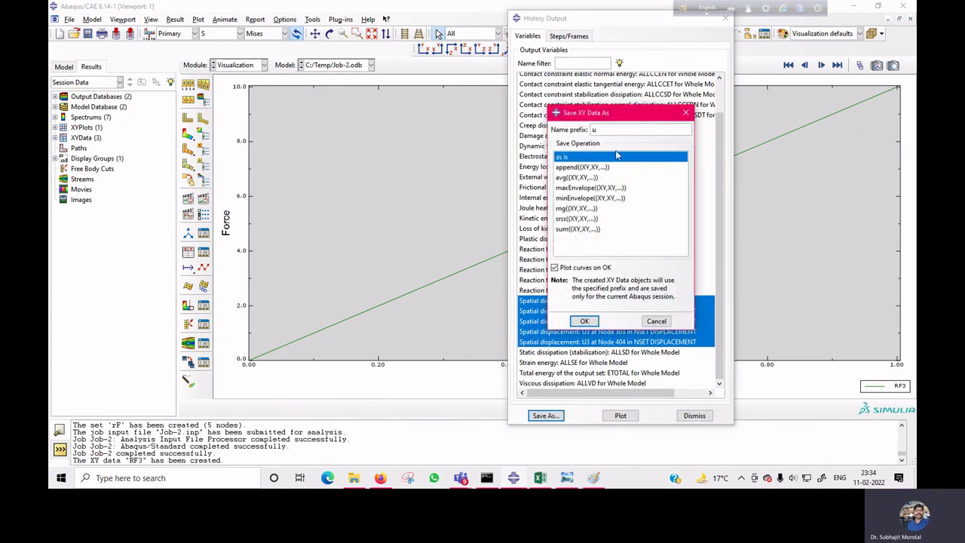
text(3)
click(580, 178)
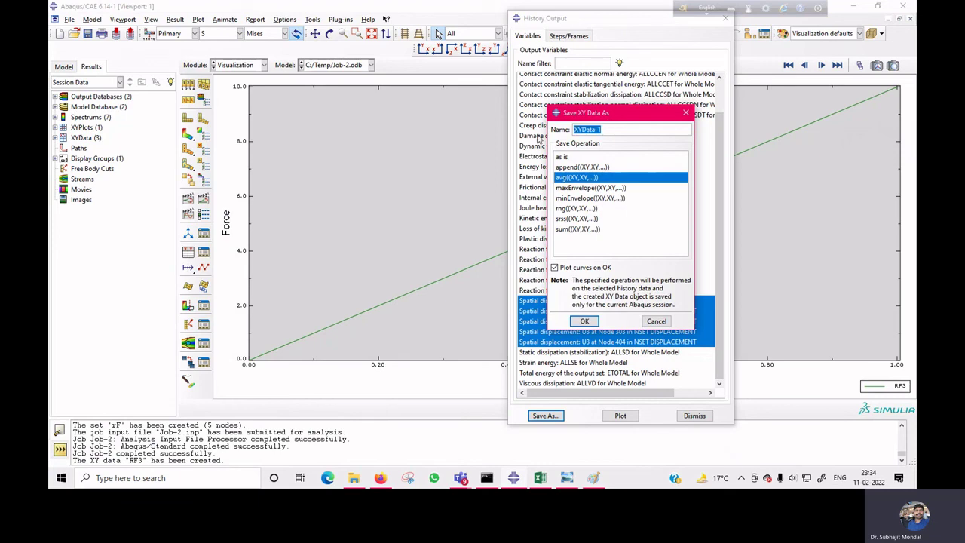
text(u3)
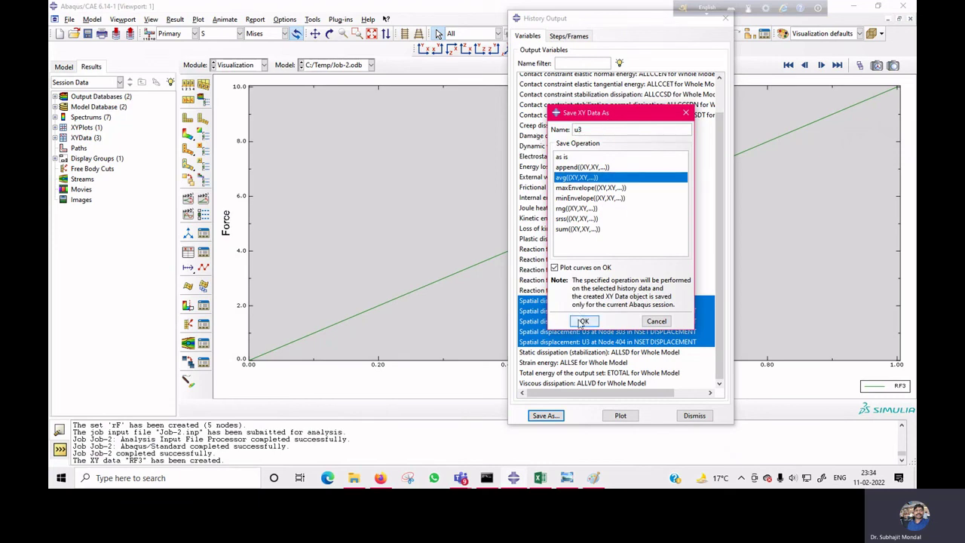
click(583, 321)
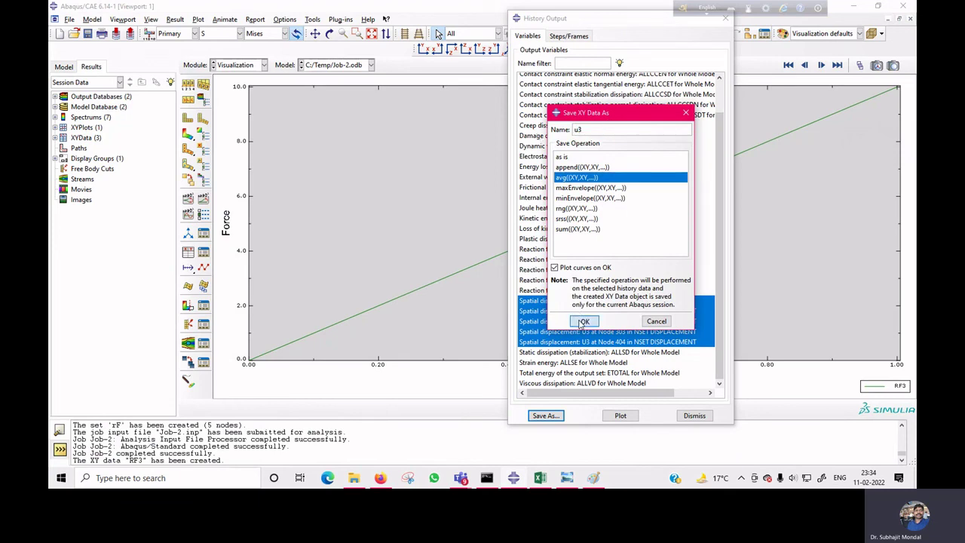
click(693, 415)
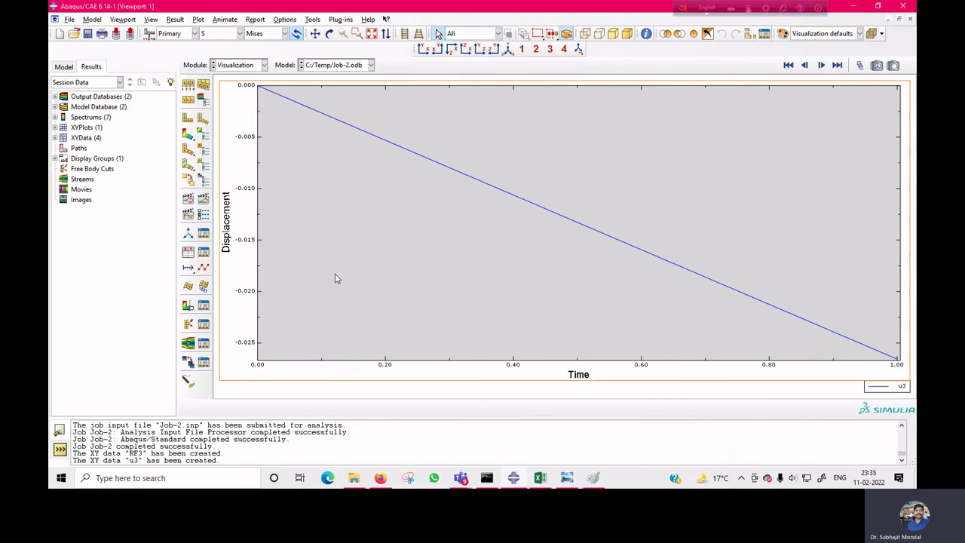
Operate on XY data to plot force against displacement with the expression combine(-"u3", "RF3").
click(188, 251)
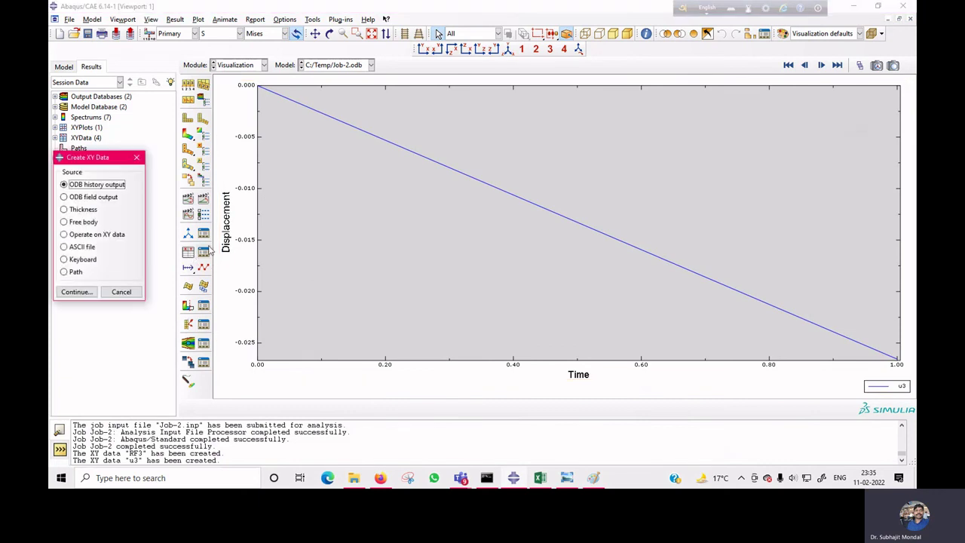
click(90, 235)
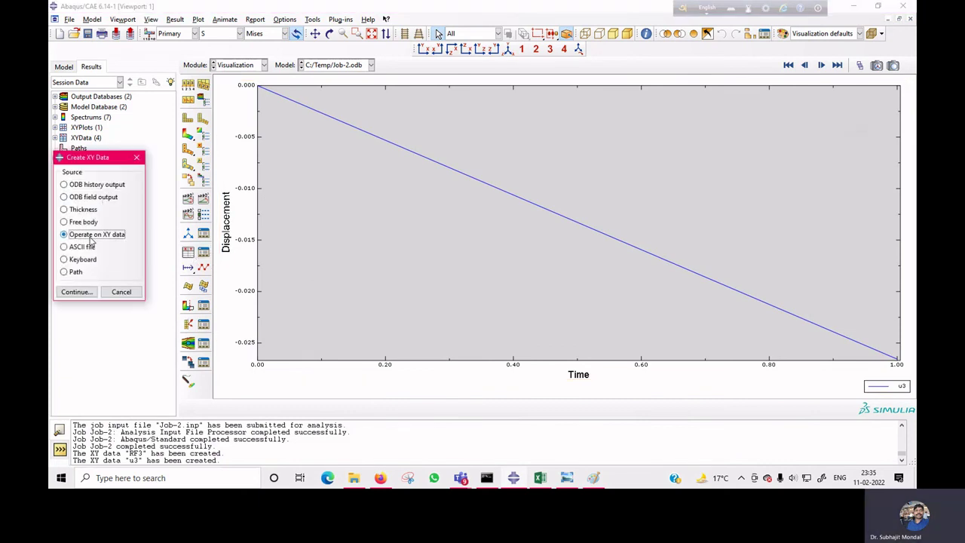
click(76, 292)
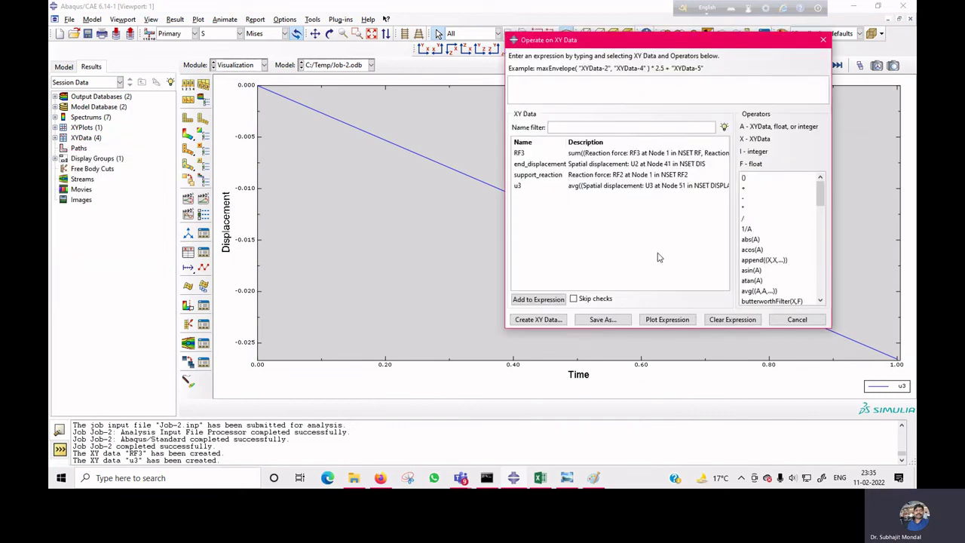
scroll(764, 279, down, 3)
click(760, 299)
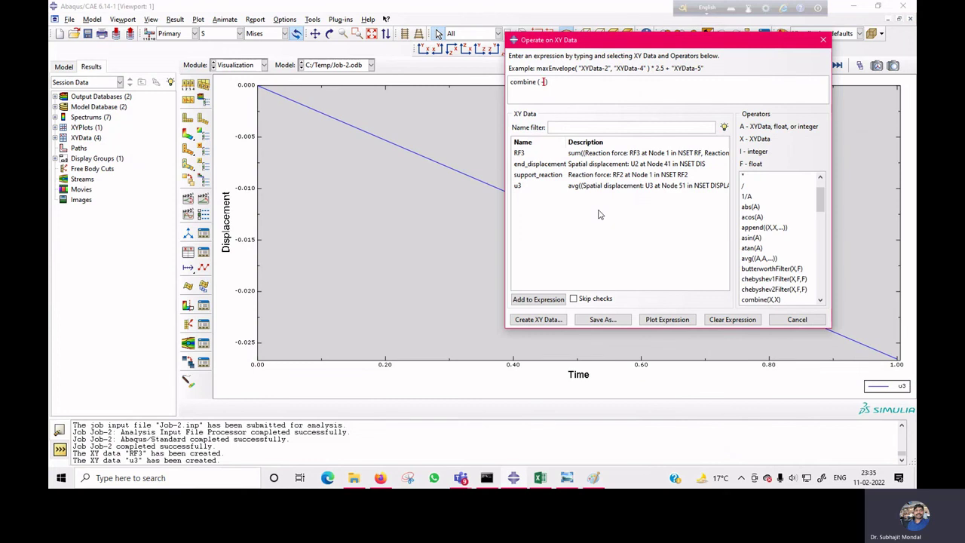
click(579, 189)
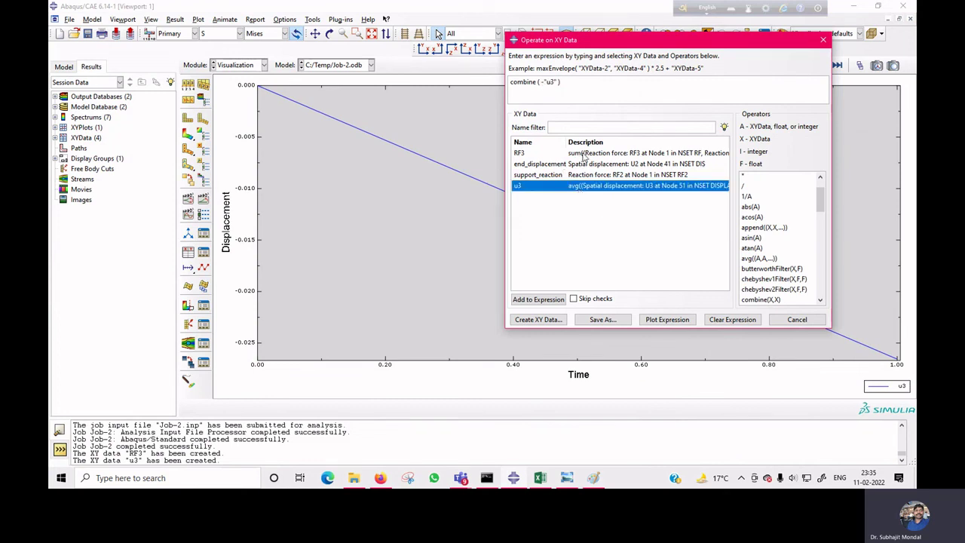
click(583, 155)
click(655, 321)
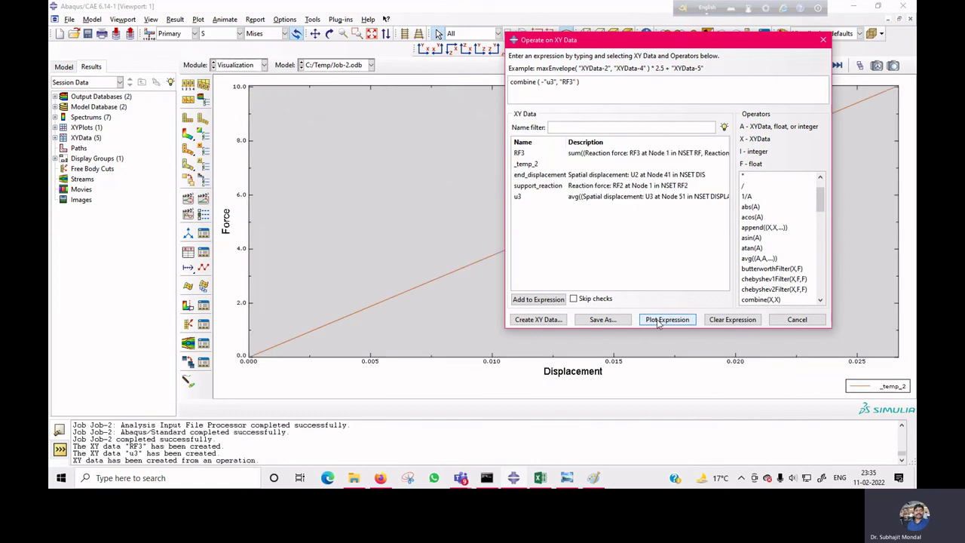
click(781, 319)
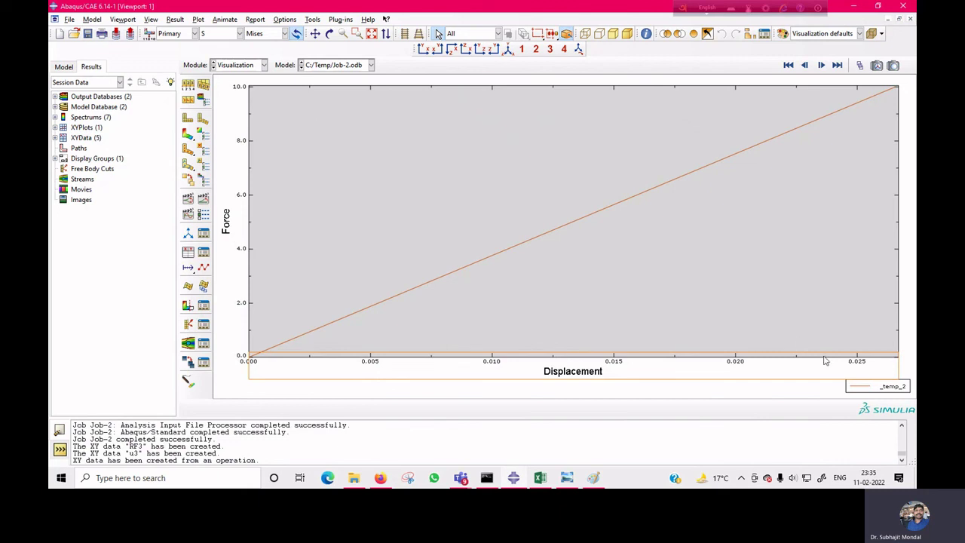
Print the force-displacement plot to a greyscale TIFF file named sssss.
click(69, 21)
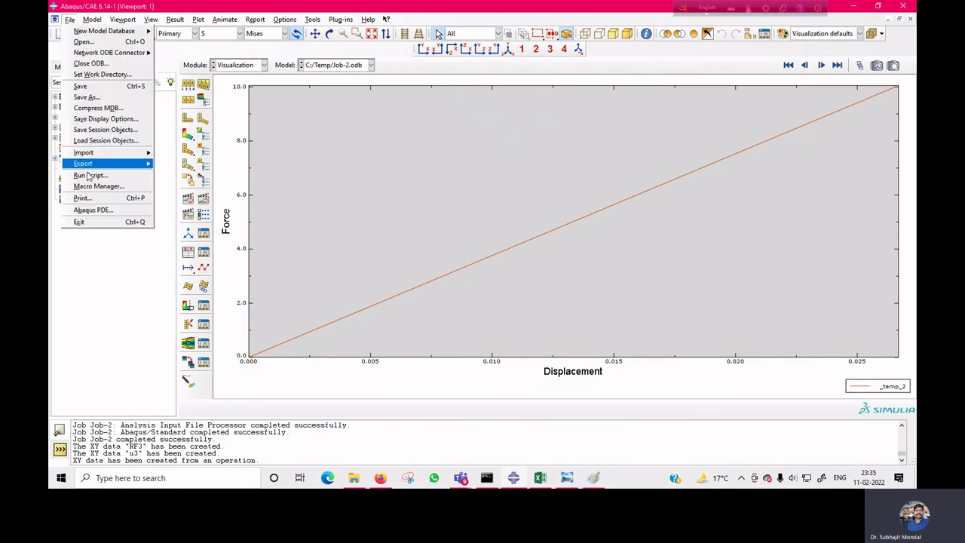
click(89, 199)
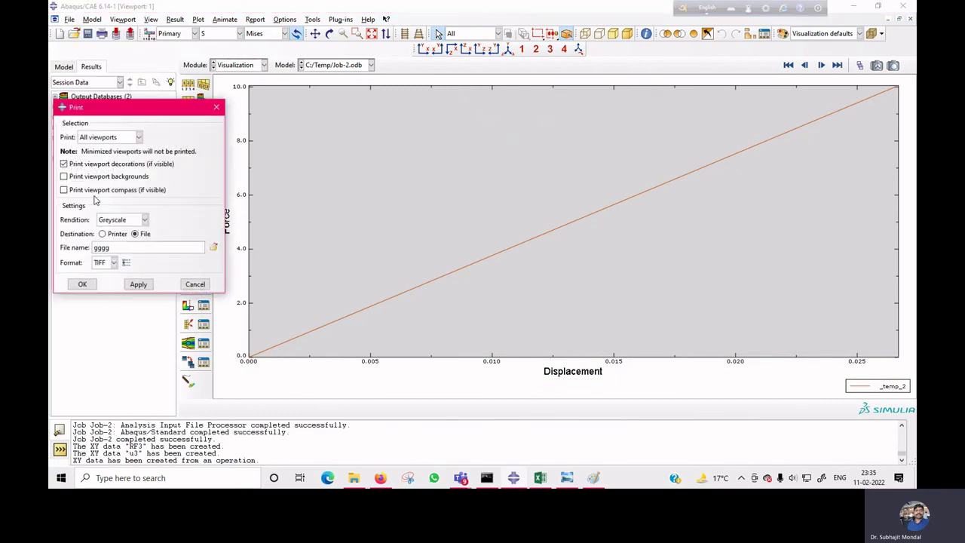
click(136, 220)
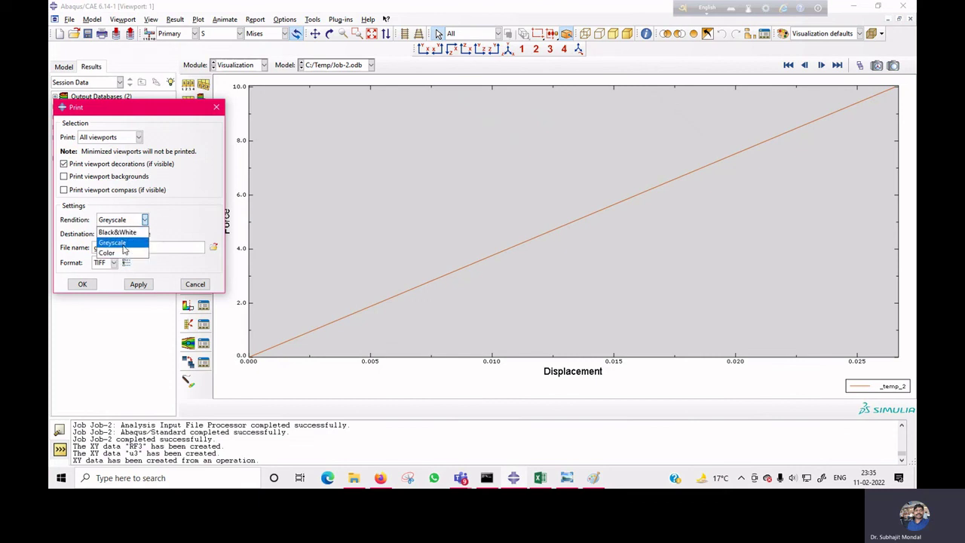
click(128, 243)
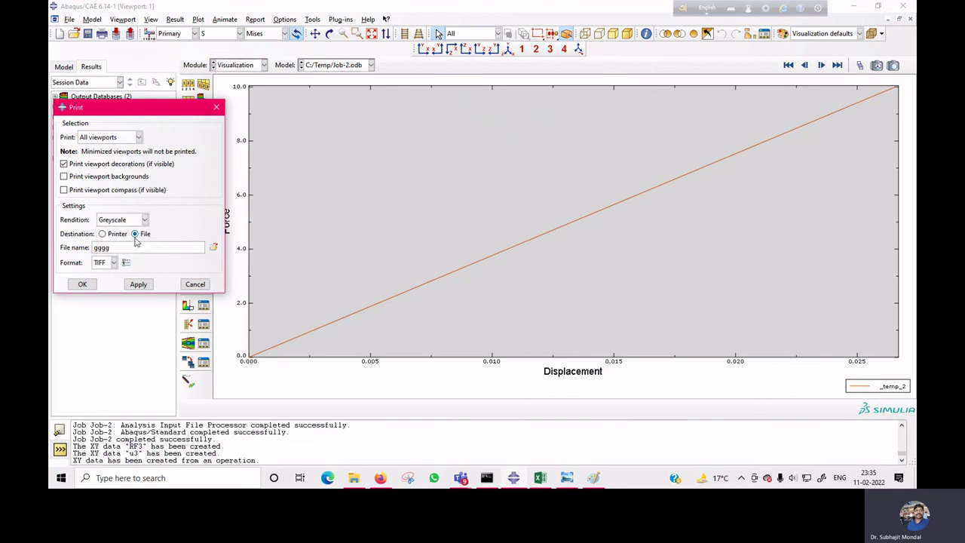
drag(121, 246, 92, 248)
key(BackSpace)
text(sssss)
click(113, 263)
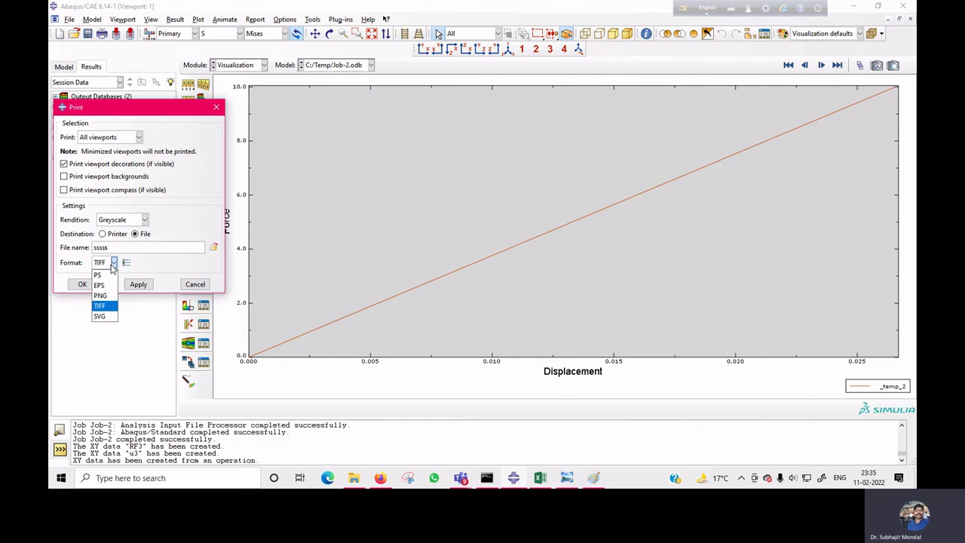
click(110, 306)
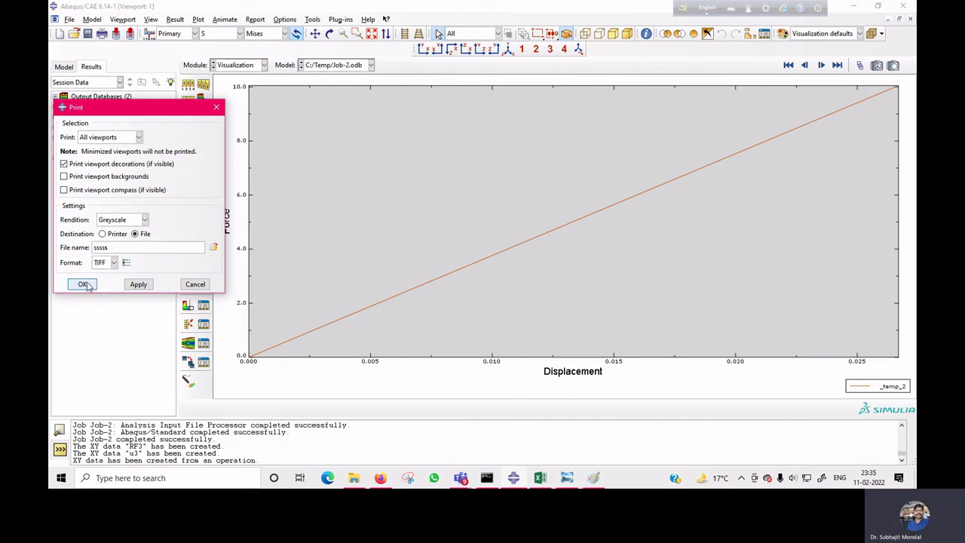
click(85, 285)
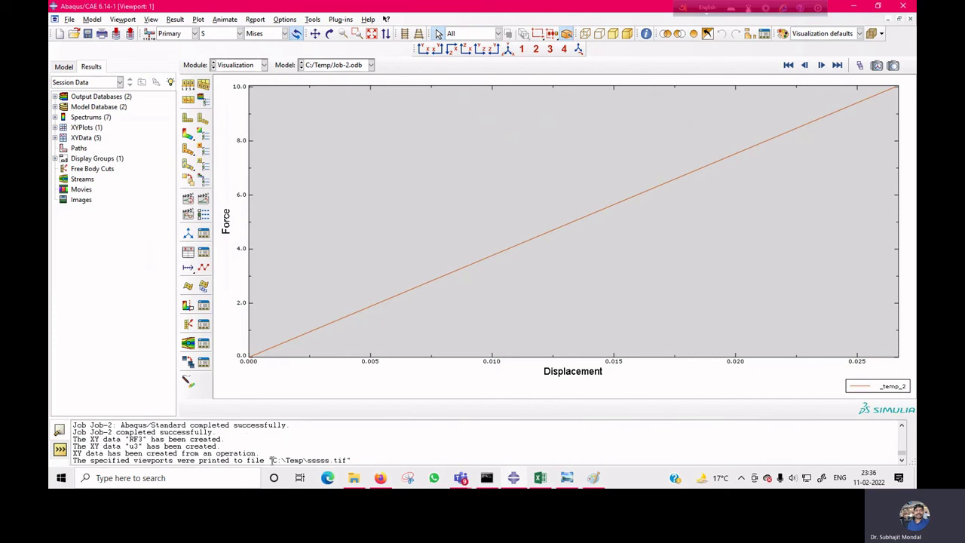
Switch to File Explorer and open the printed sssss TIF image from C:\Temp to check it.
drag(270, 459, 357, 458)
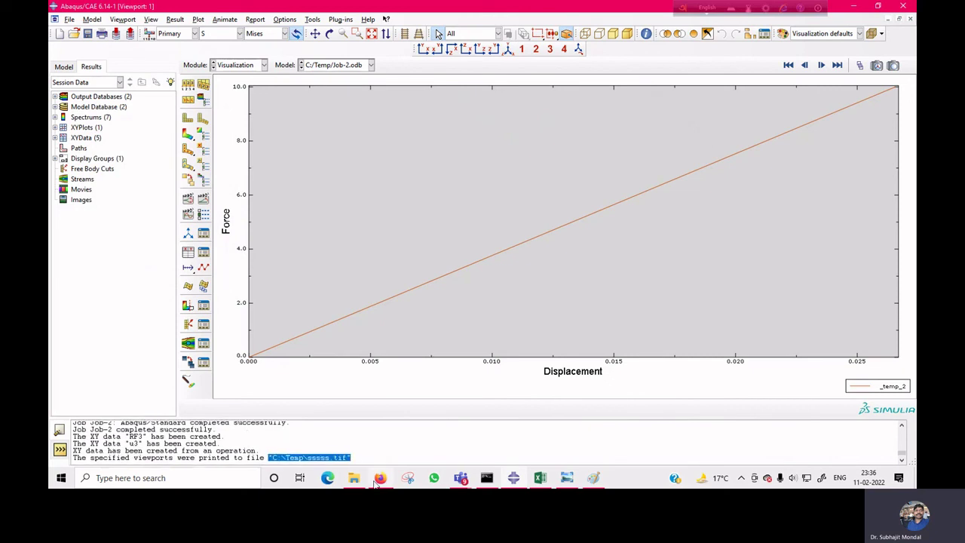
click(353, 477)
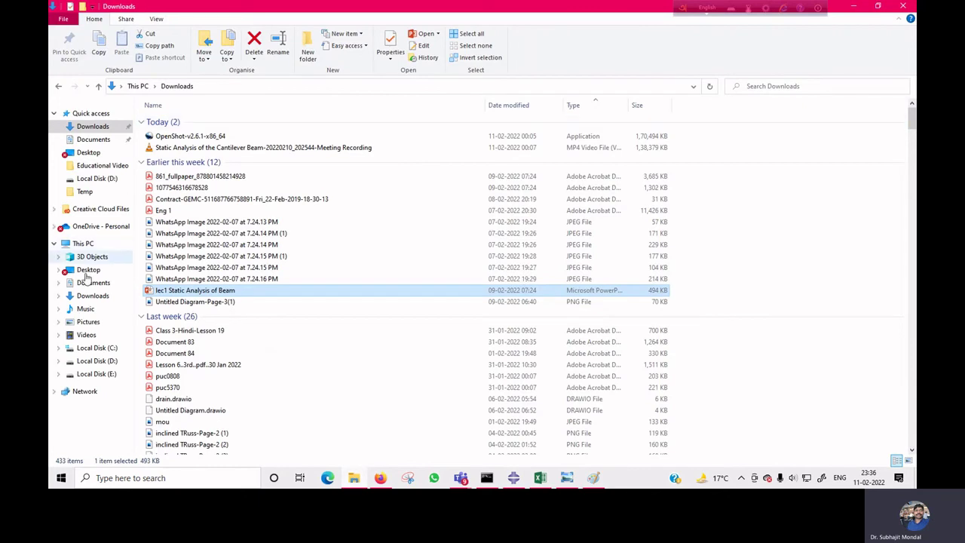
click(96, 348)
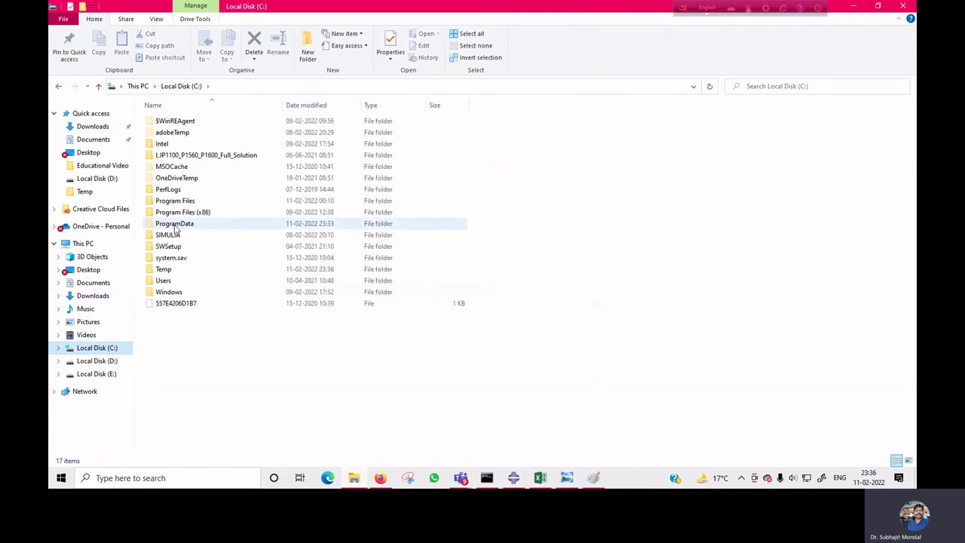
double_click(167, 269)
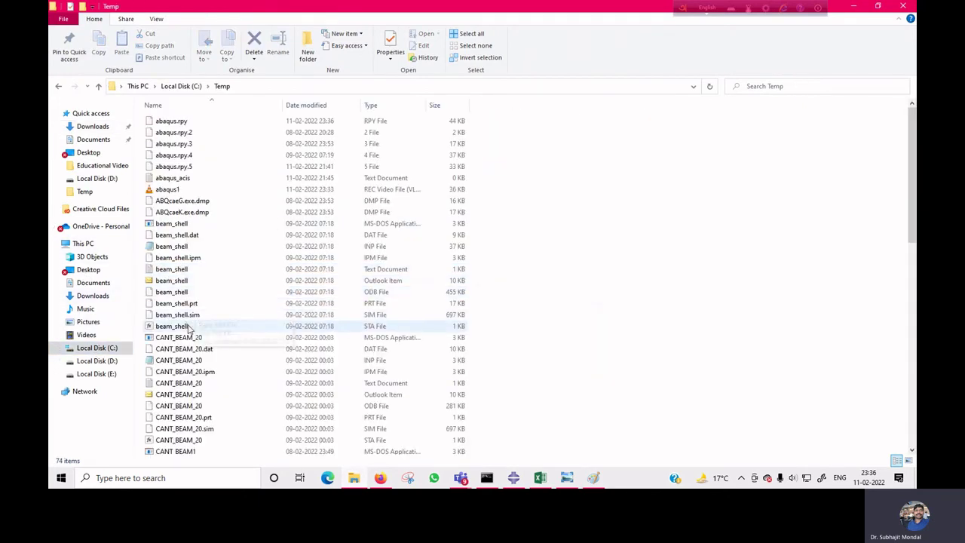
key(s)
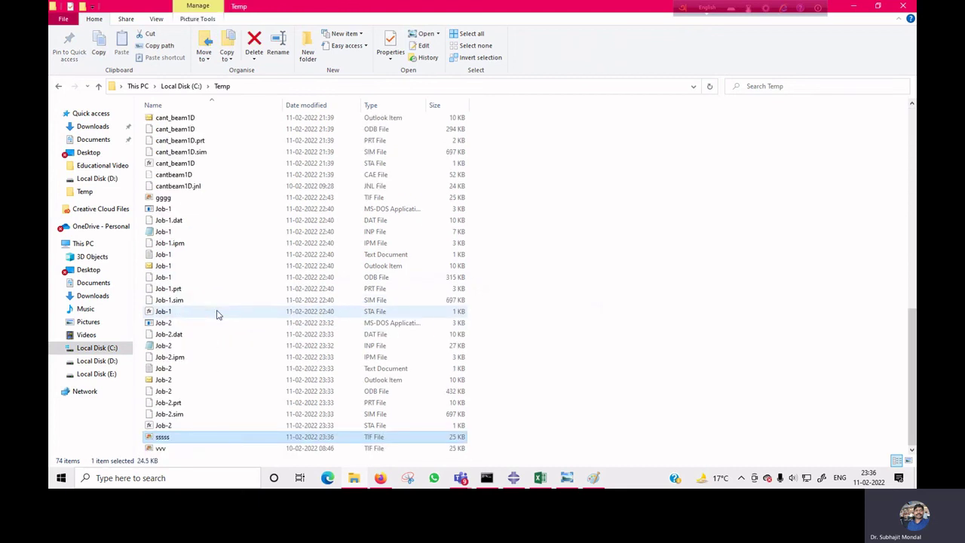
double_click(164, 437)
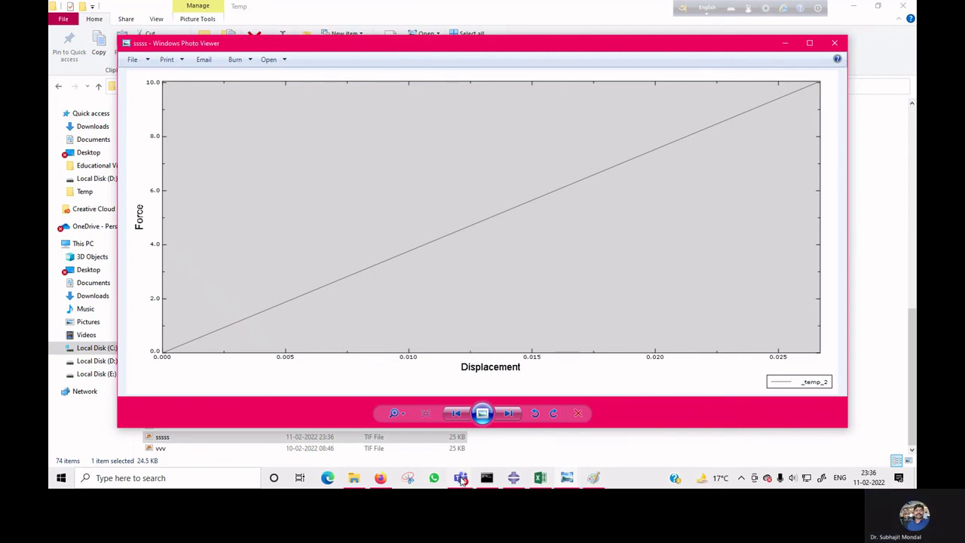
Switch back to Abaqus/CAE and view Part-1 of Model-2 in the Part and Property modules.
click(514, 477)
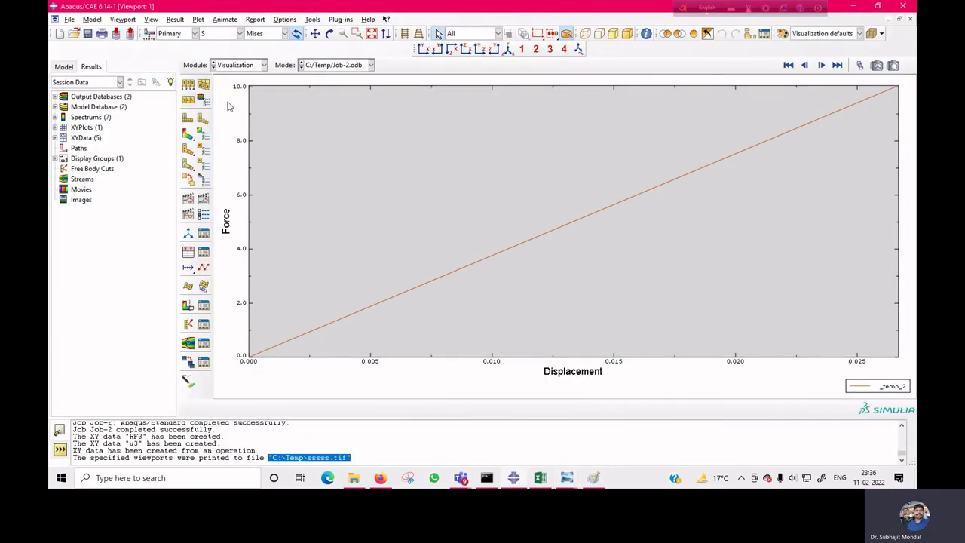
click(234, 65)
click(236, 91)
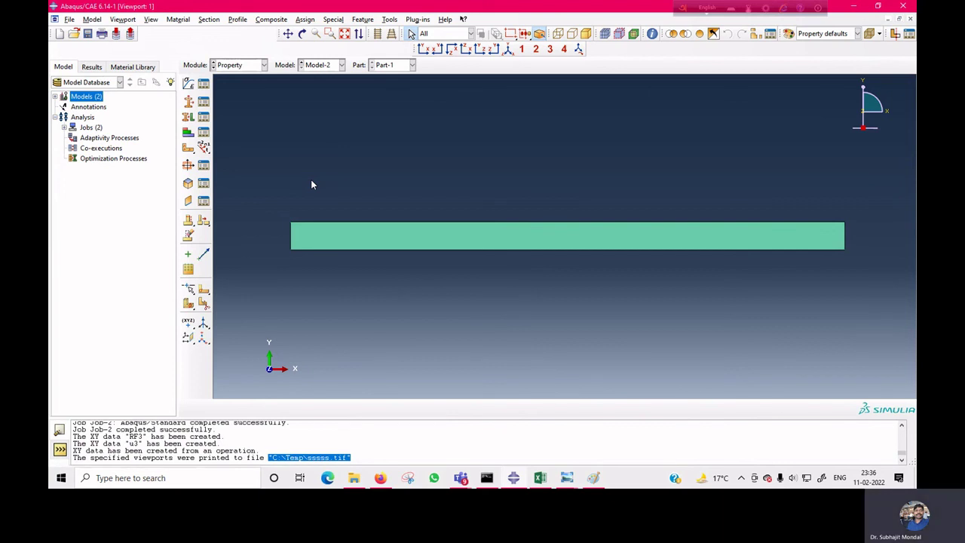
click(240, 65)
click(237, 77)
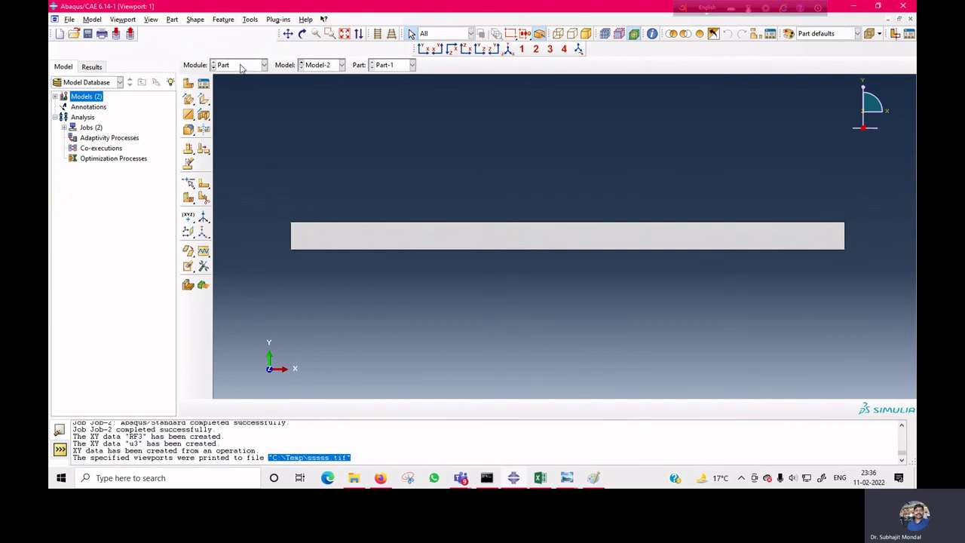
click(239, 65)
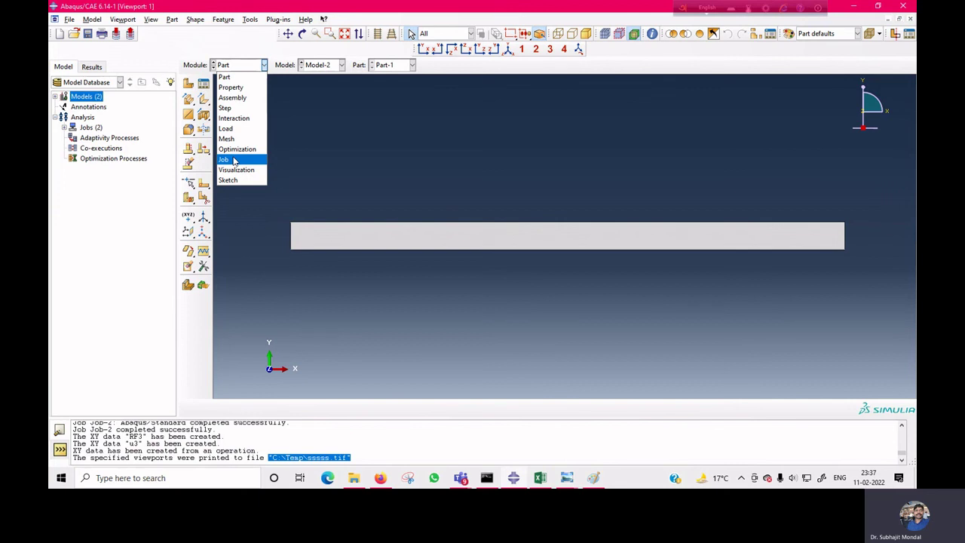
click(476, 167)
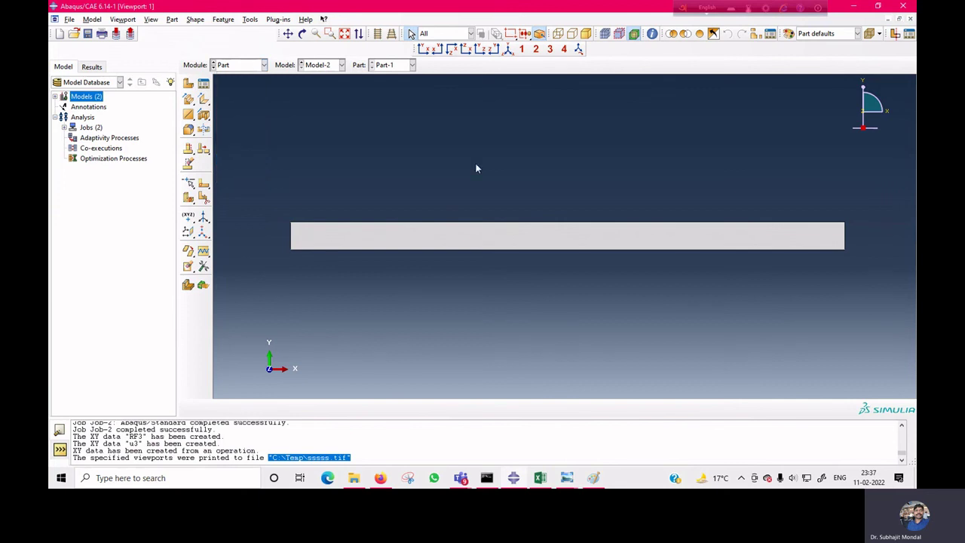
click(238, 65)
click(241, 88)
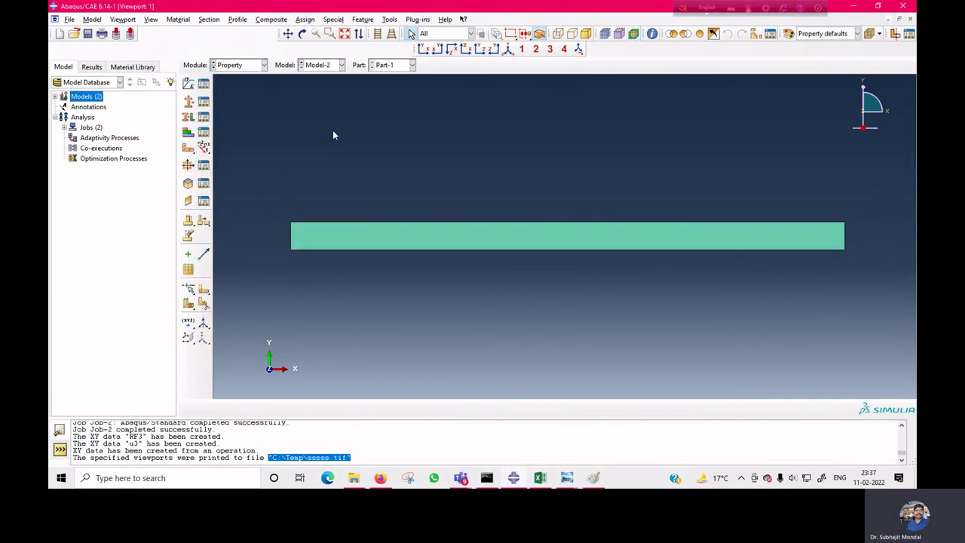